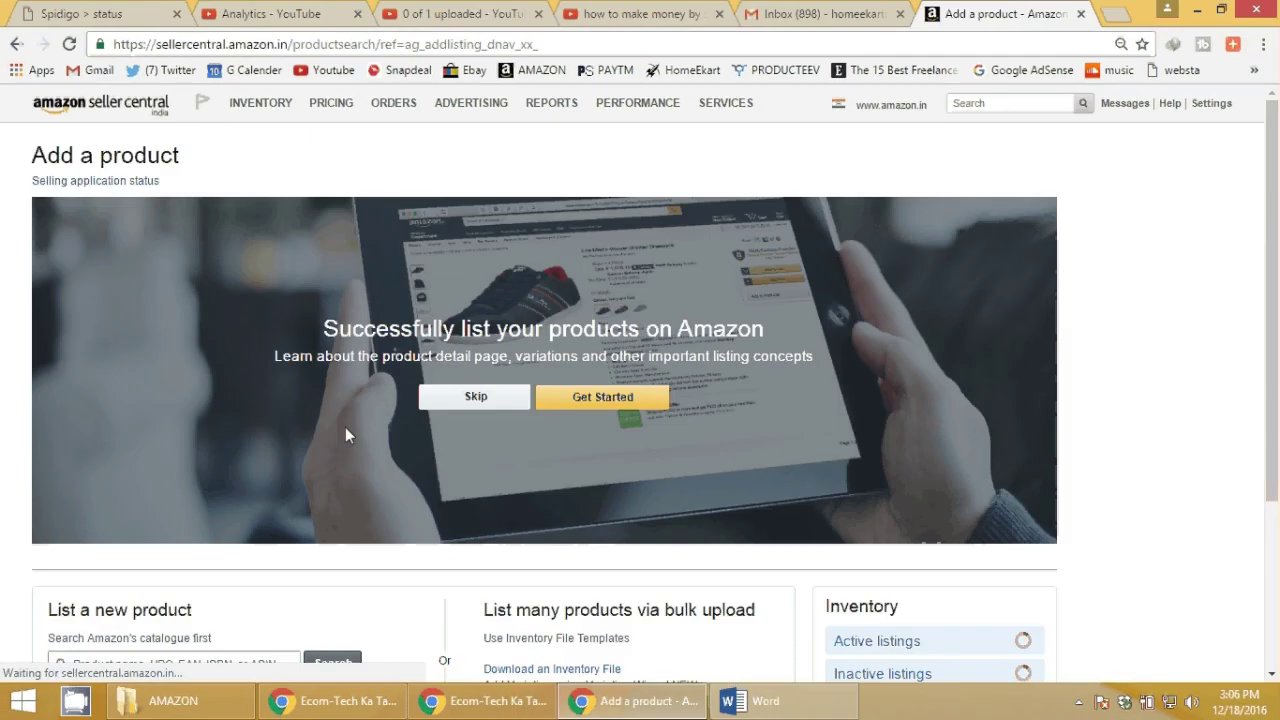
# Start creating a new product listing for an item that is not in Amazon's catalogue.
pyautogui.scroll(-2, 345, 427)
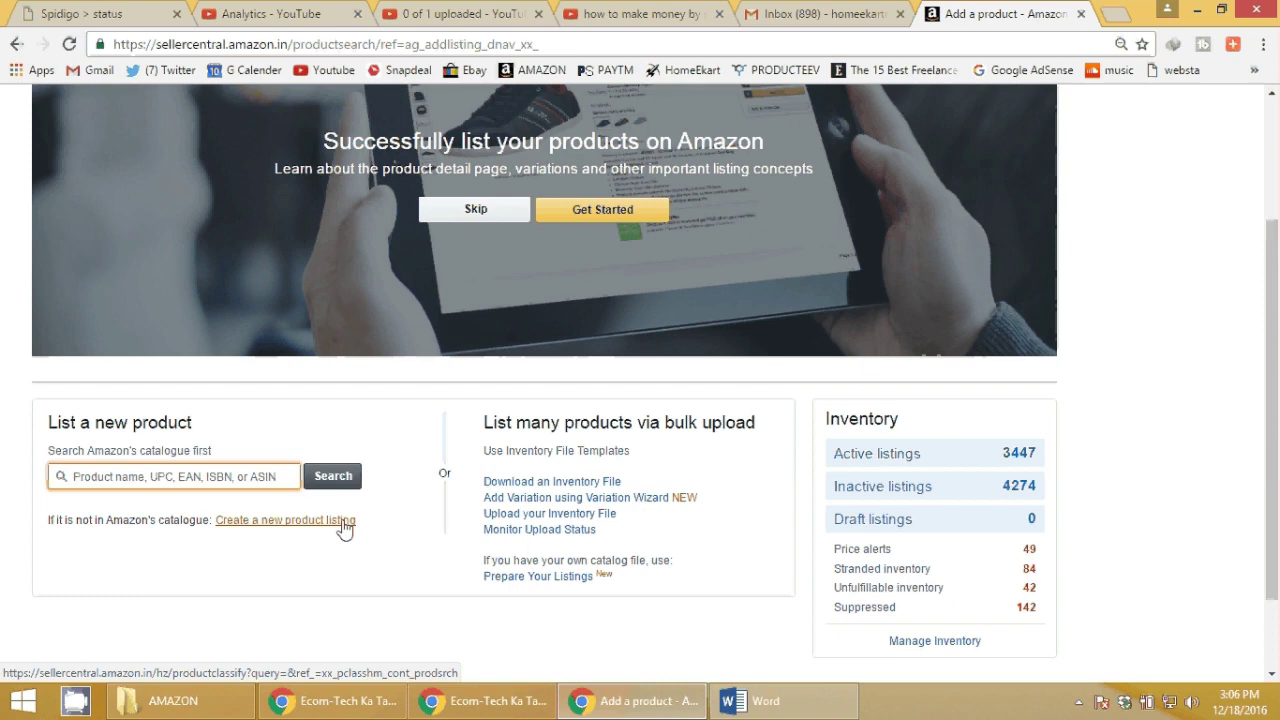
pyautogui.moveTo(366, 525); pyautogui.dragTo(214, 524)
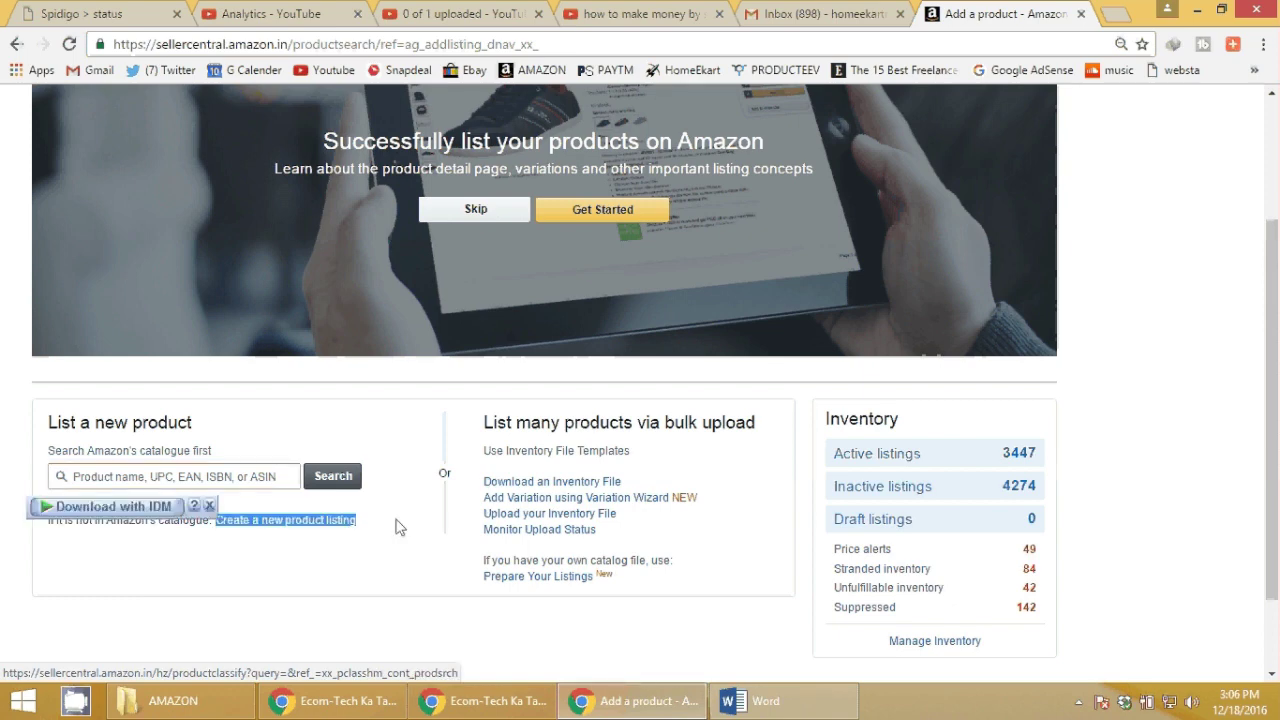
pyautogui.click(470, 512)
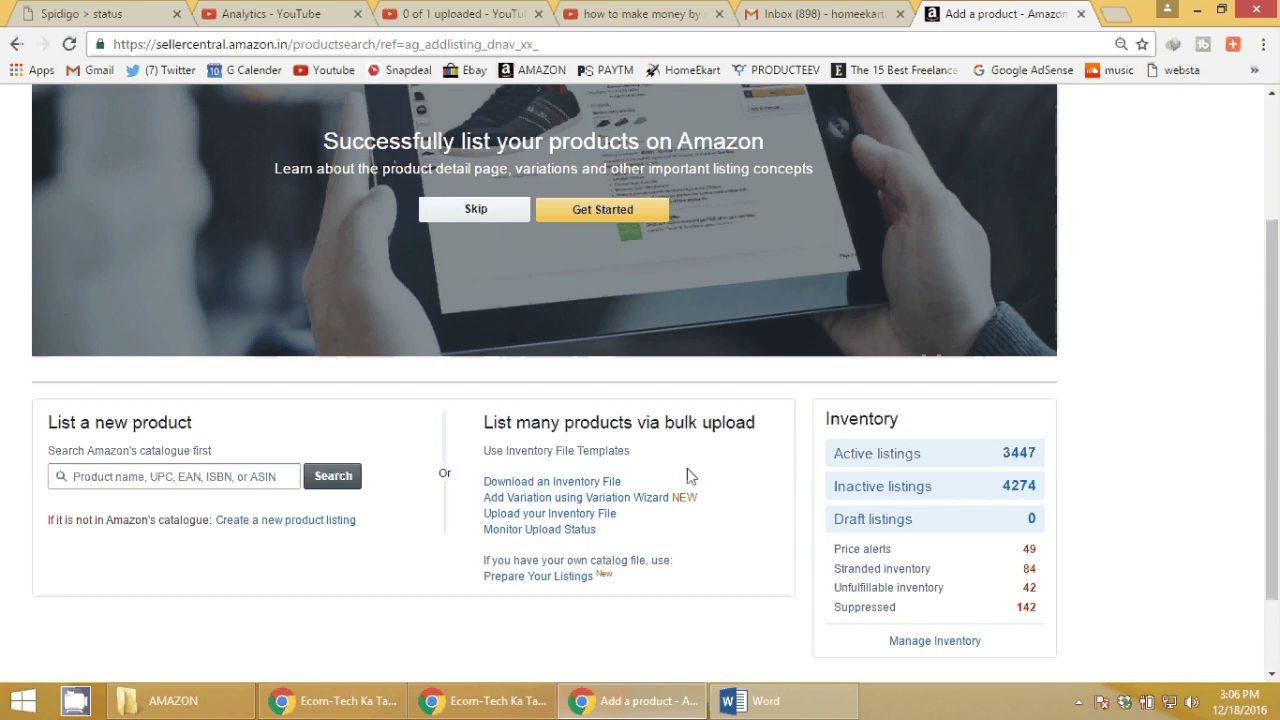
pyautogui.moveTo(648, 487); pyautogui.dragTo(487, 482)
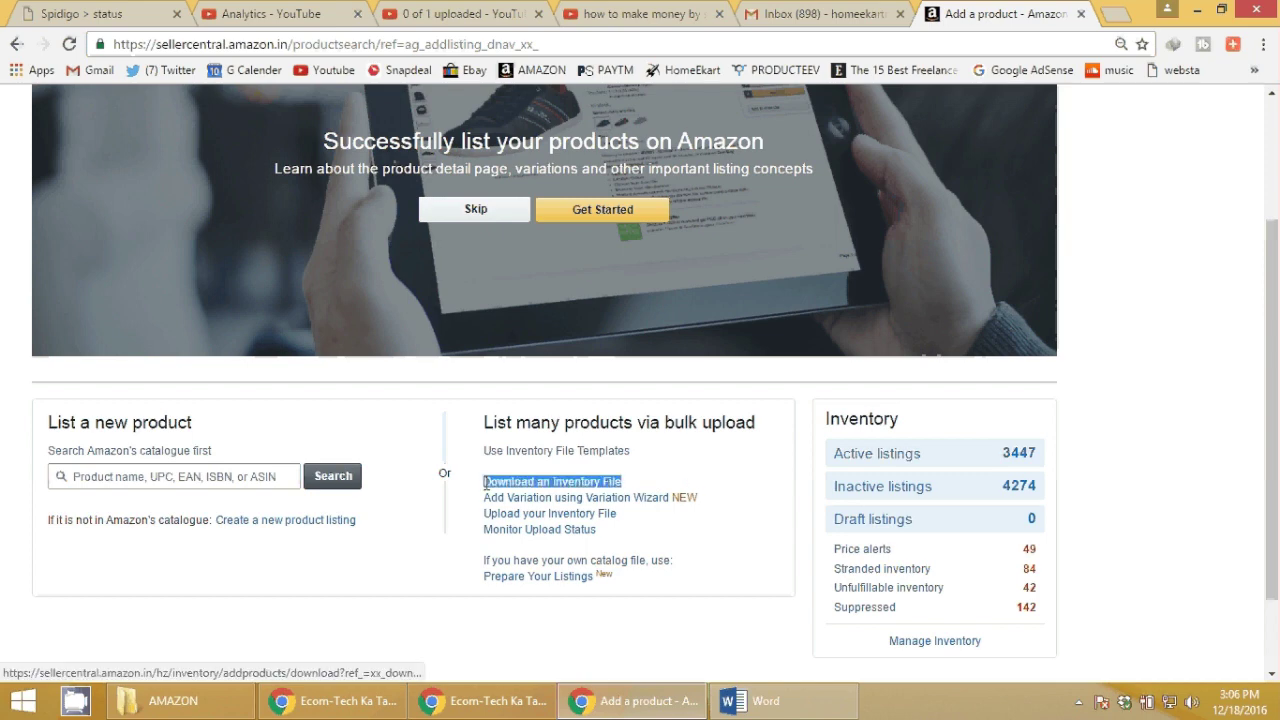
pyautogui.click(458, 537)
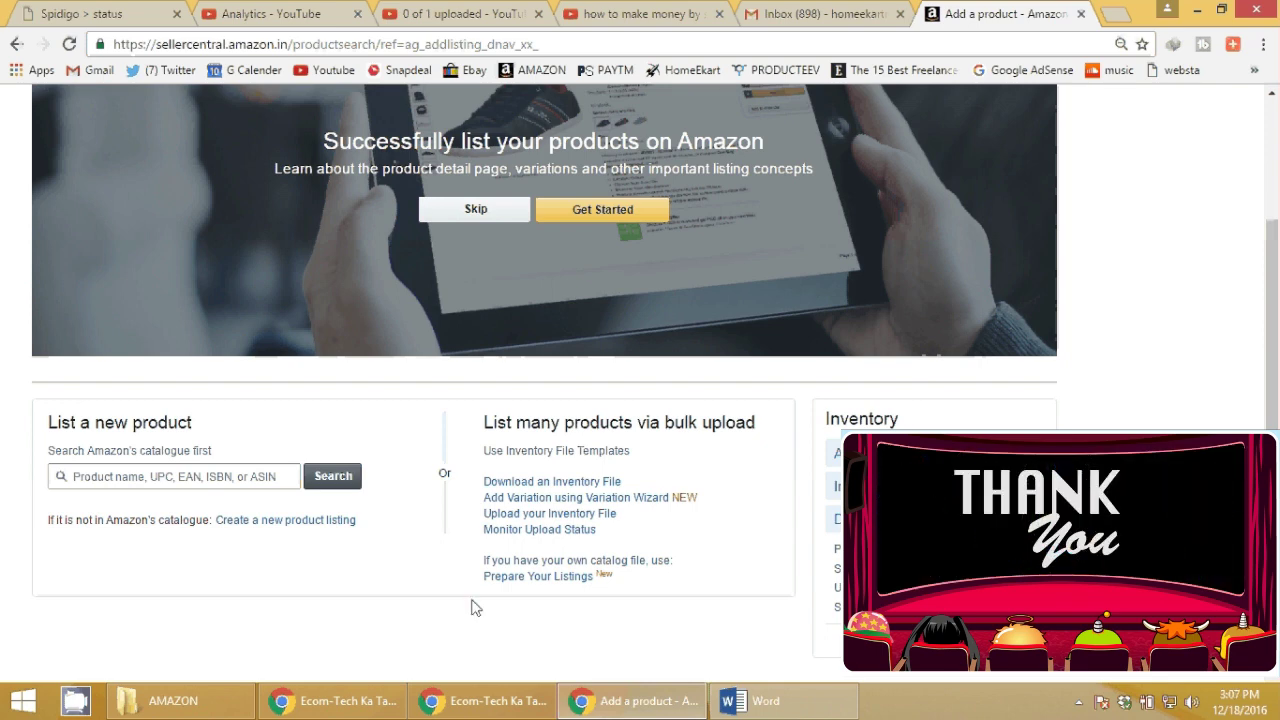
pyautogui.click(297, 528)
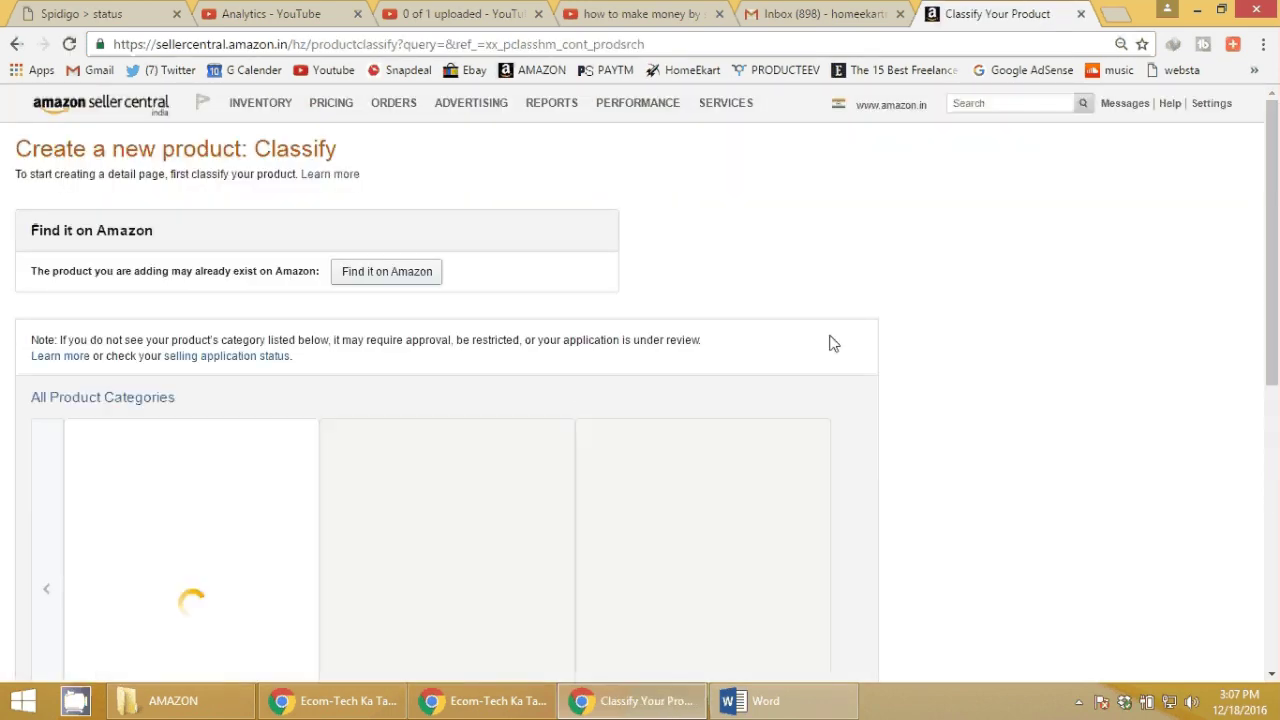
# Look through the product categories and search the page for "MOBIL".
pyautogui.scroll(-2, 857, 338)
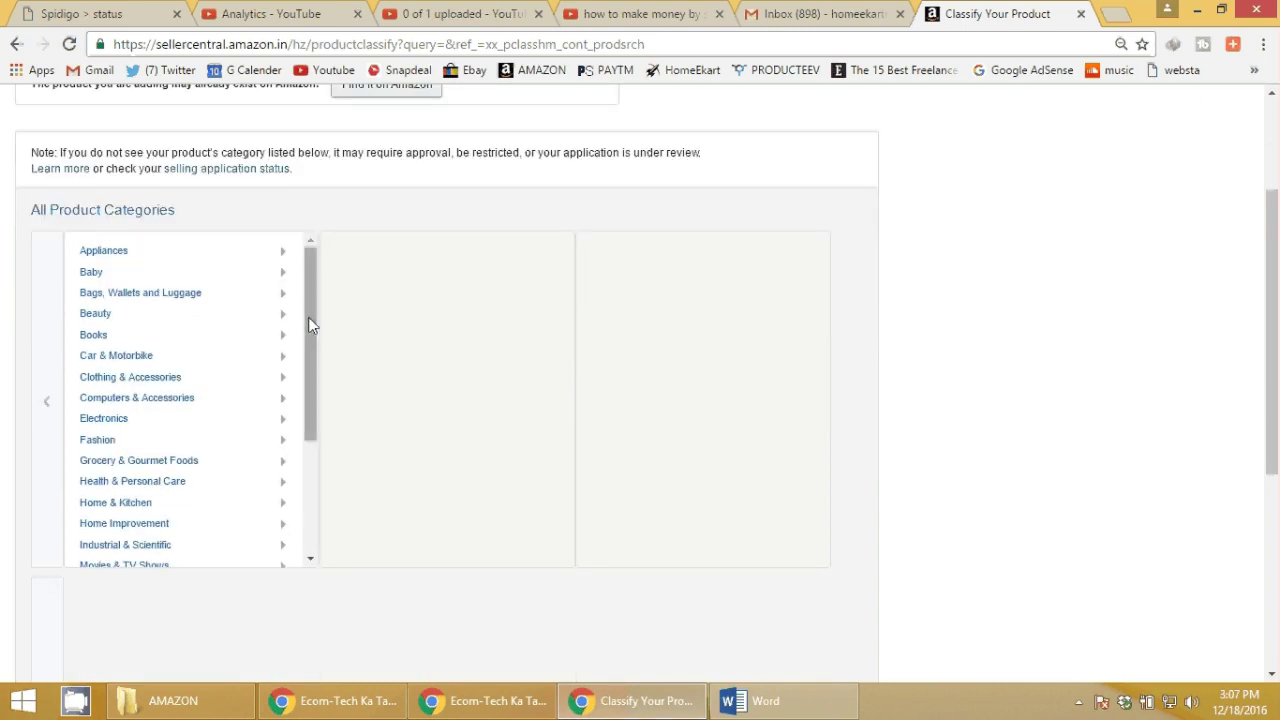
pyautogui.moveTo(308, 318)
pyautogui.mouseDown()
pyautogui.moveTo(314, 503)
pyautogui.moveTo(308, 317)
pyautogui.mouseUp()
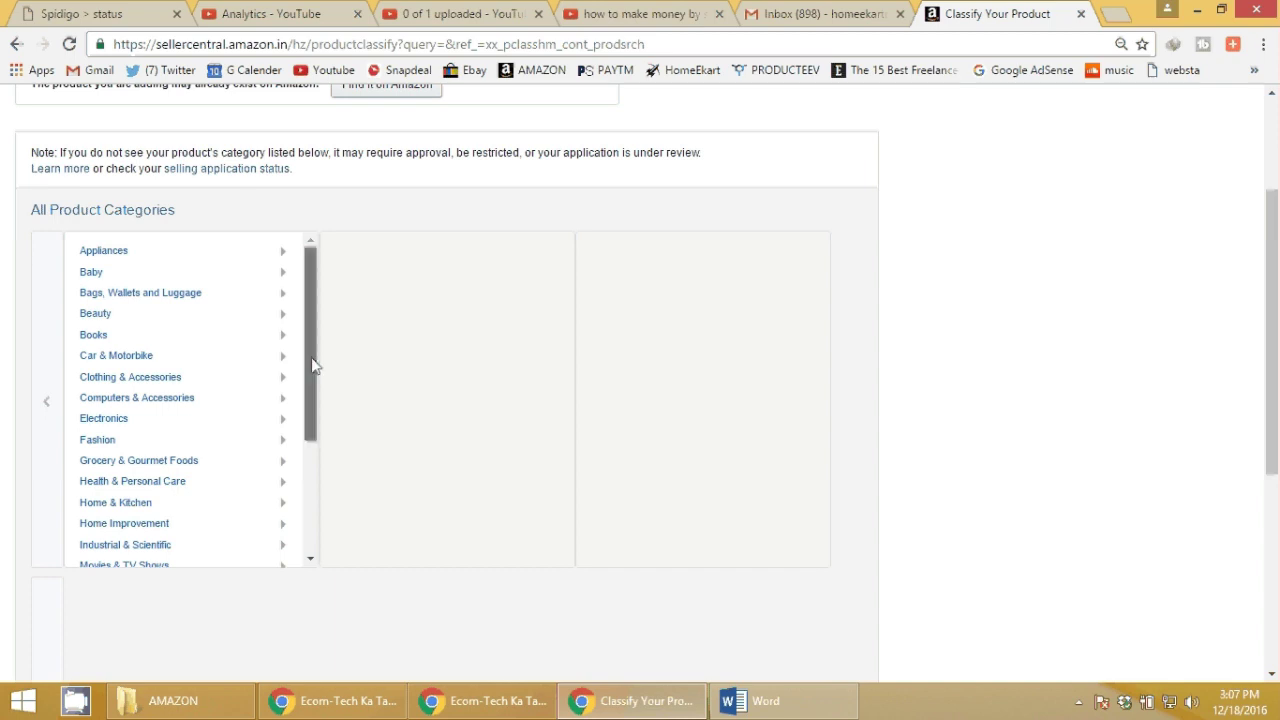
pyautogui.moveTo(312, 366); pyautogui.dragTo(311, 420)
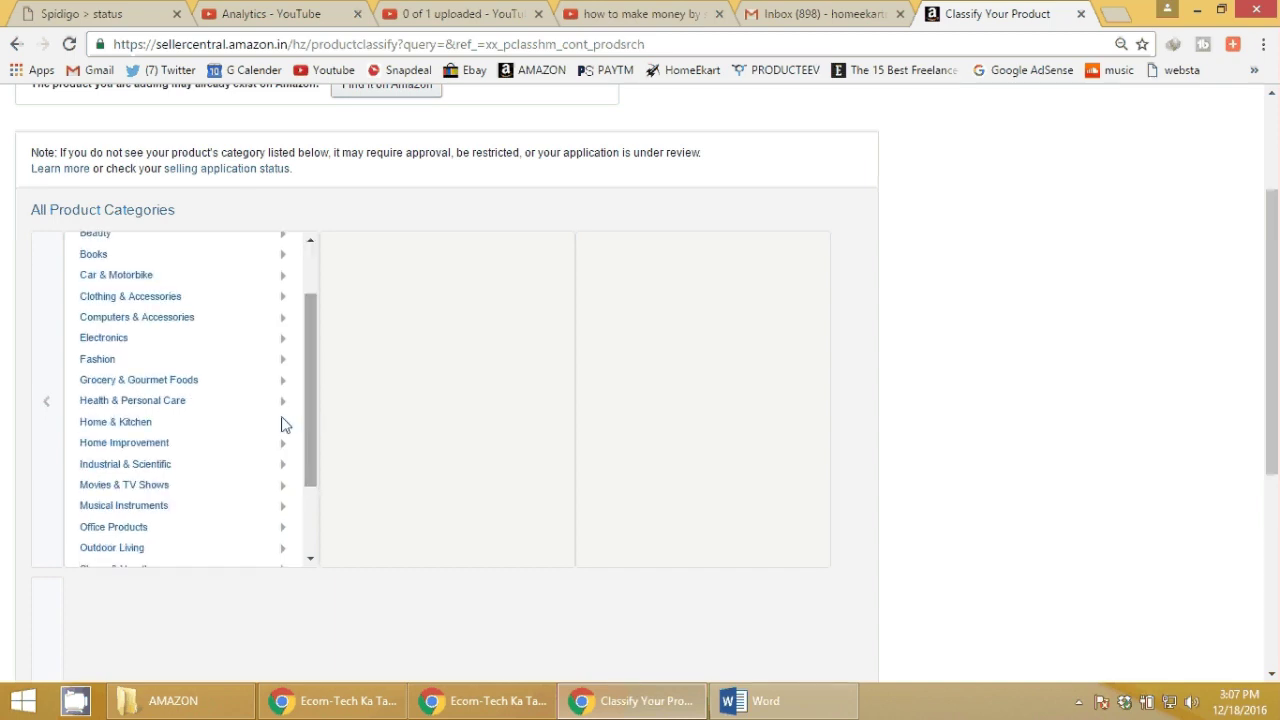
pyautogui.hotkey('ctrl', 'f')
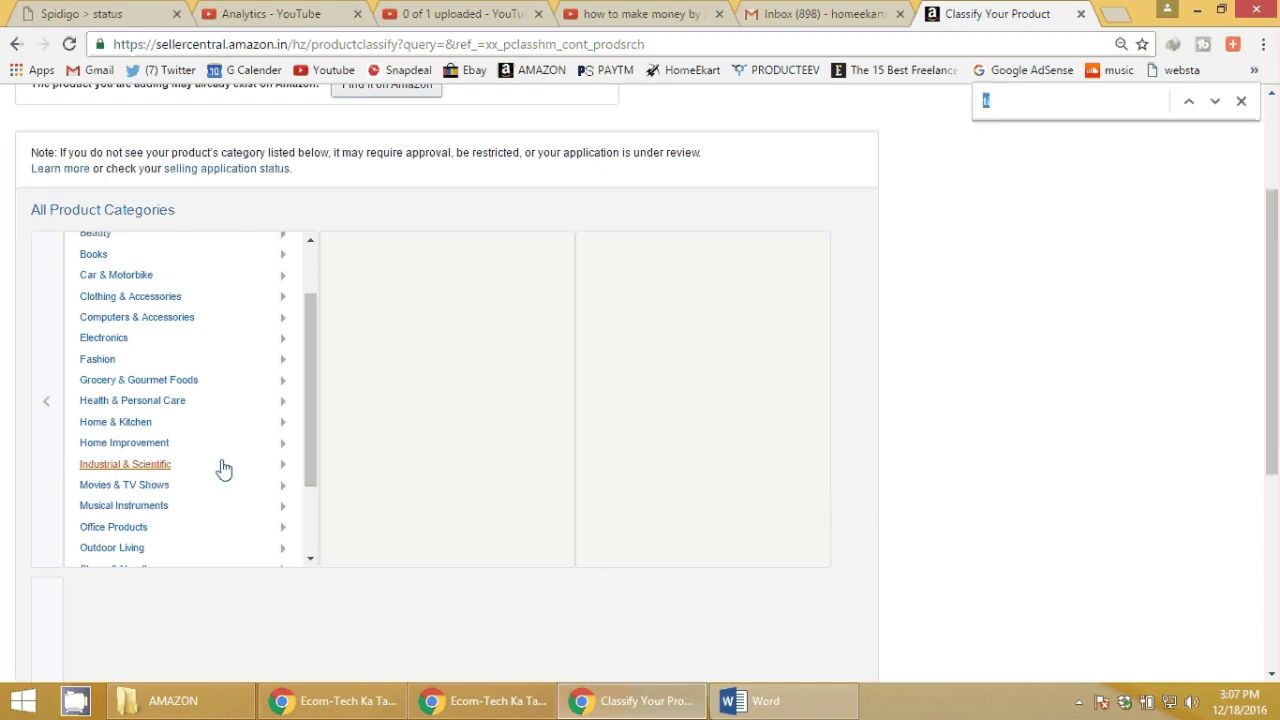
pyautogui.write('MOBIL')
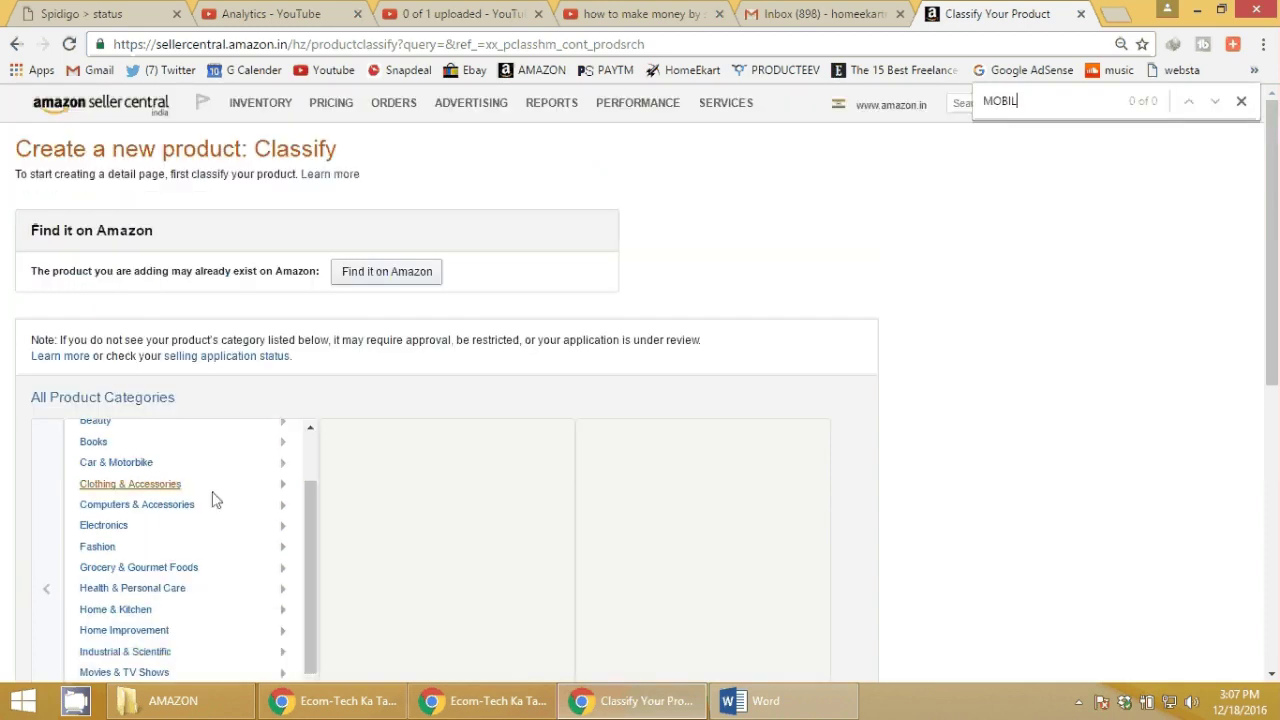
pyautogui.scroll(2, 213, 500)
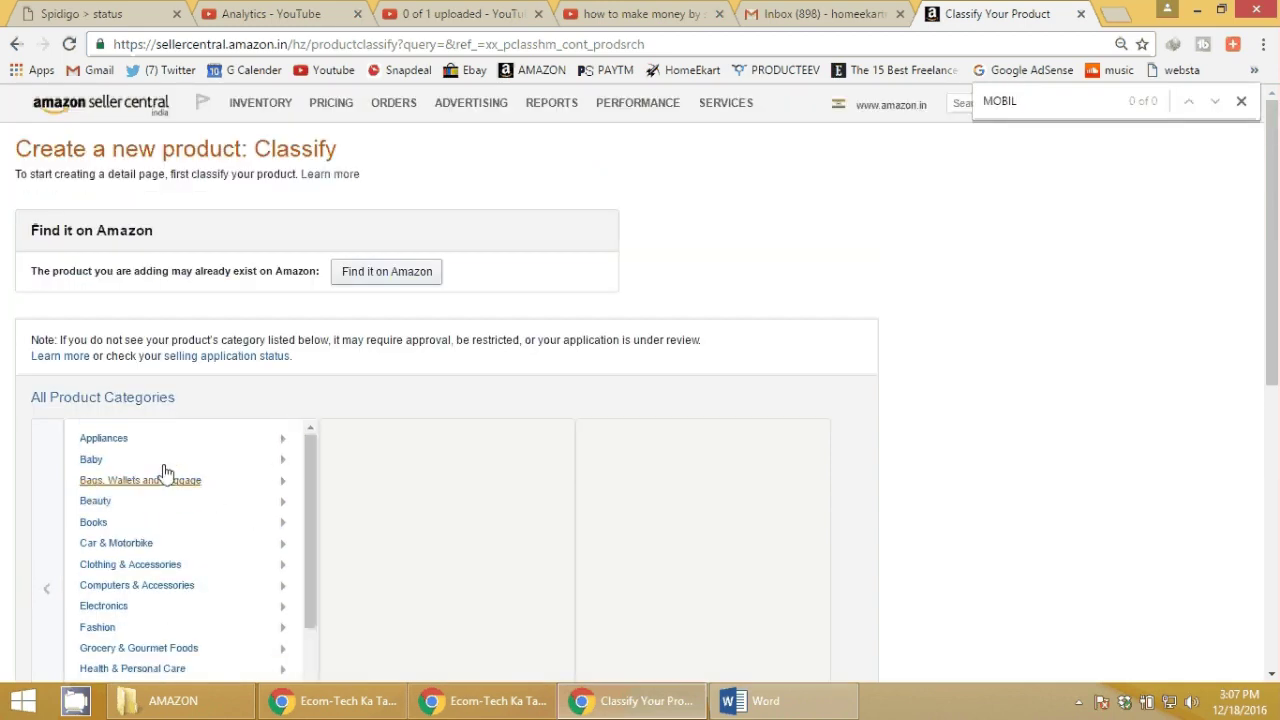
# Classify the product under Computers & Accessories > Accessories & Peripherals > Laptop Accessories > Screen Protectors and confirm that category.
pyautogui.scroll(-2, 263, 545)
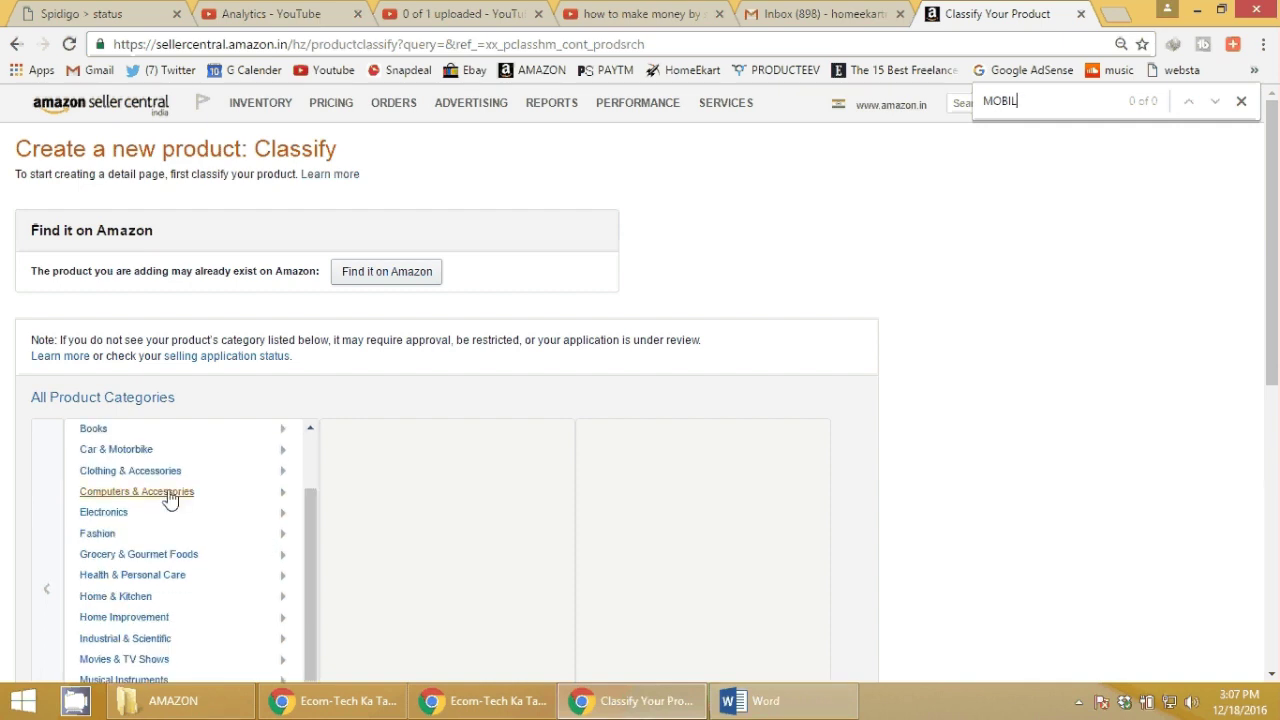
pyautogui.click(287, 494)
pyautogui.scroll(-1, 1058, 369)
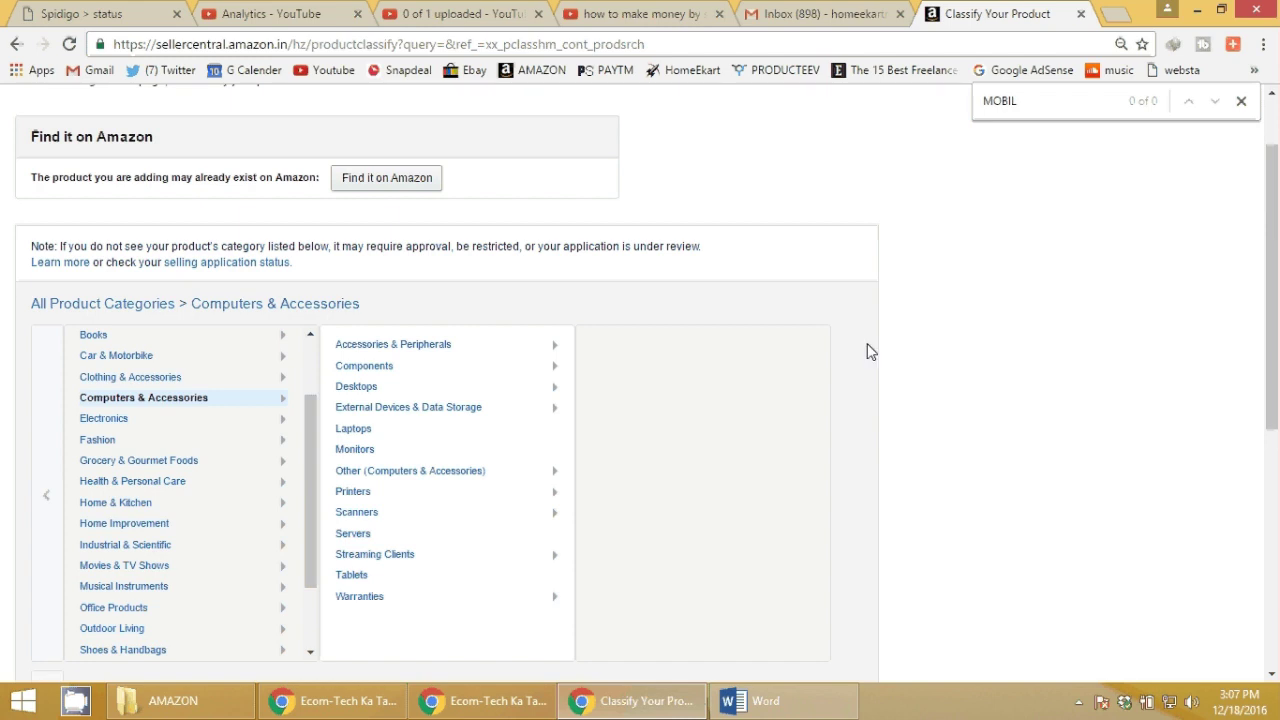
pyautogui.click(425, 350)
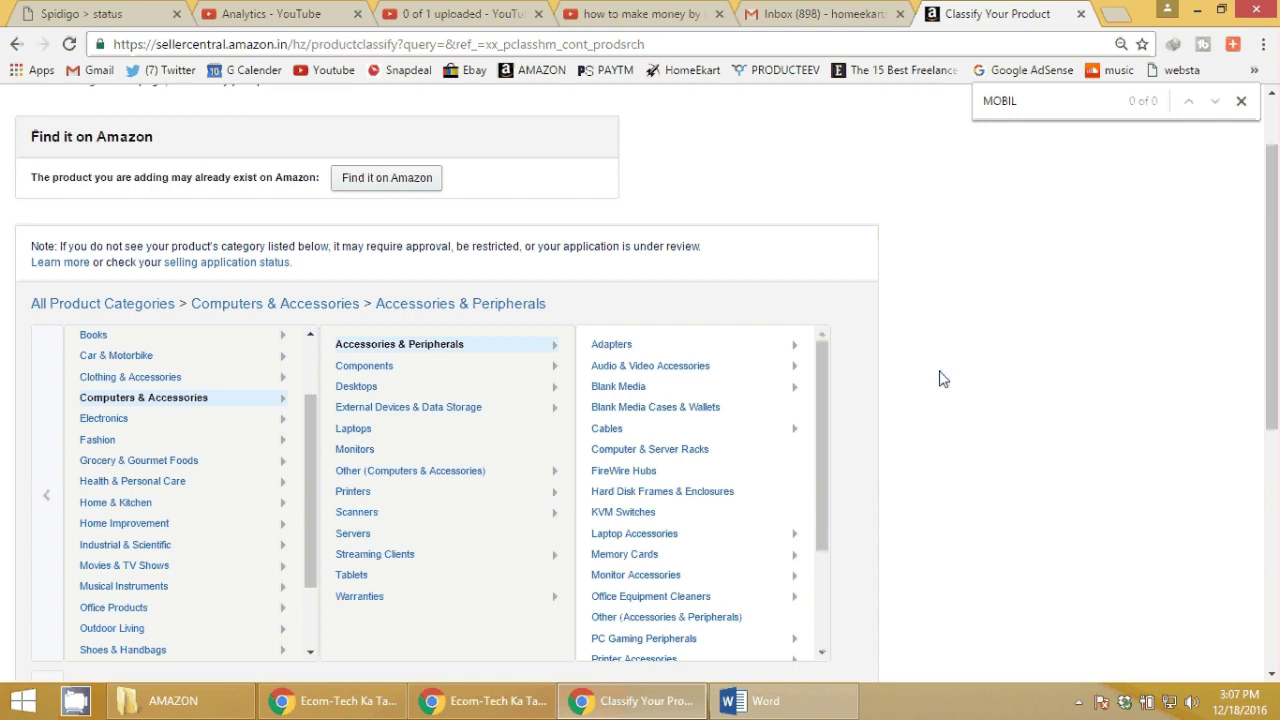
pyautogui.click(612, 345)
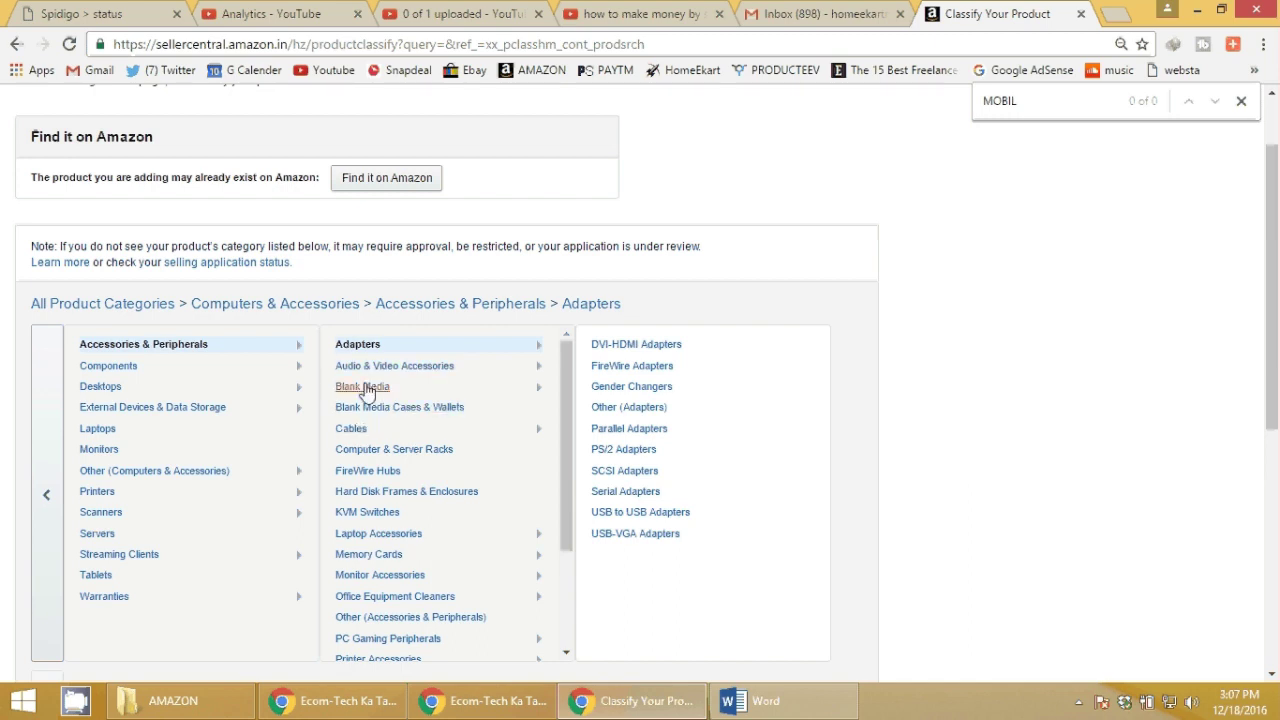
pyautogui.click(388, 536)
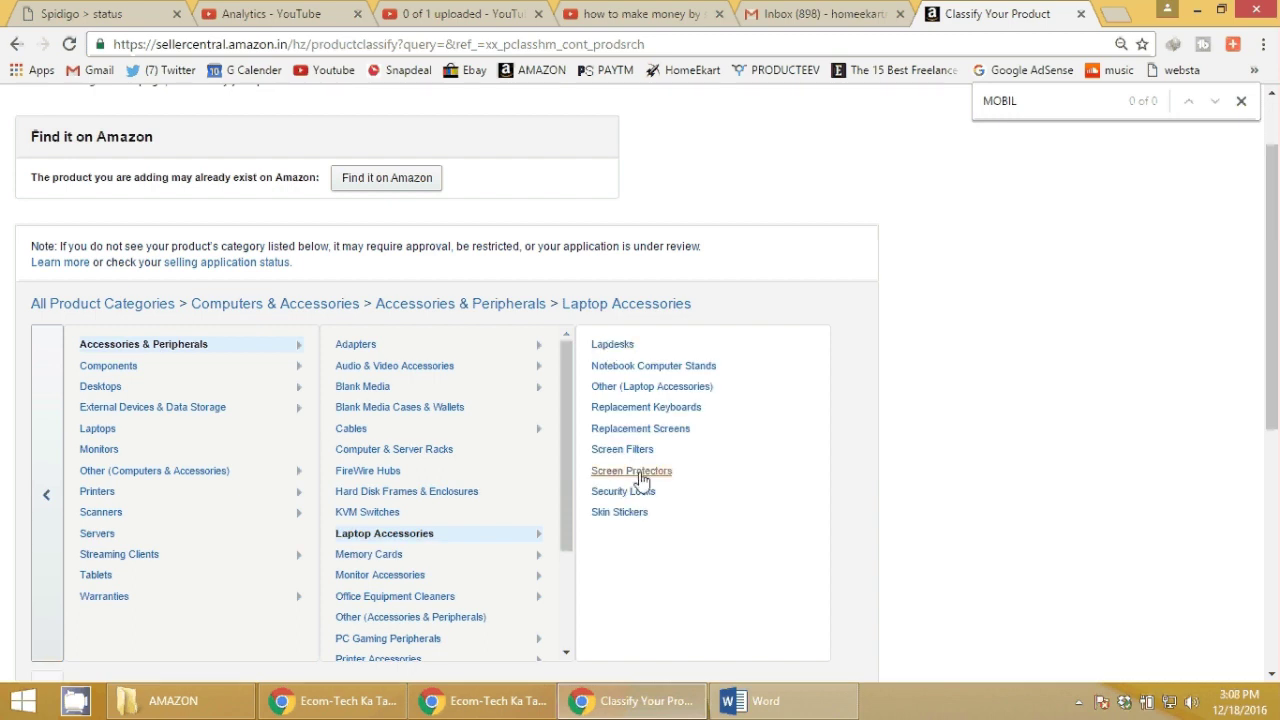
pyautogui.click(632, 471)
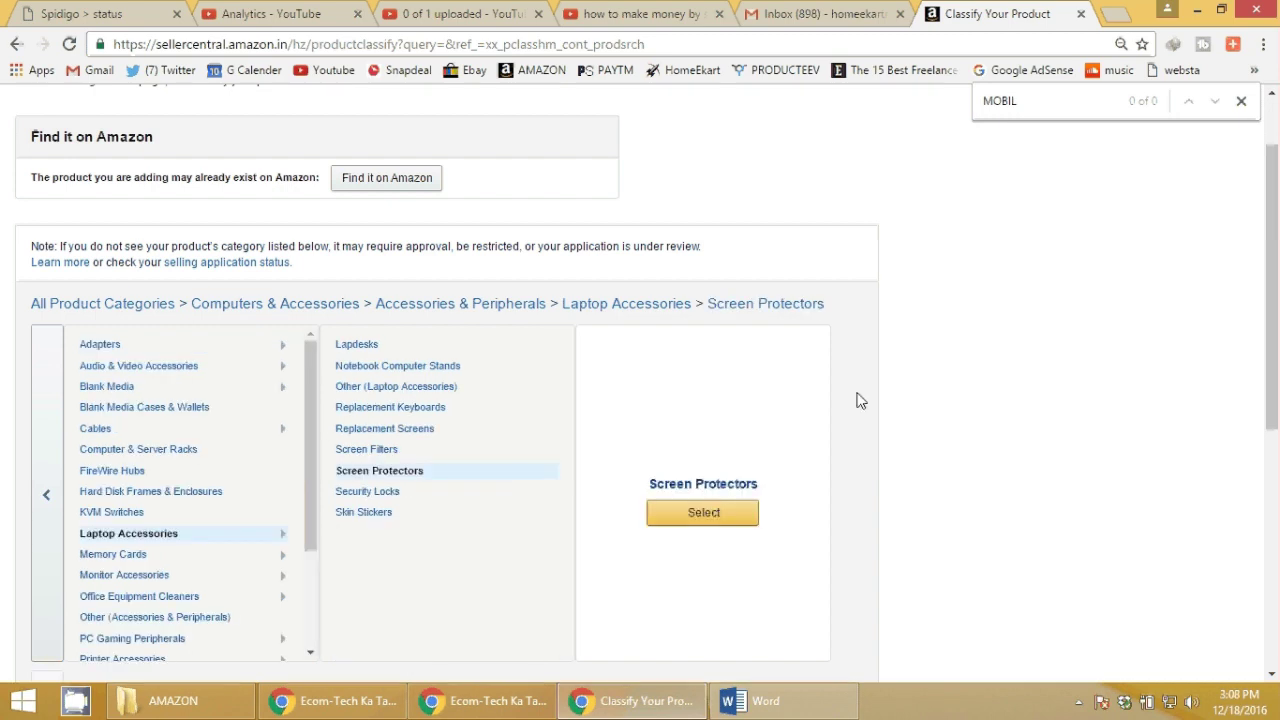
pyautogui.click(740, 510)
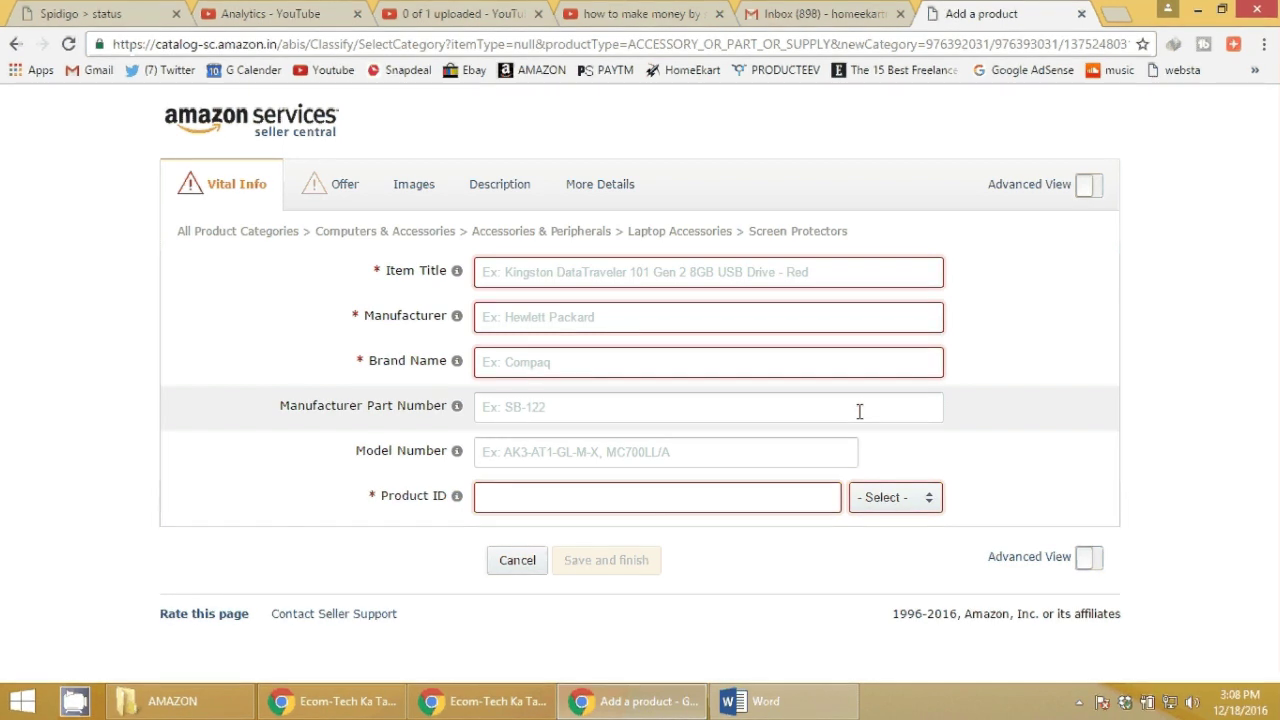
# Turn on Advanced View for the product form and look over its Vital Info fields.
pyautogui.click(574, 420)
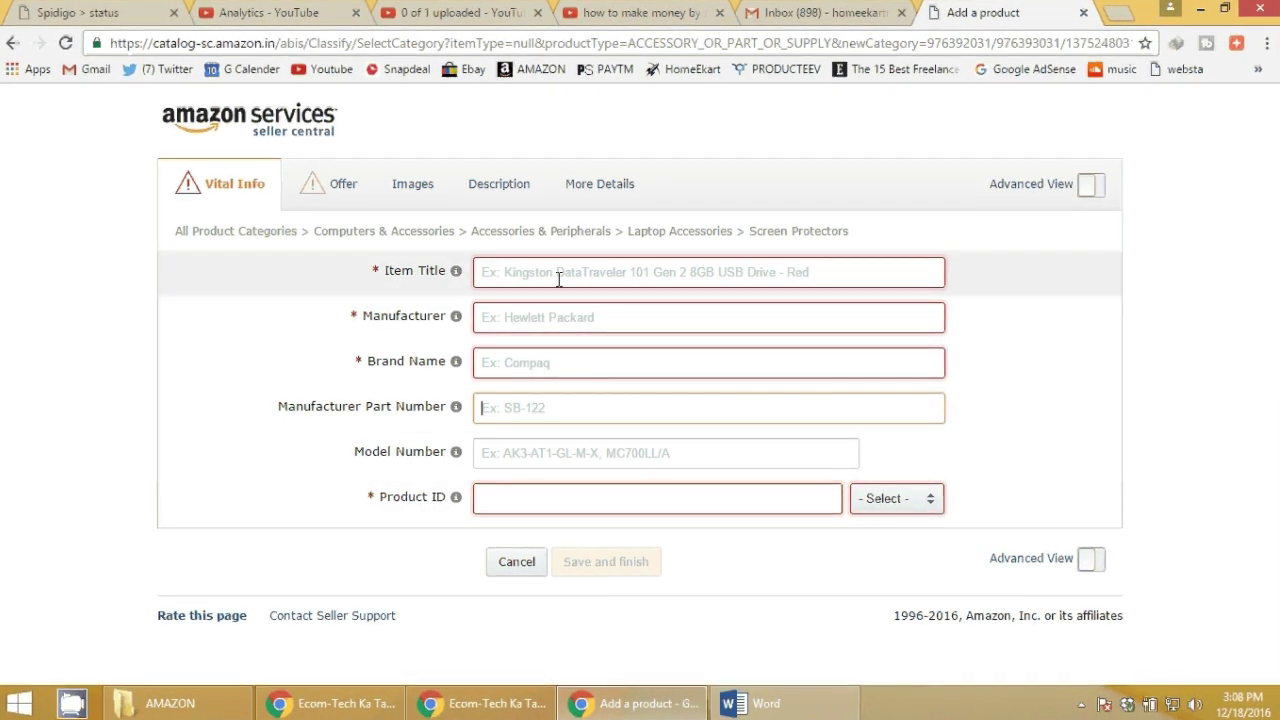
pyautogui.click(580, 456)
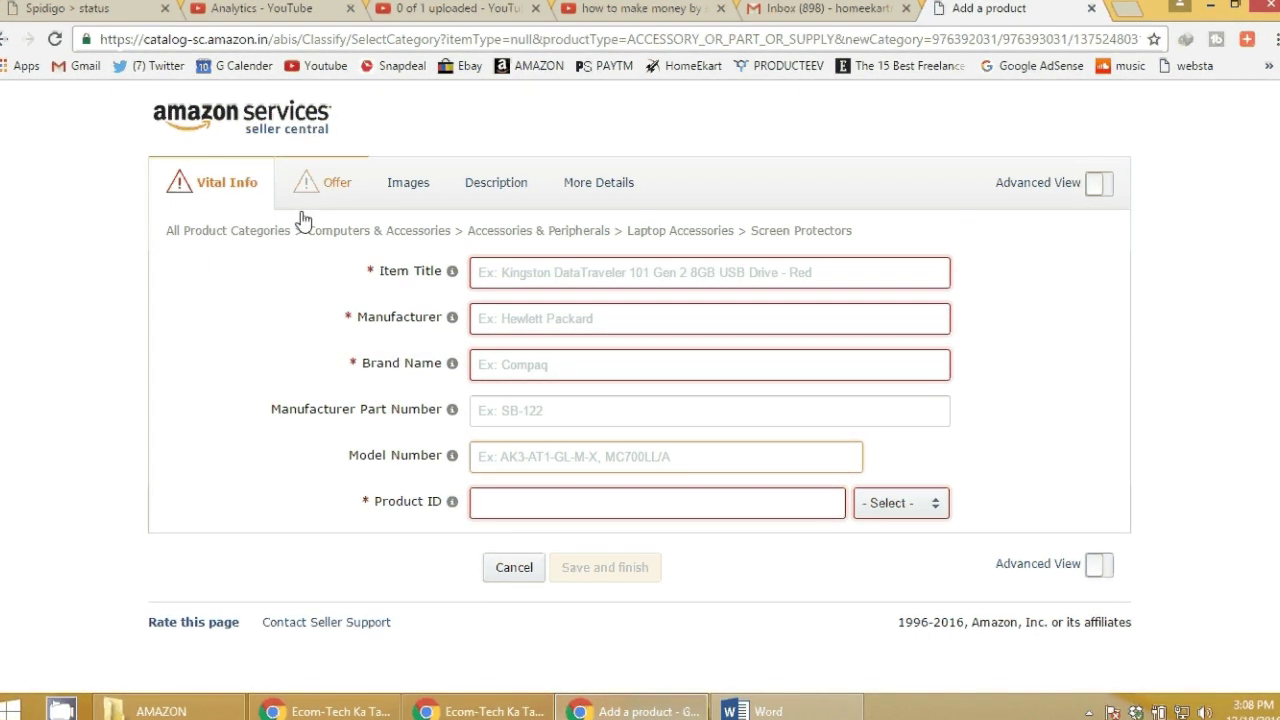
pyautogui.click(1097, 188)
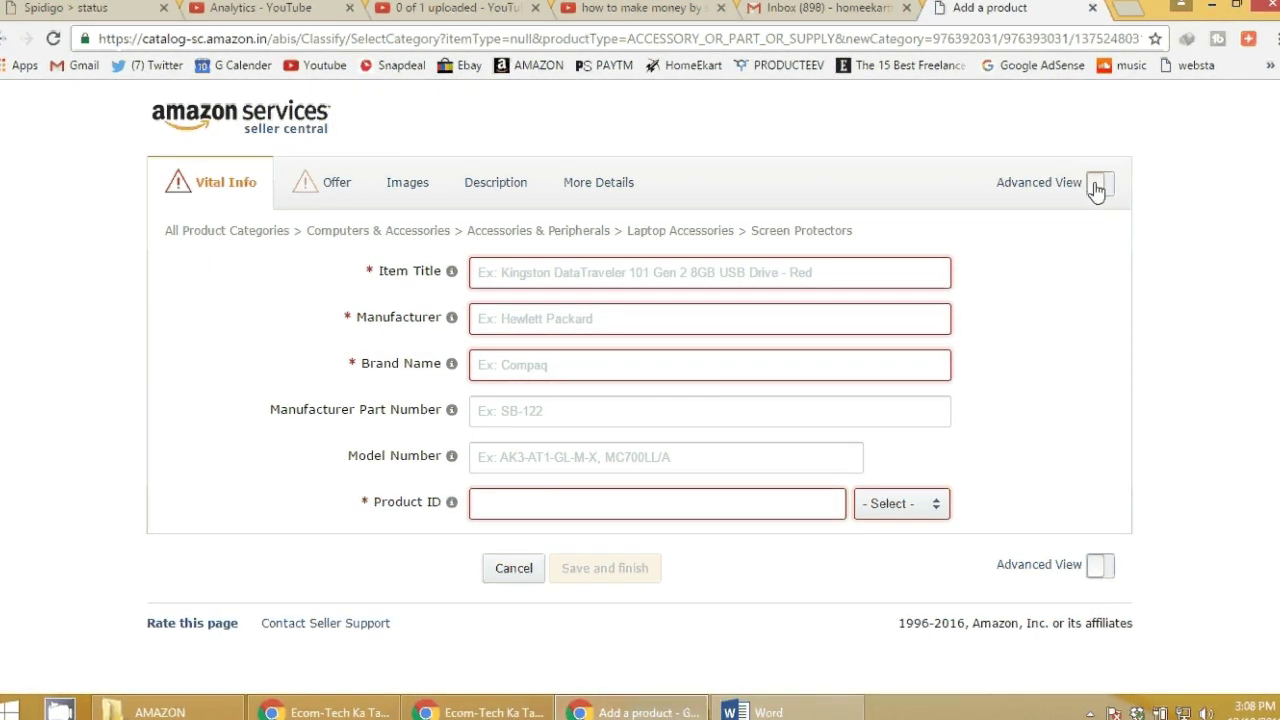
pyautogui.click(1097, 188)
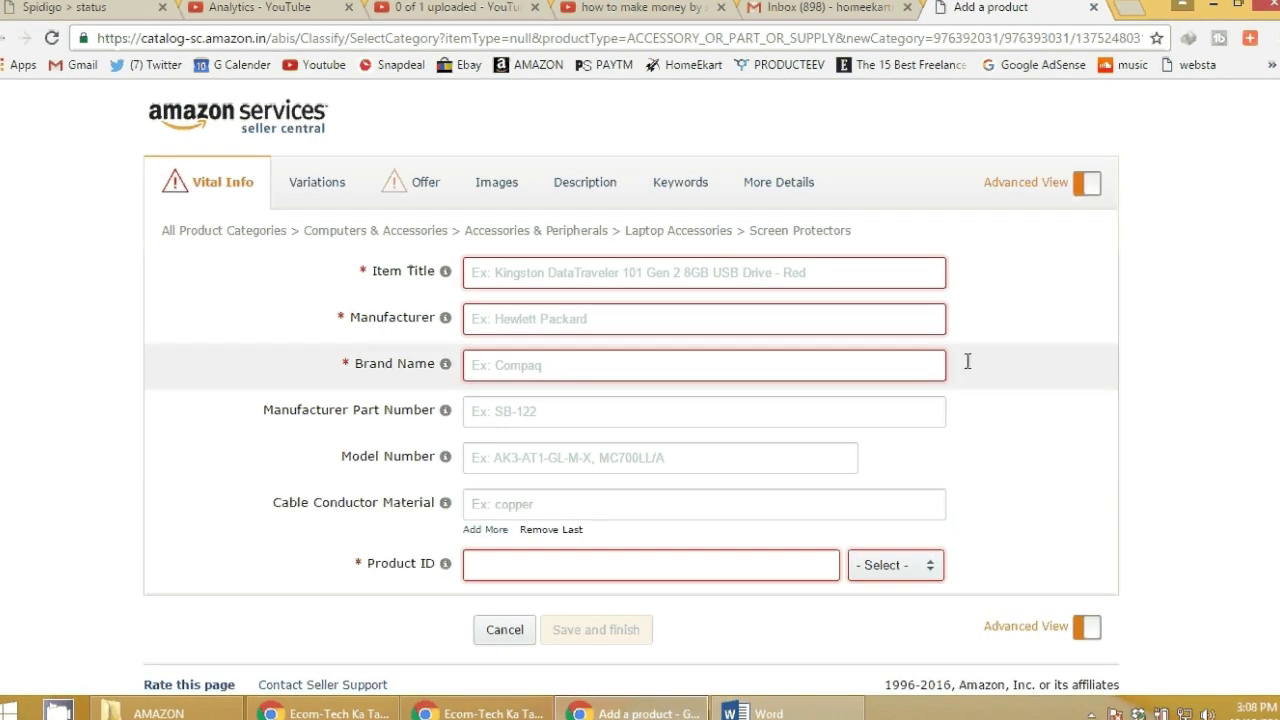
pyautogui.scroll(-1, 1004, 374)
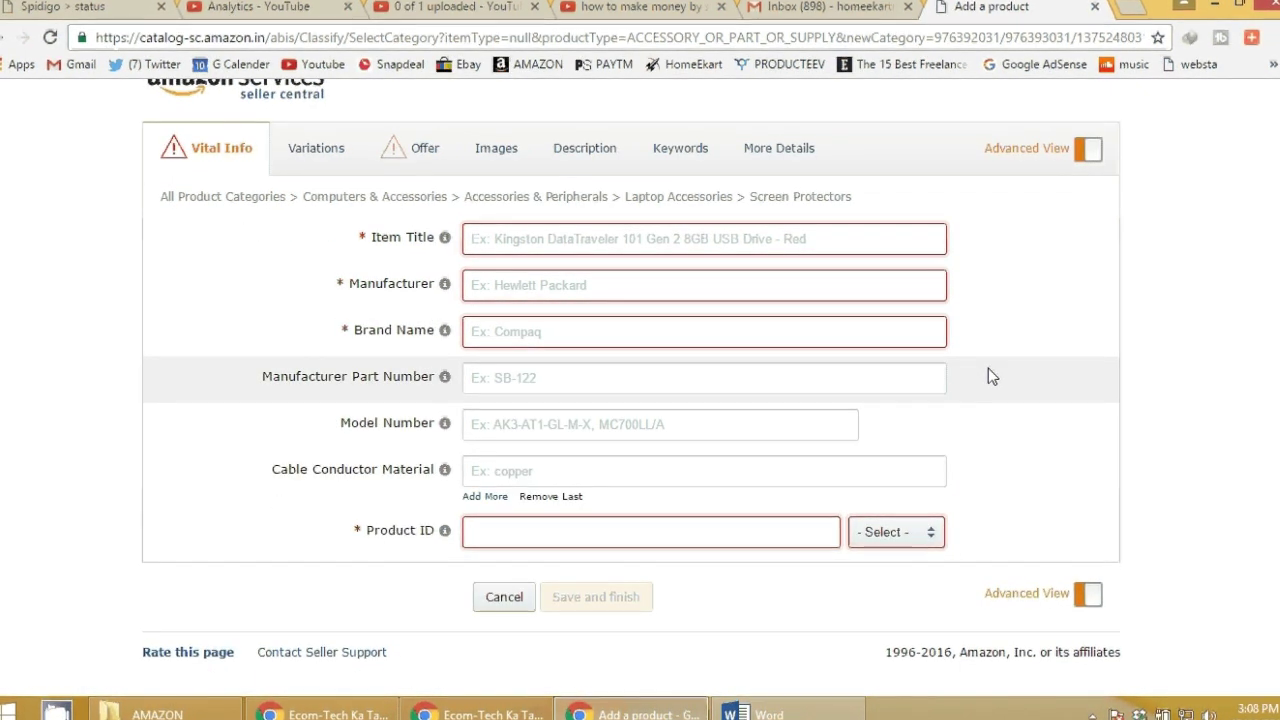
pyautogui.scroll(1, 988, 376)
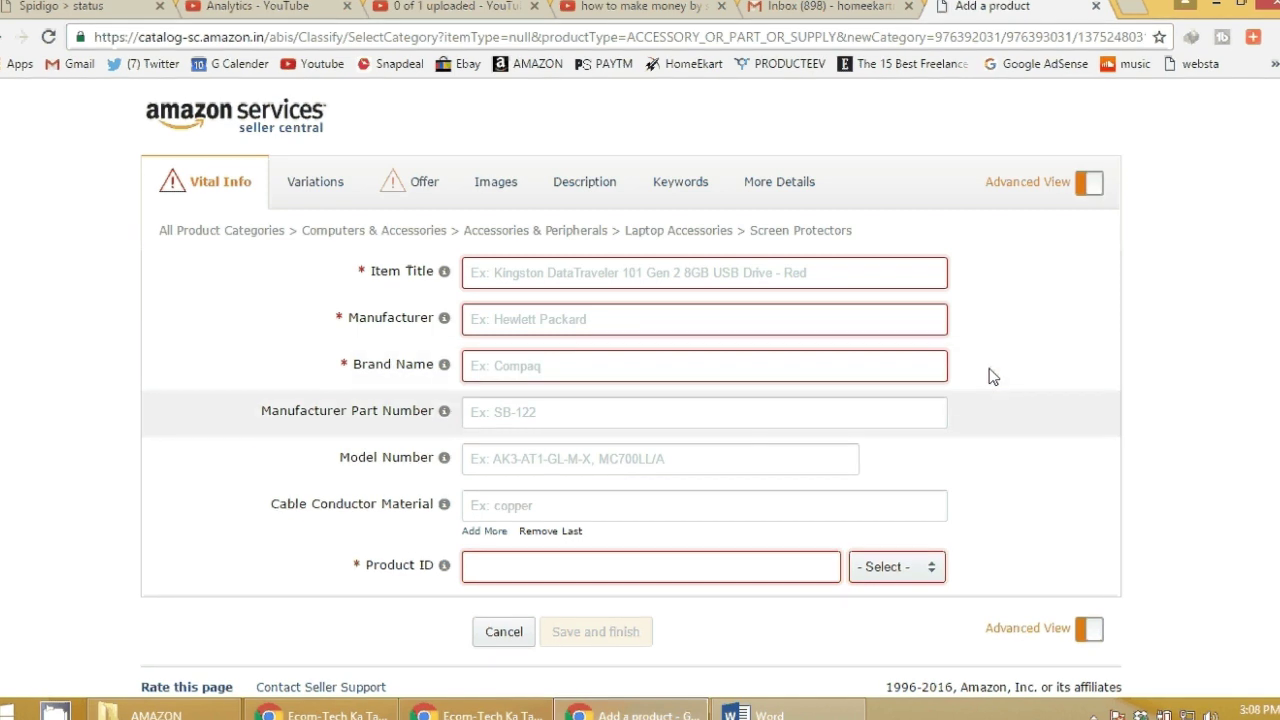
# Check the help for the Product ID field and set the product ID type to ASIN.
pyautogui.scroll(-1, 989, 369)
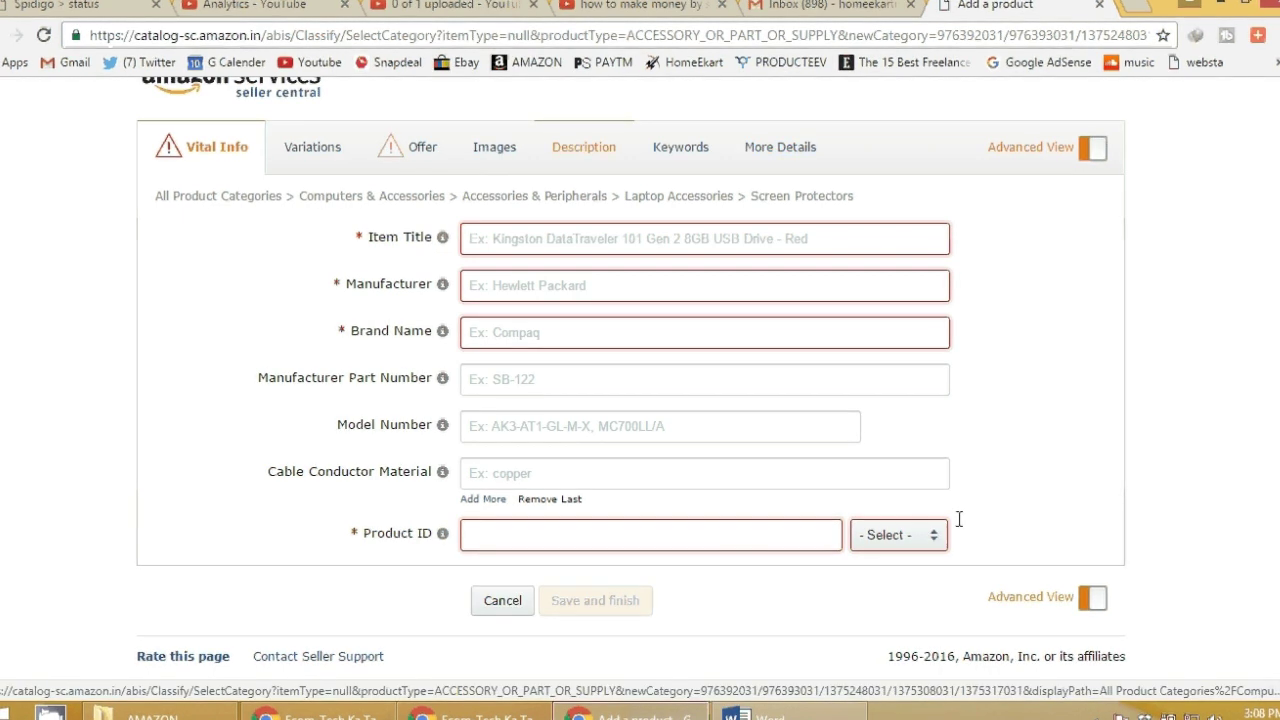
pyautogui.click(521, 533)
pyautogui.moveTo(441, 536)
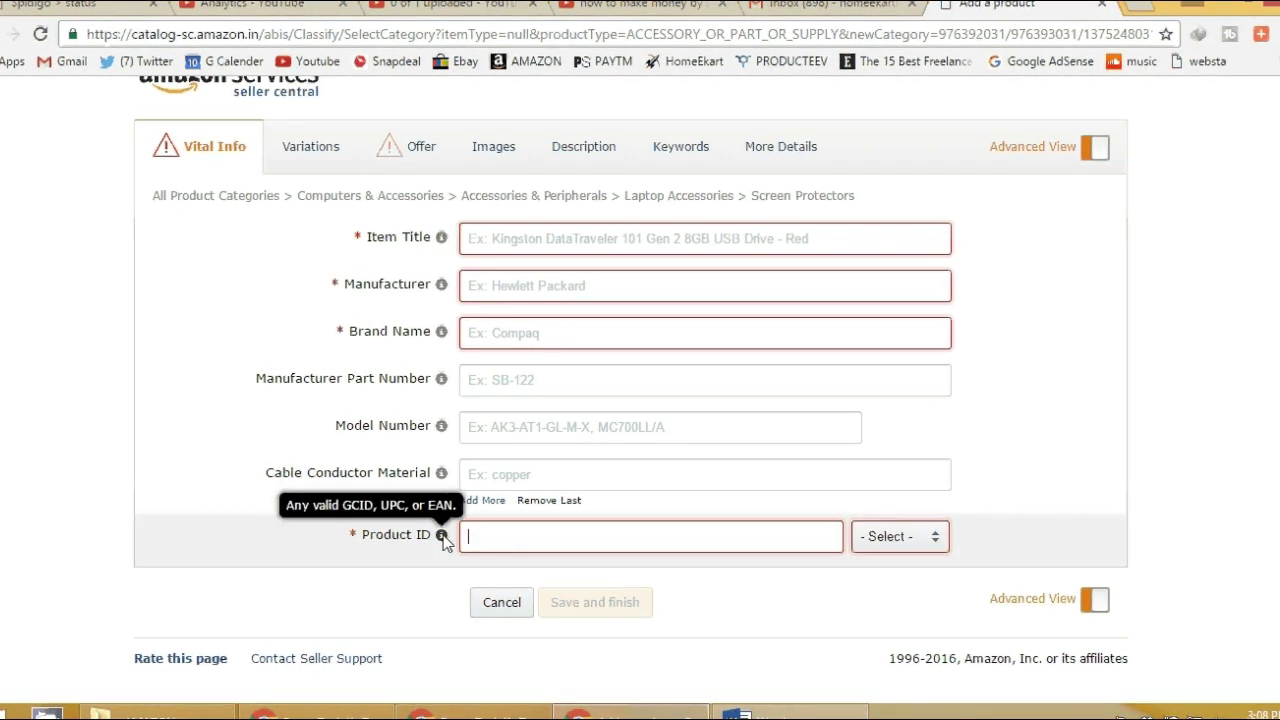
pyautogui.click(937, 537)
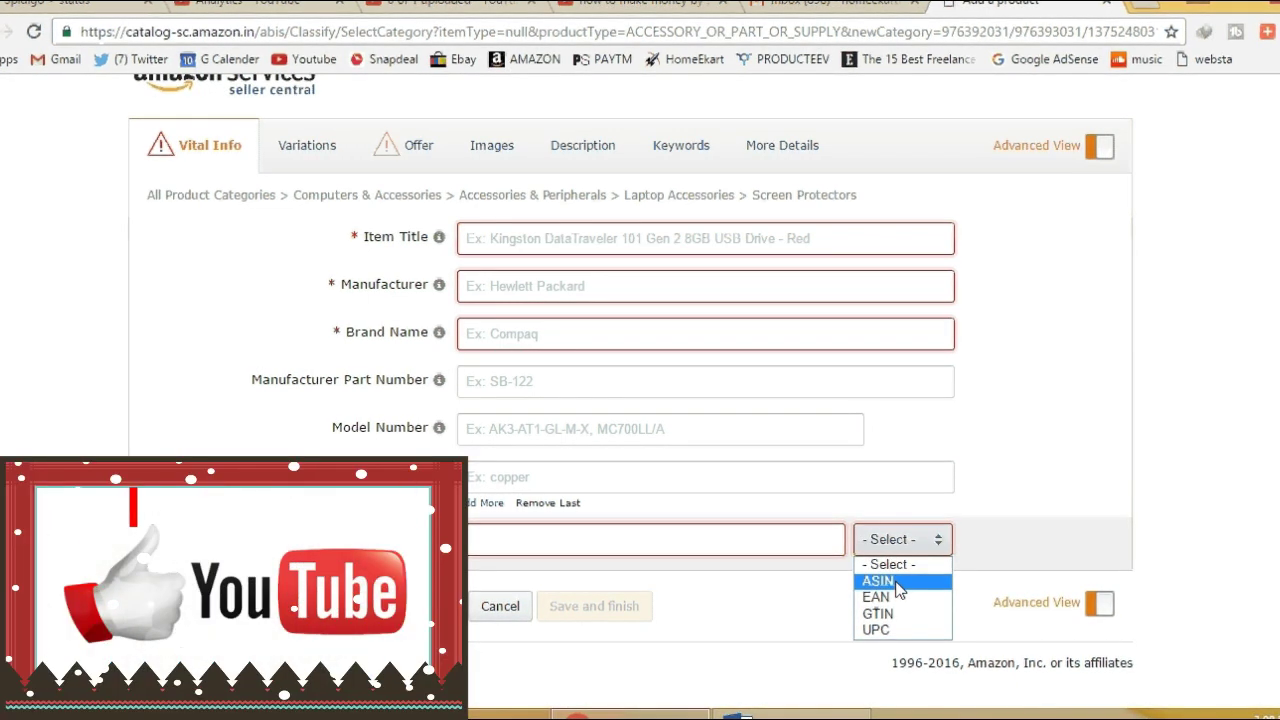
pyautogui.click(898, 581)
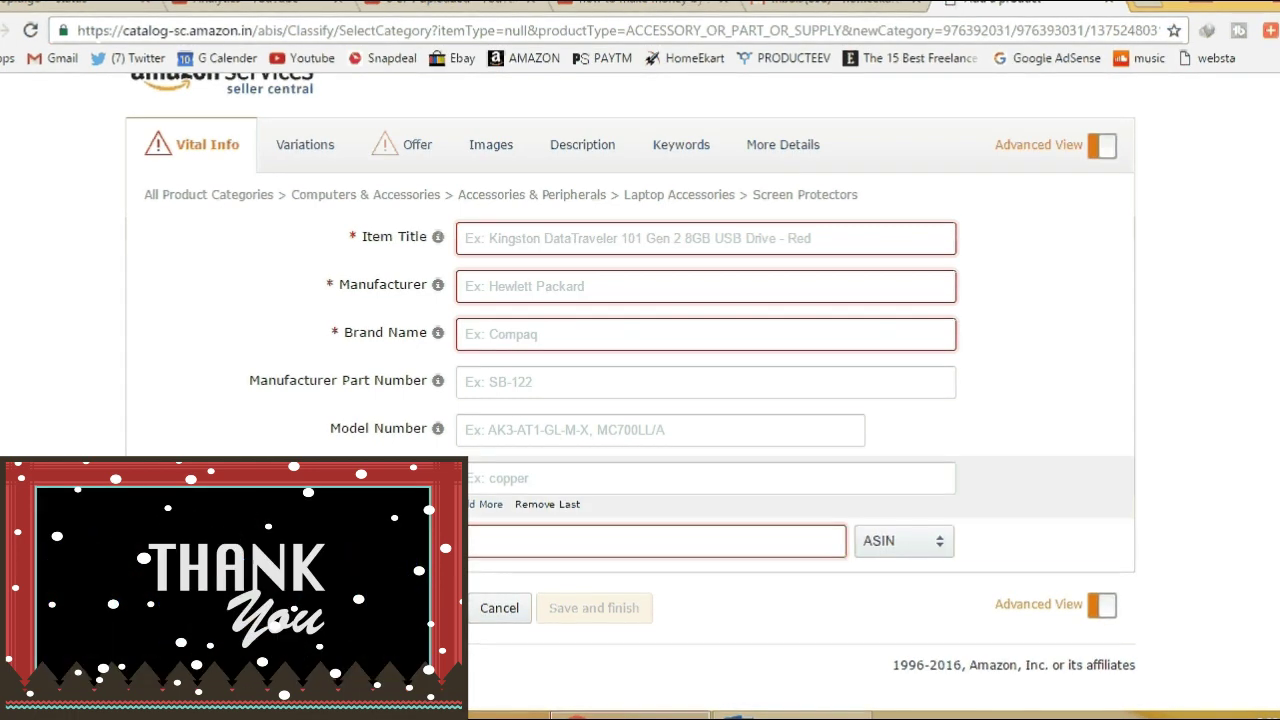
pyautogui.click(723, 535)
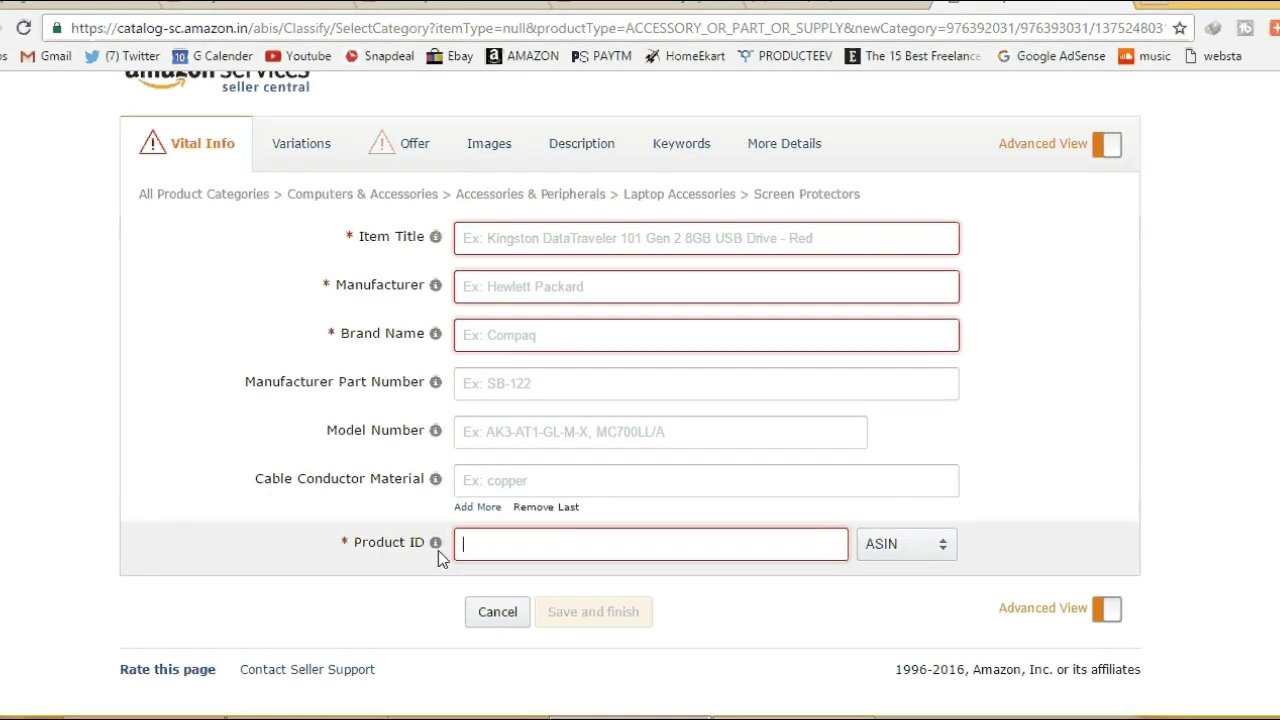
pyautogui.click(557, 241)
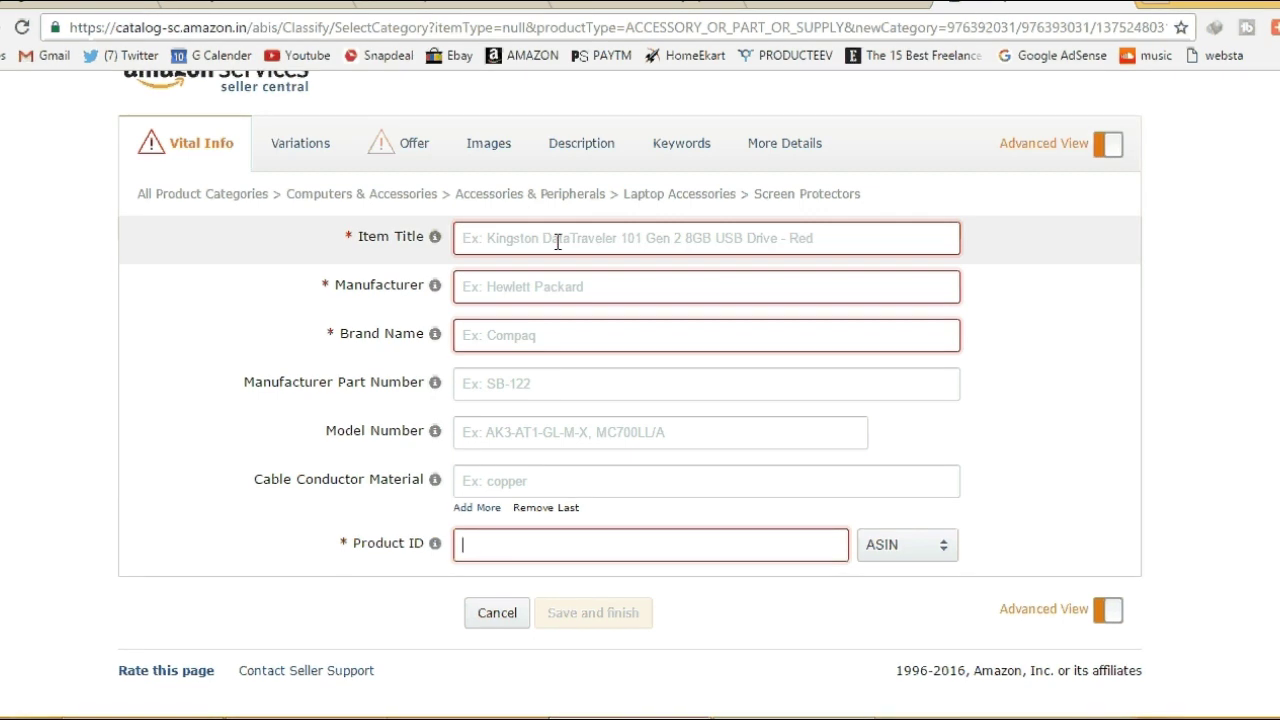
# Review the available product ID types and set the Product ID type to EAN.
pyautogui.click(931, 547)
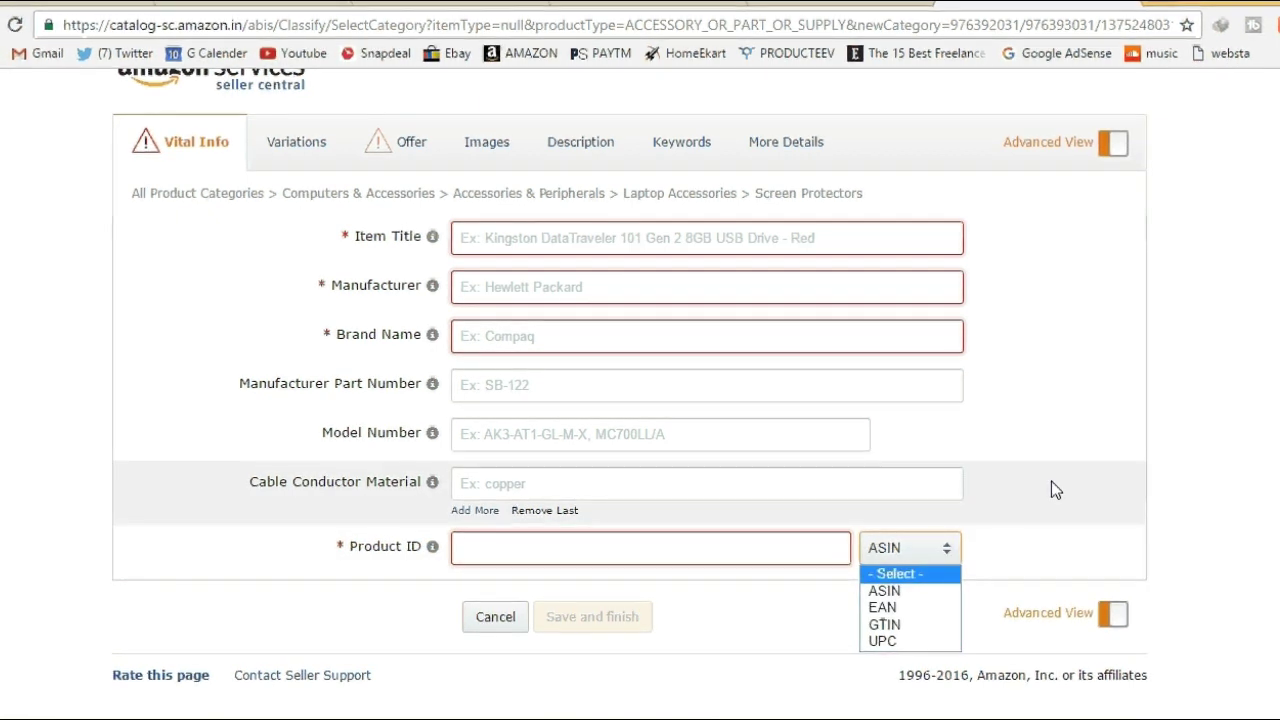
pyautogui.click(1051, 481)
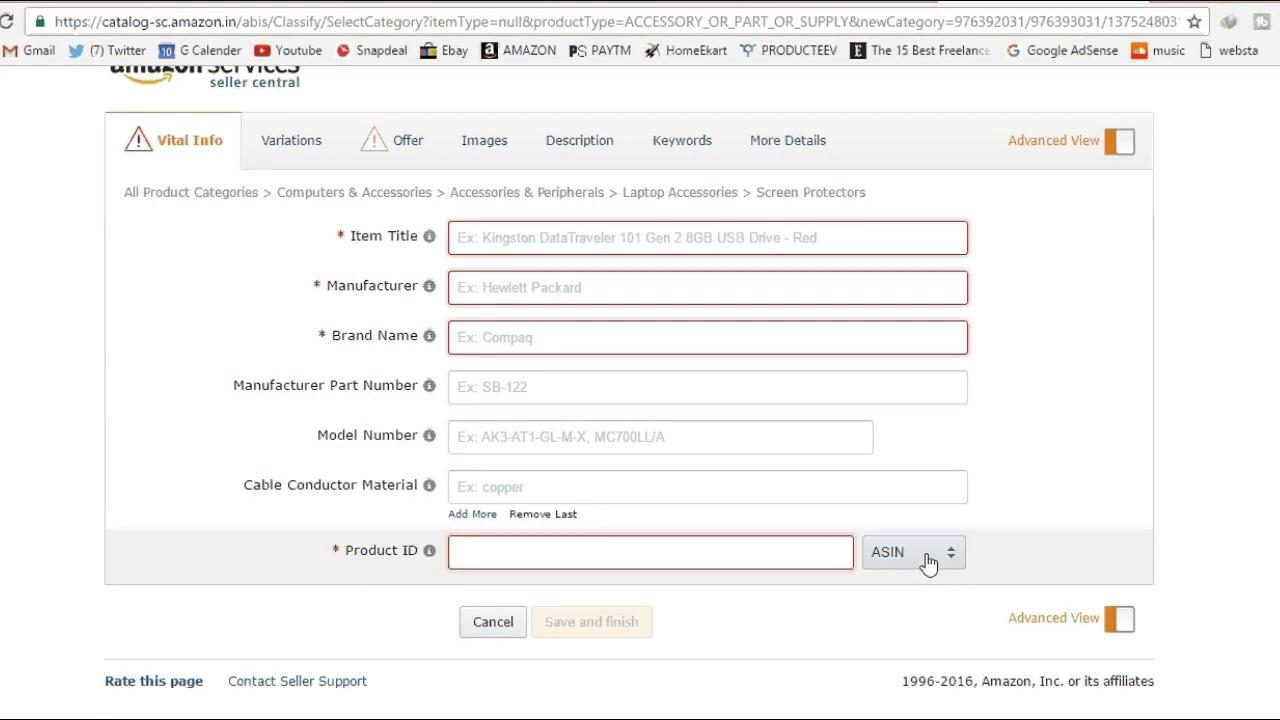
pyautogui.click(917, 561)
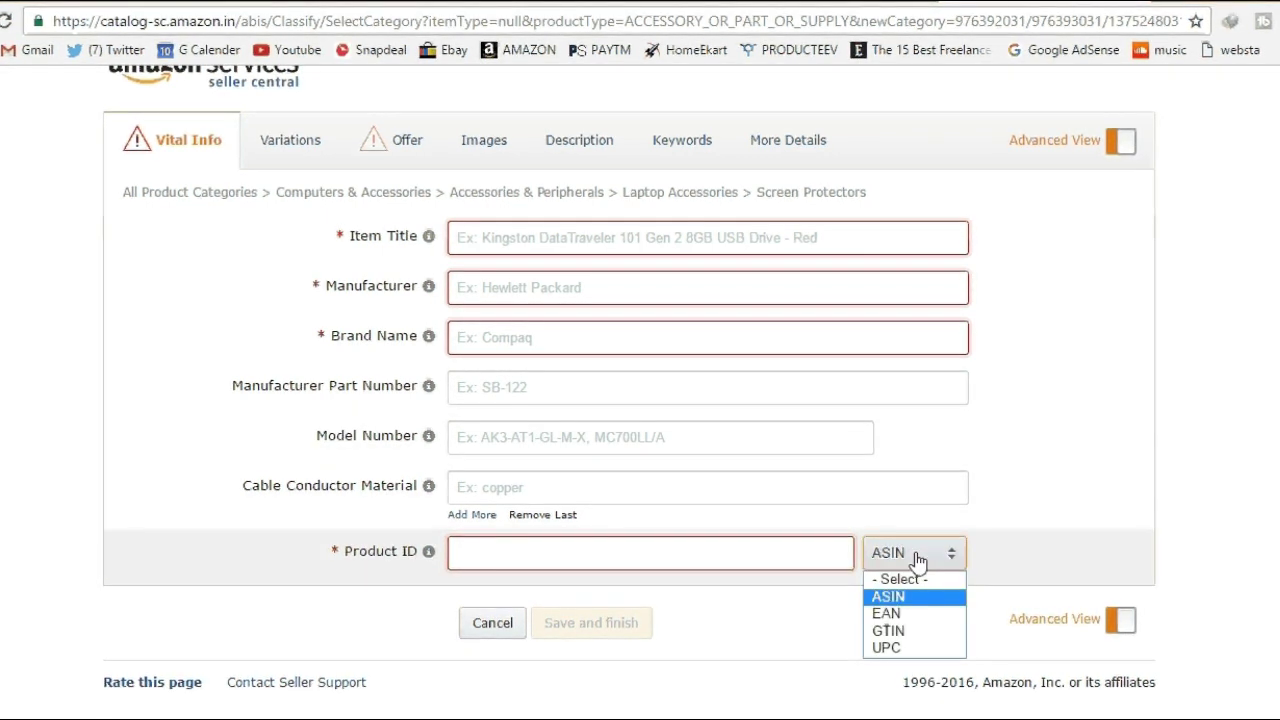
pyautogui.click(900, 613)
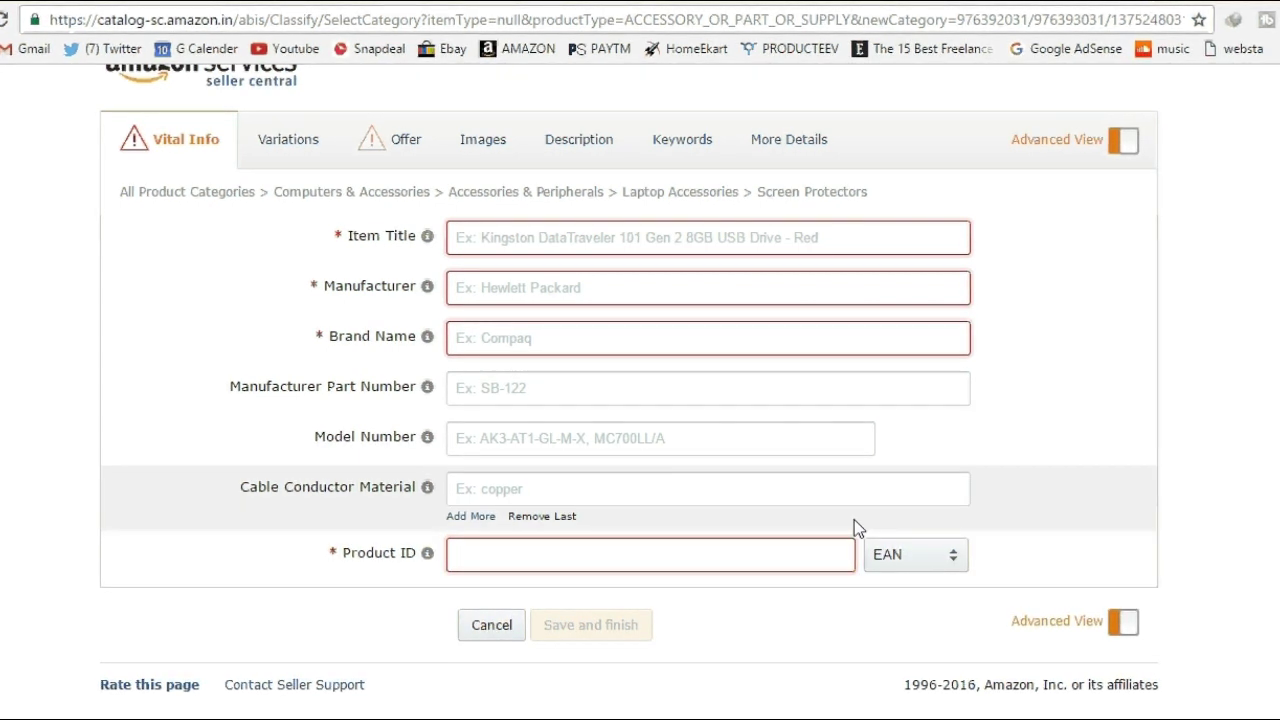
# Go through the Vital Info fields one by one, from Item Title, Manufacturer and Brand Name down to Product ID.
pyautogui.click(470, 237)
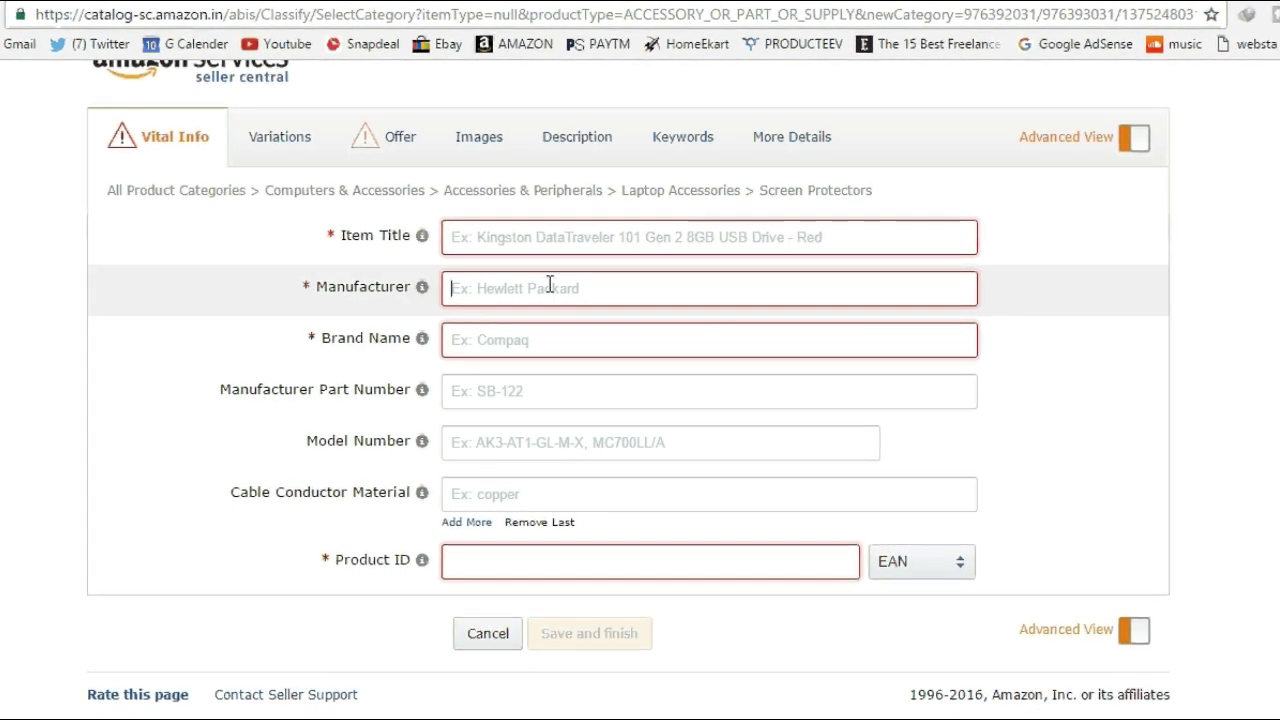
pyautogui.click(538, 343)
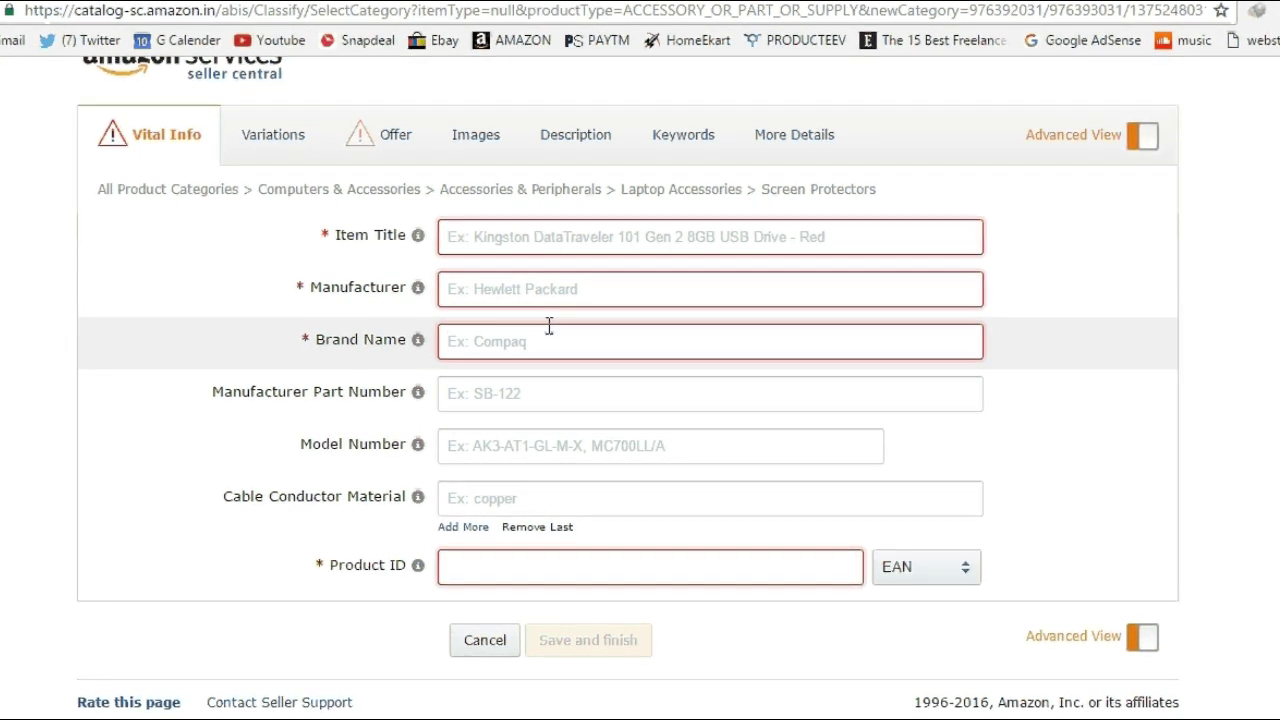
pyautogui.click(543, 393)
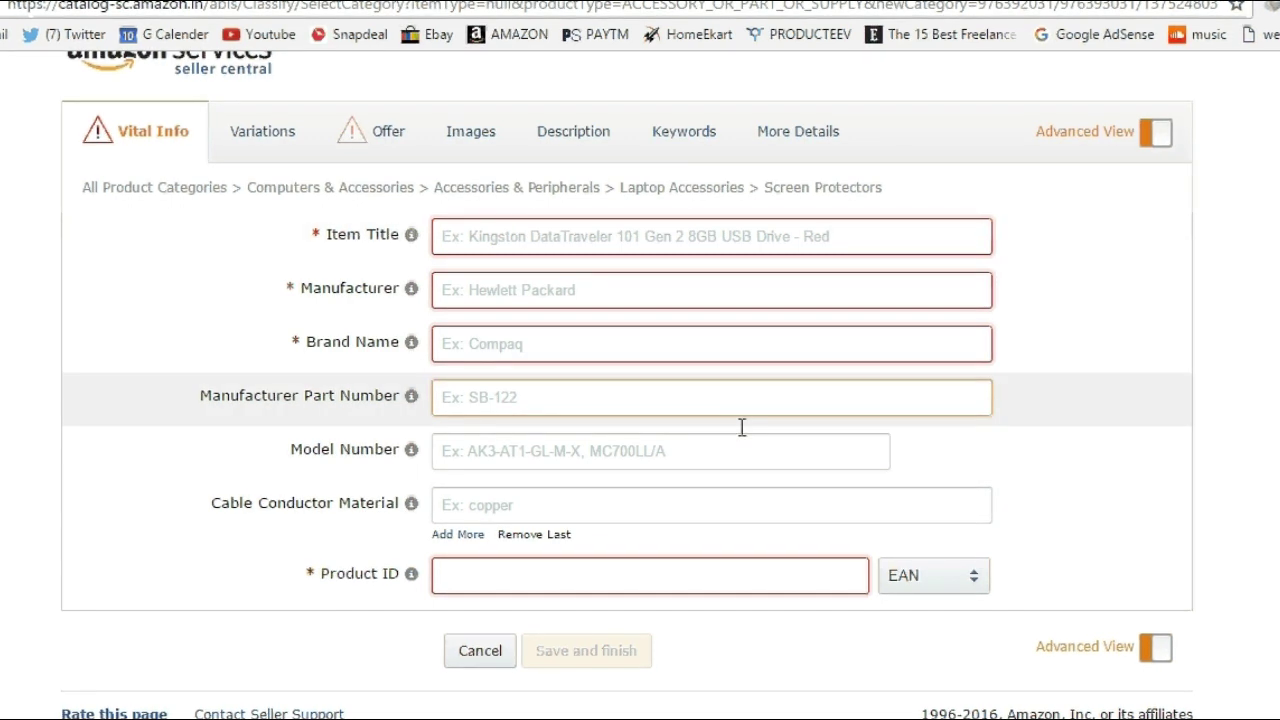
pyautogui.click(535, 447)
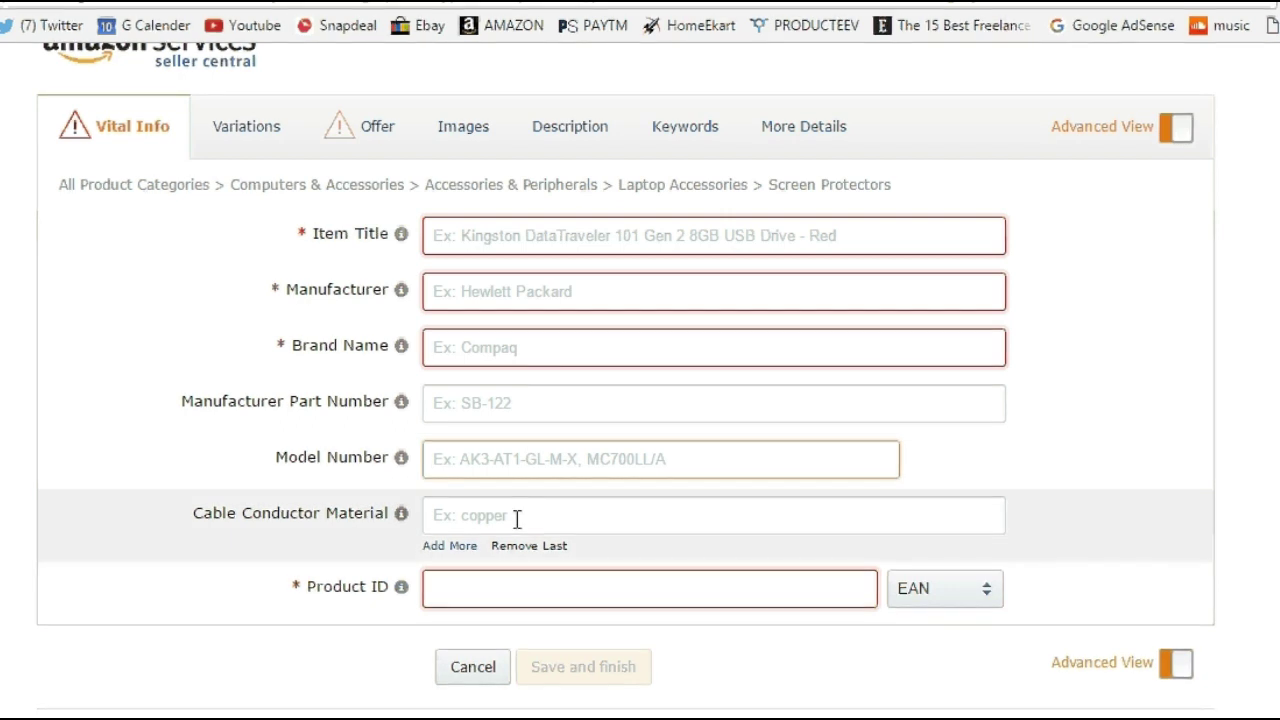
pyautogui.click(521, 516)
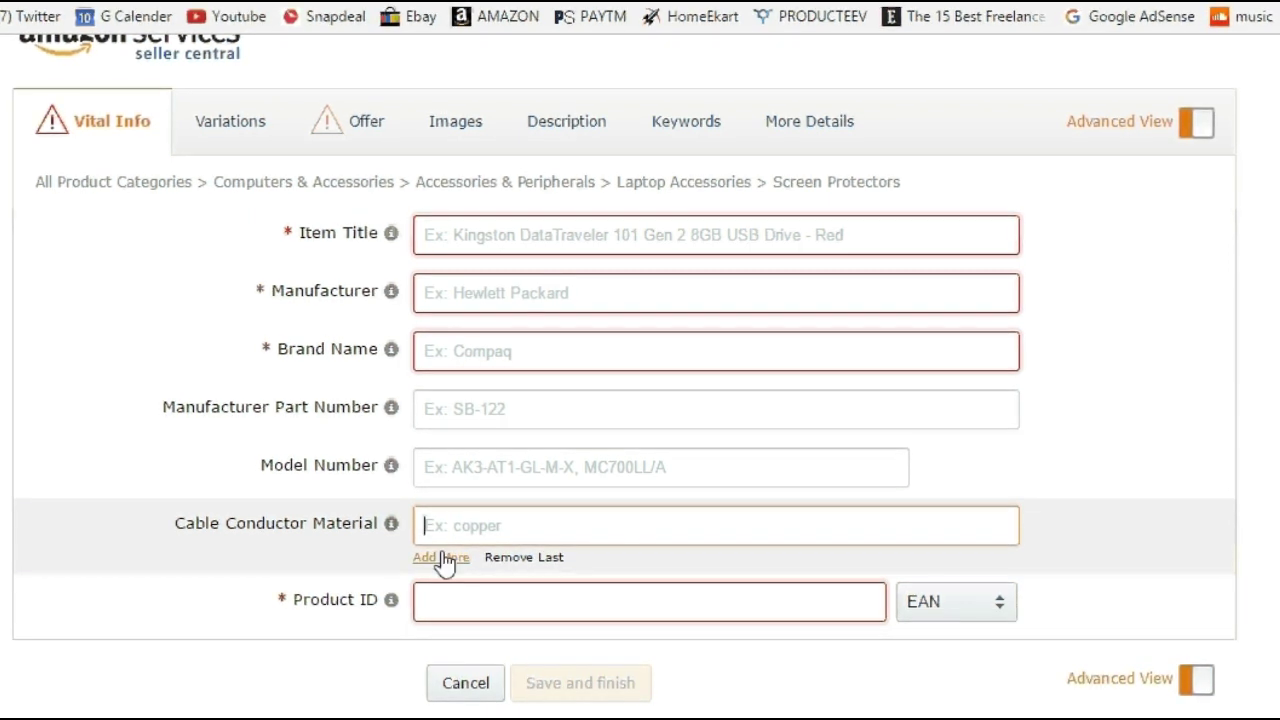
pyautogui.click(518, 598)
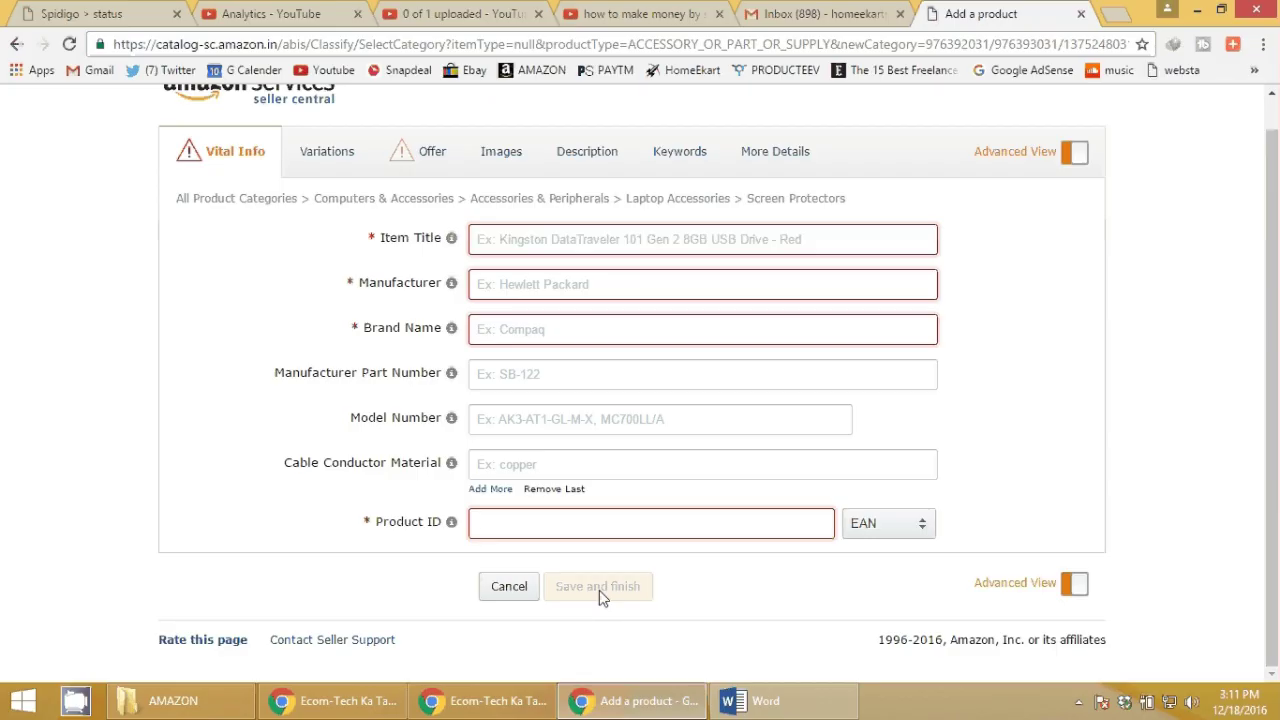
# Open the Variations section and check whether variations are offered for the Screen Protectors category.
pyautogui.click(330, 155)
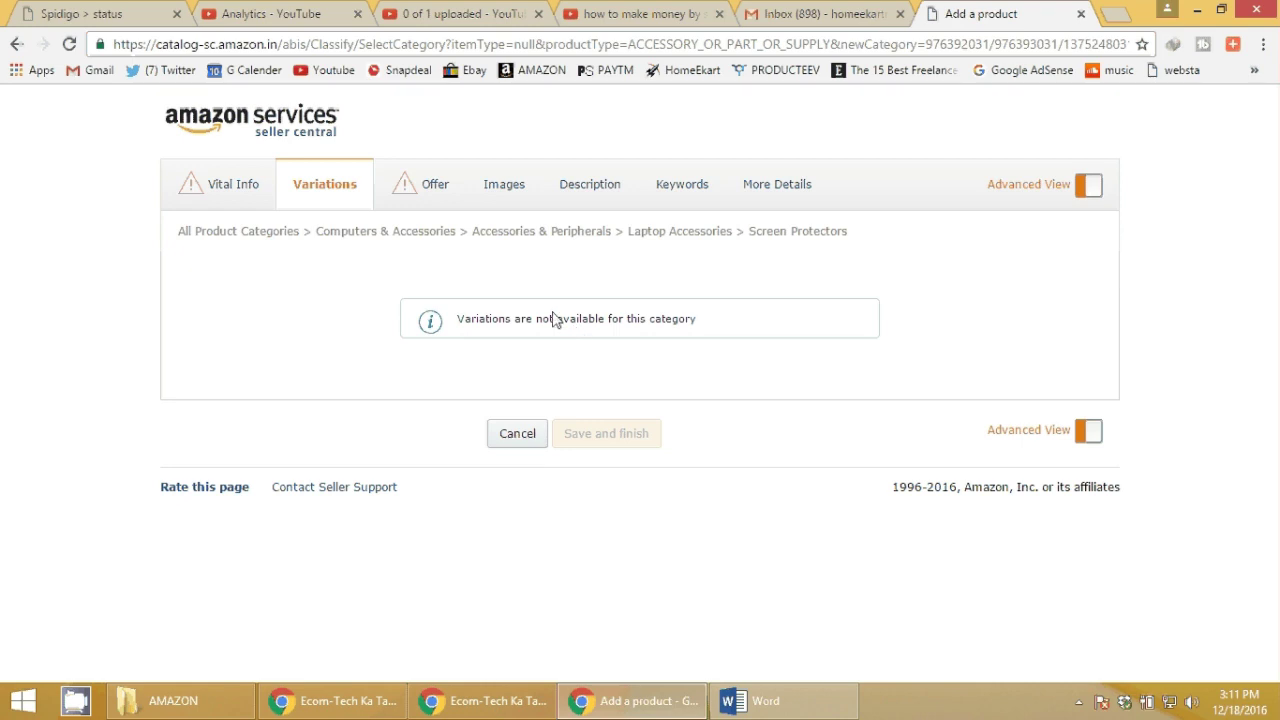
pyautogui.moveTo(703, 329); pyautogui.dragTo(527, 283)
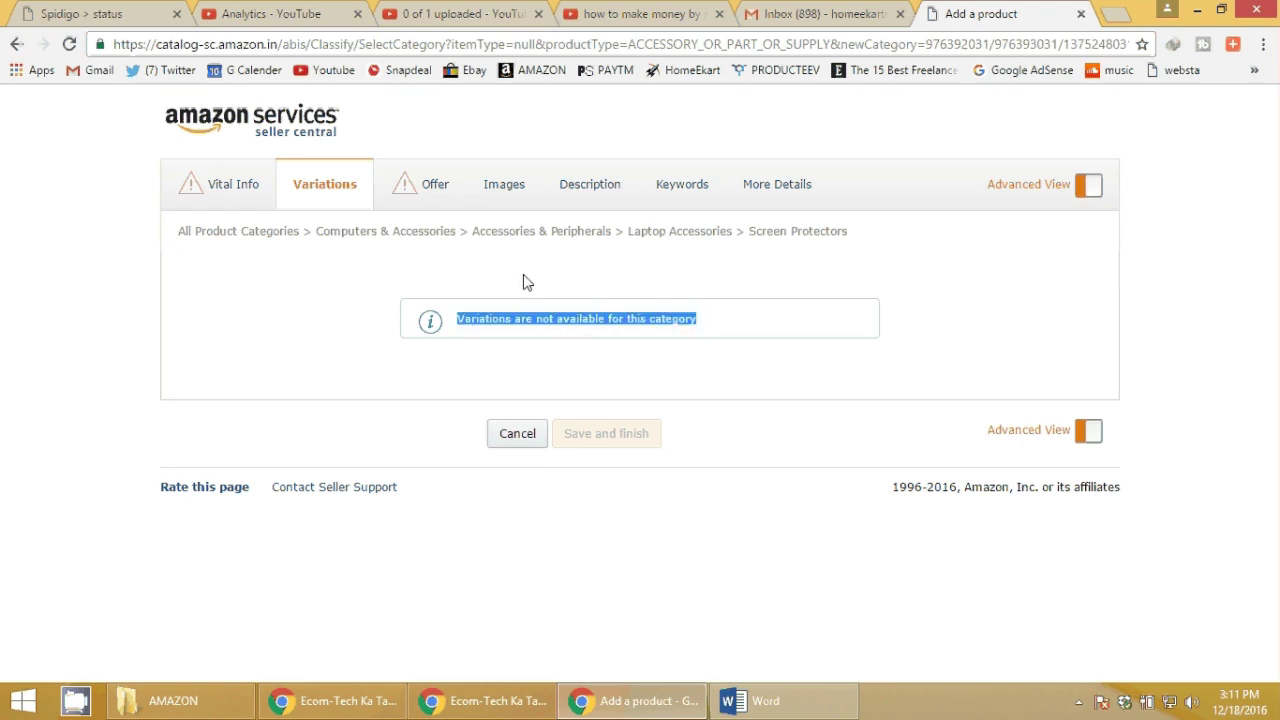
pyautogui.click(530, 283)
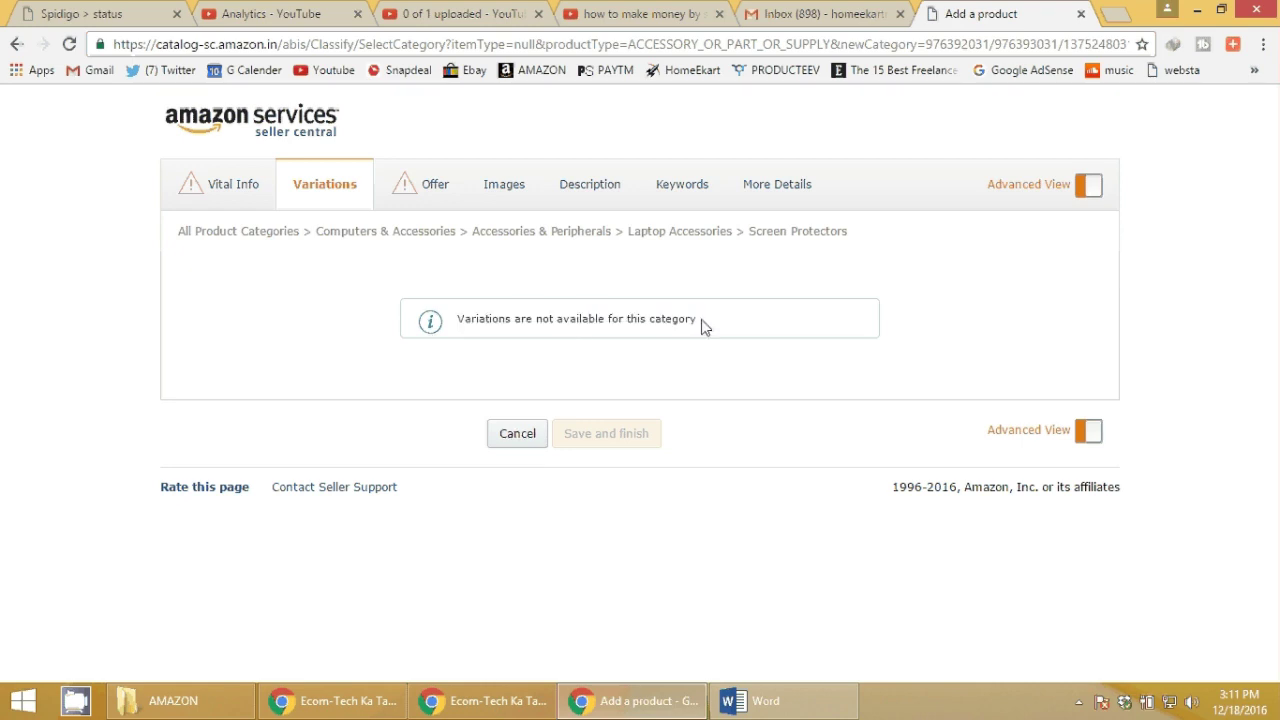
pyautogui.moveTo(702, 319); pyautogui.dragTo(544, 283)
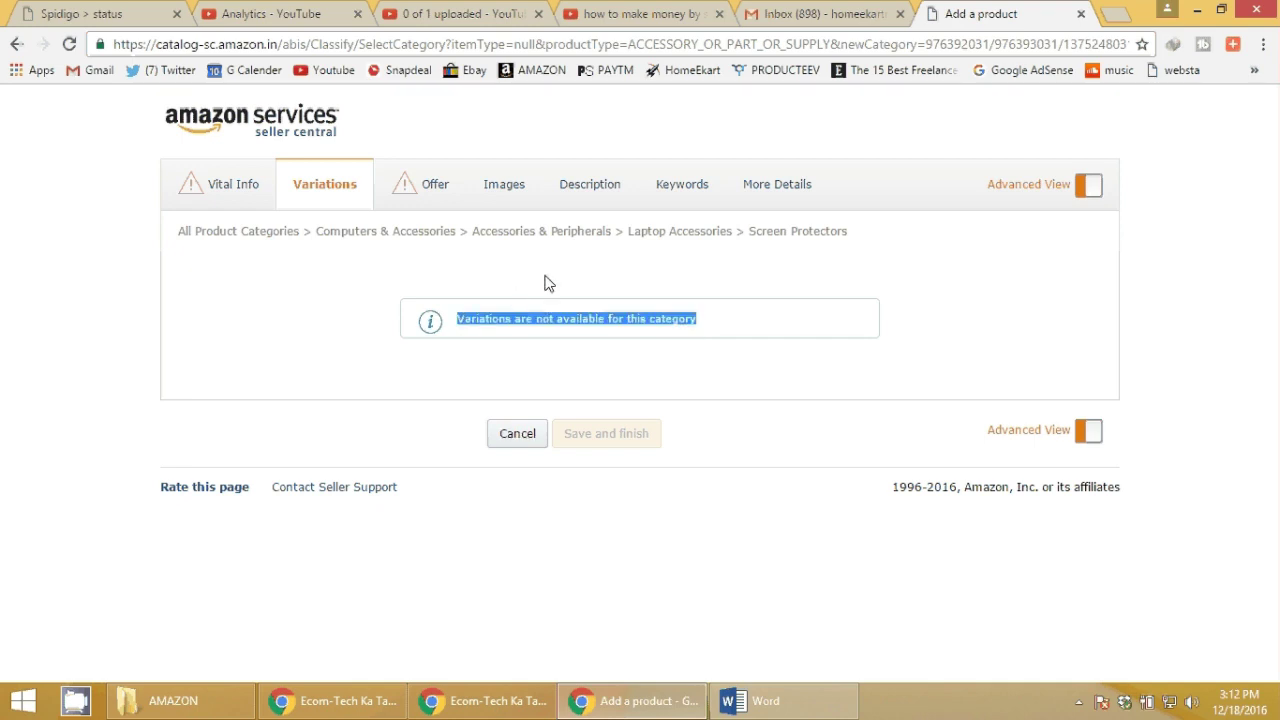
pyautogui.click(760, 250)
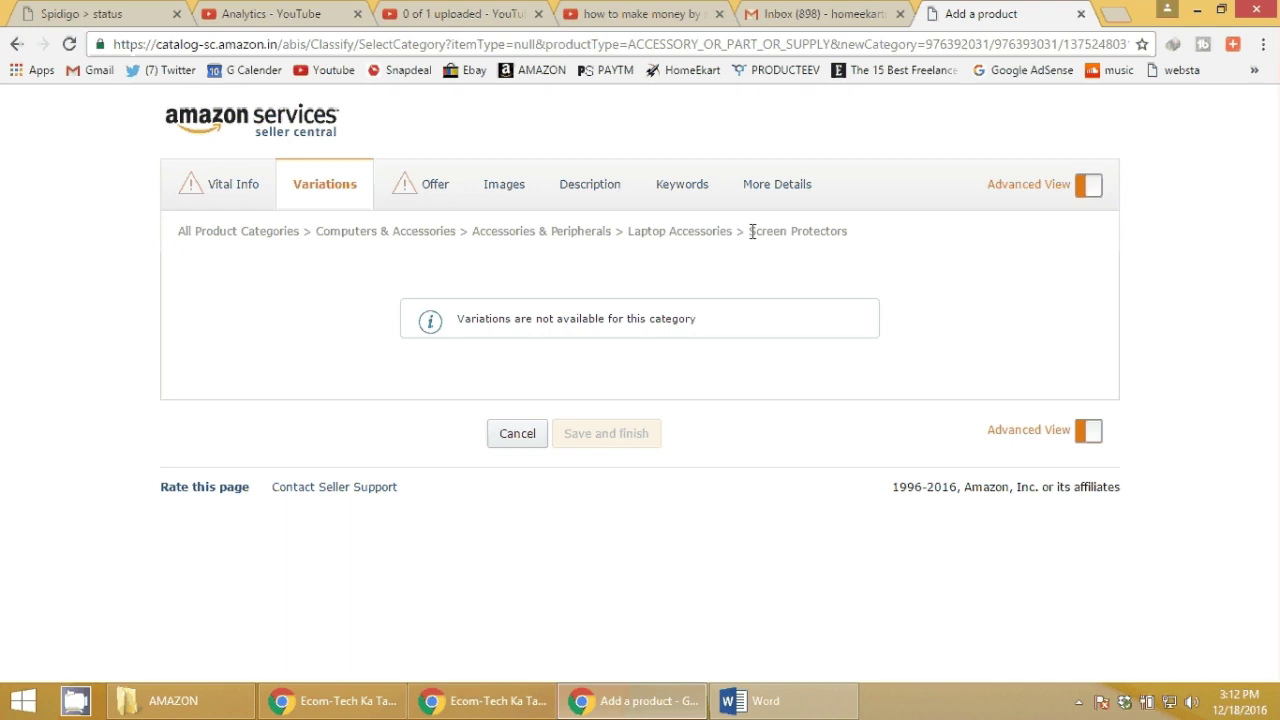
pyautogui.moveTo(750, 231); pyautogui.dragTo(840, 223)
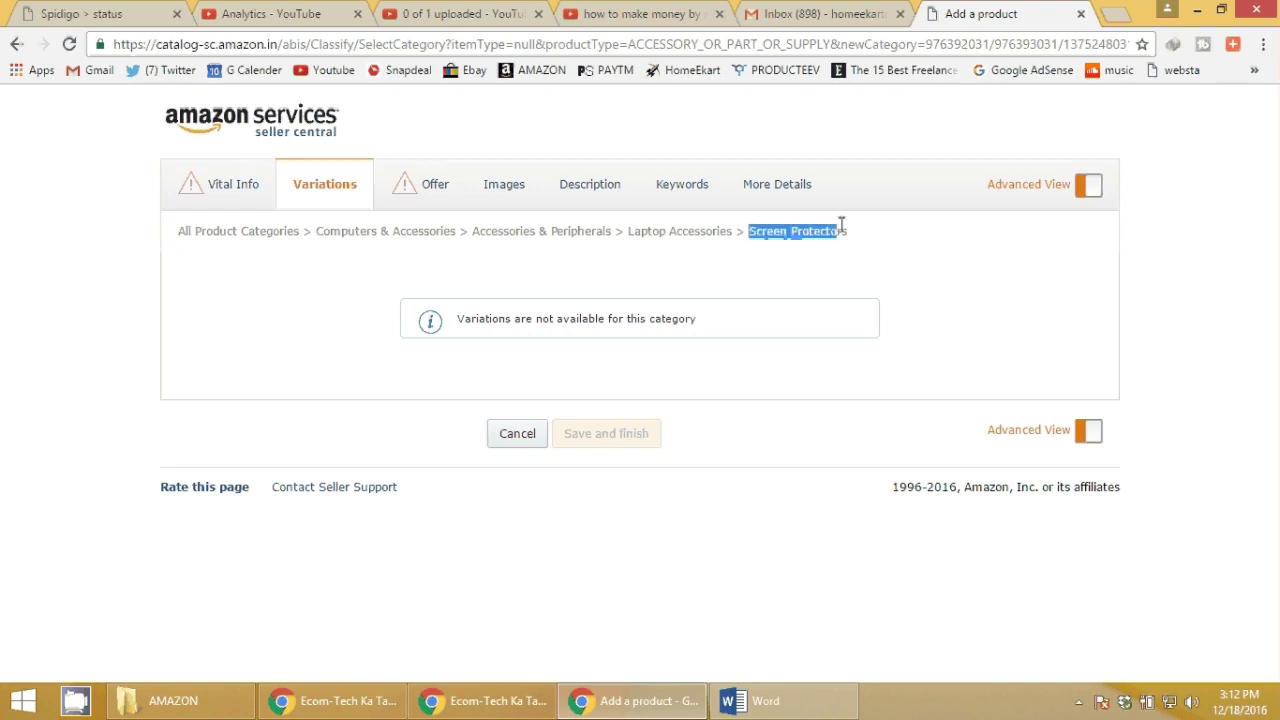
pyautogui.click(840, 280)
pyautogui.moveTo(848, 231); pyautogui.dragTo(751, 232)
pyautogui.click(763, 265)
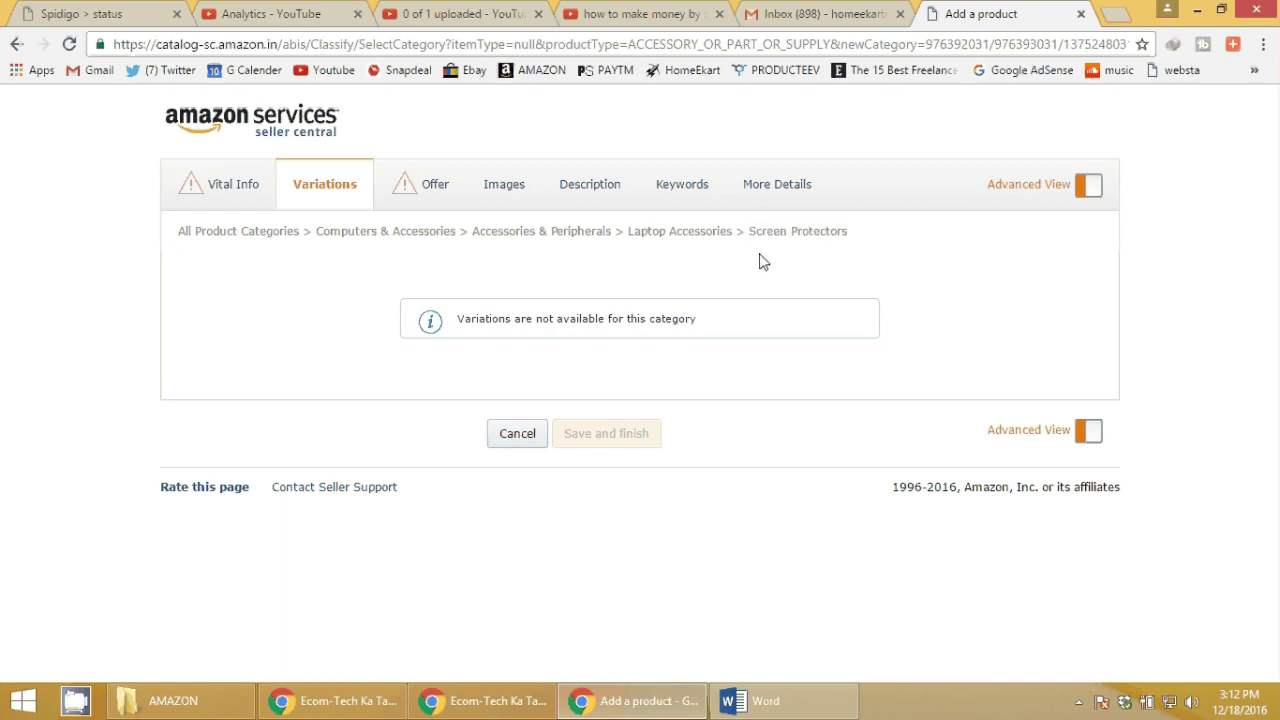
# Open the Offer section and look over its fields, starting with Seller SKU.
pyautogui.click(437, 199)
pyautogui.scroll(-2, 674, 366)
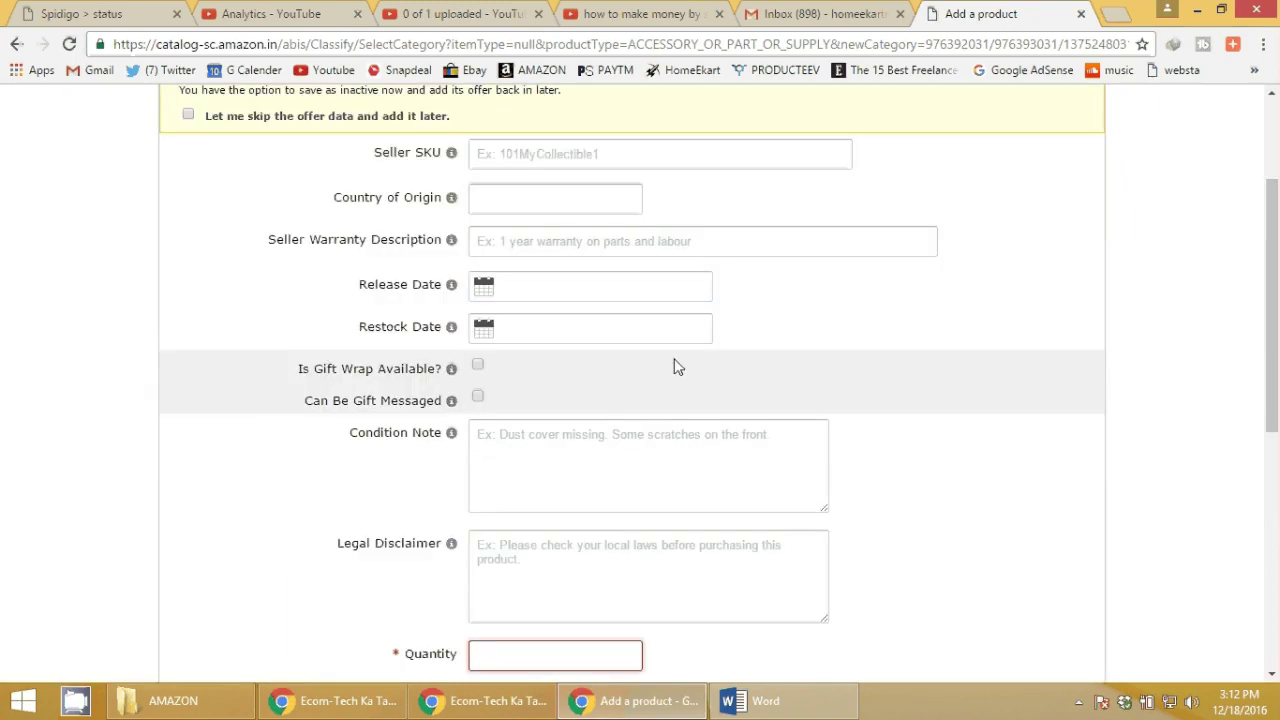
pyautogui.scroll(-5, 674, 366)
pyautogui.scroll(6, 674, 363)
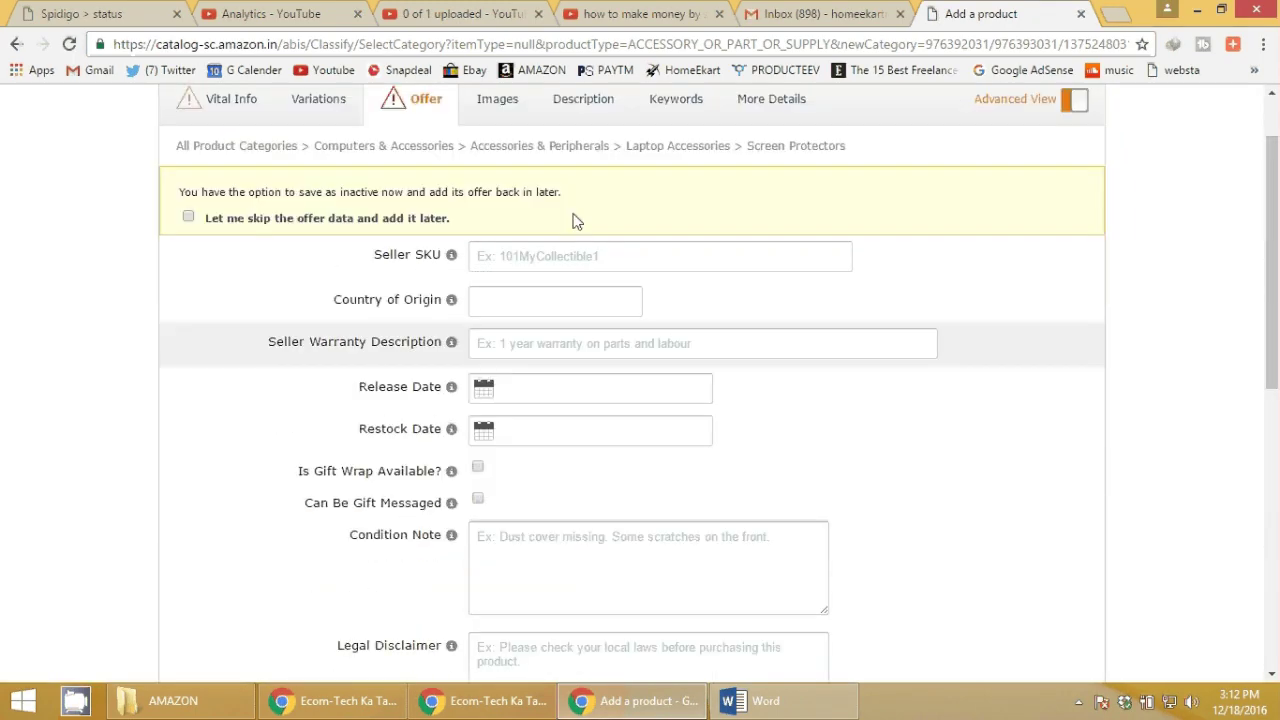
pyautogui.click(548, 254)
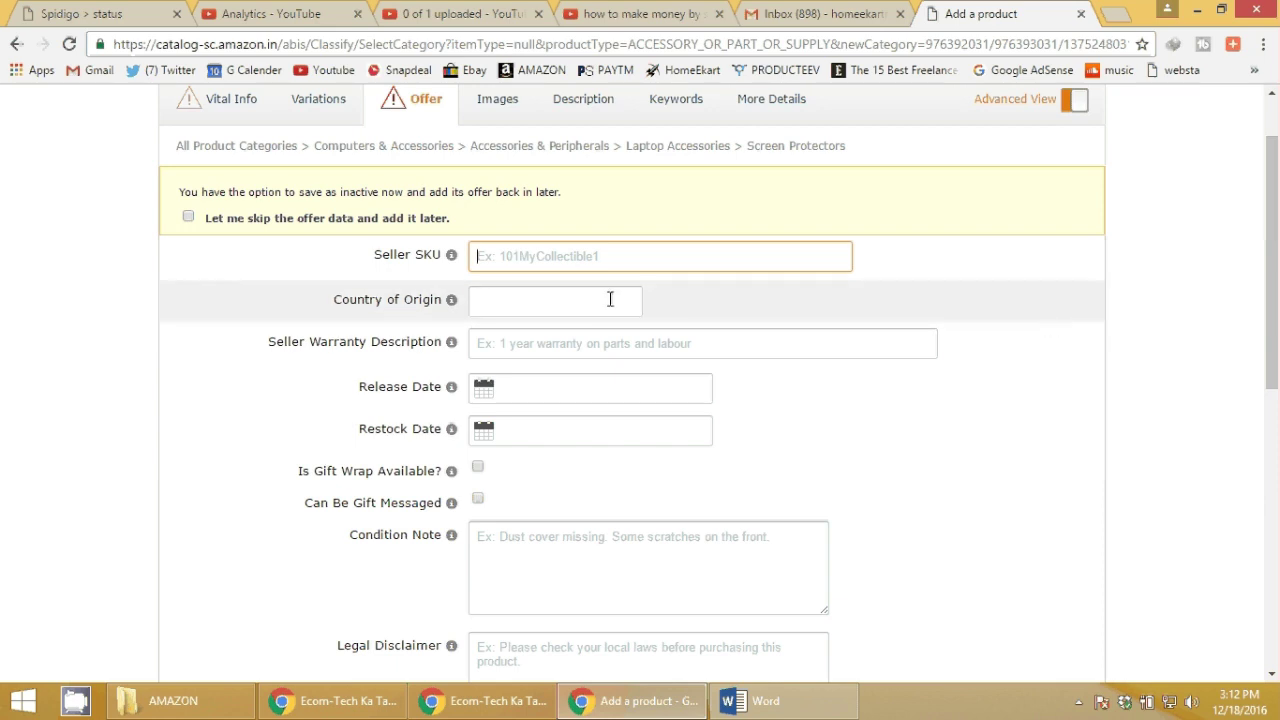
pyautogui.scroll(-1, 612, 298)
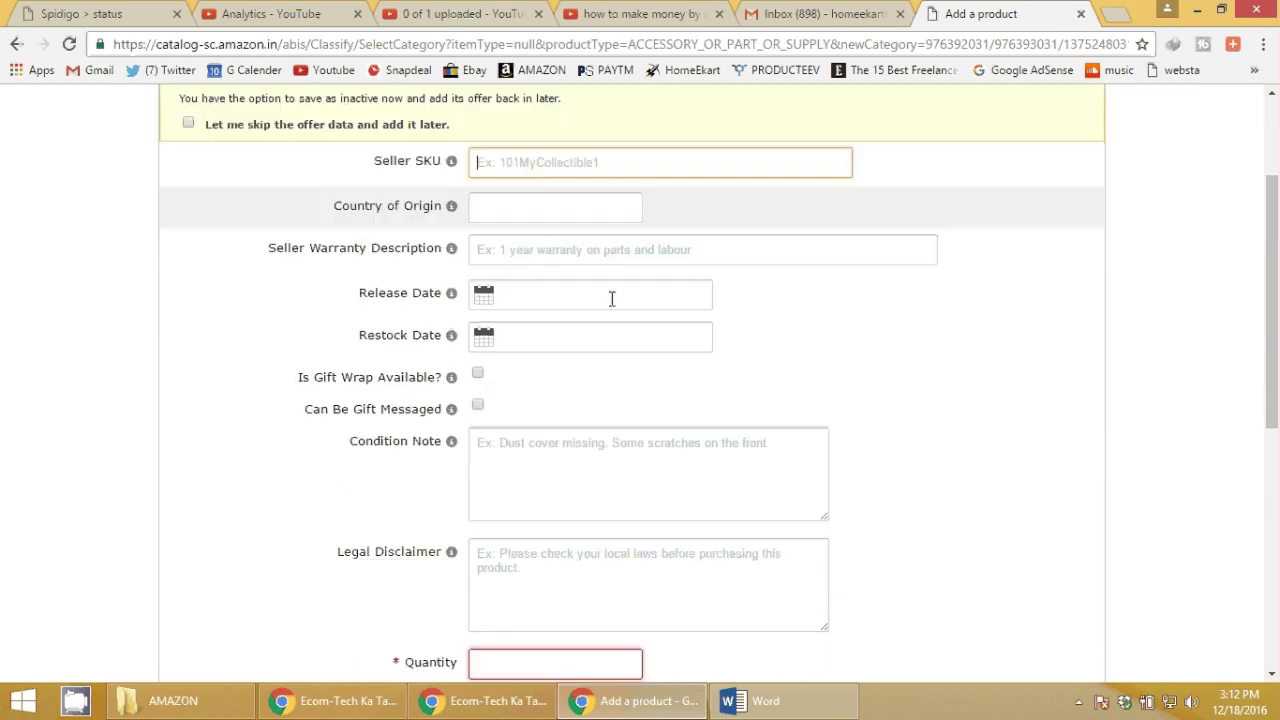
# Try "1 mONTH REPLACE" as the seller warranty description and clear the field.
pyautogui.click(552, 249)
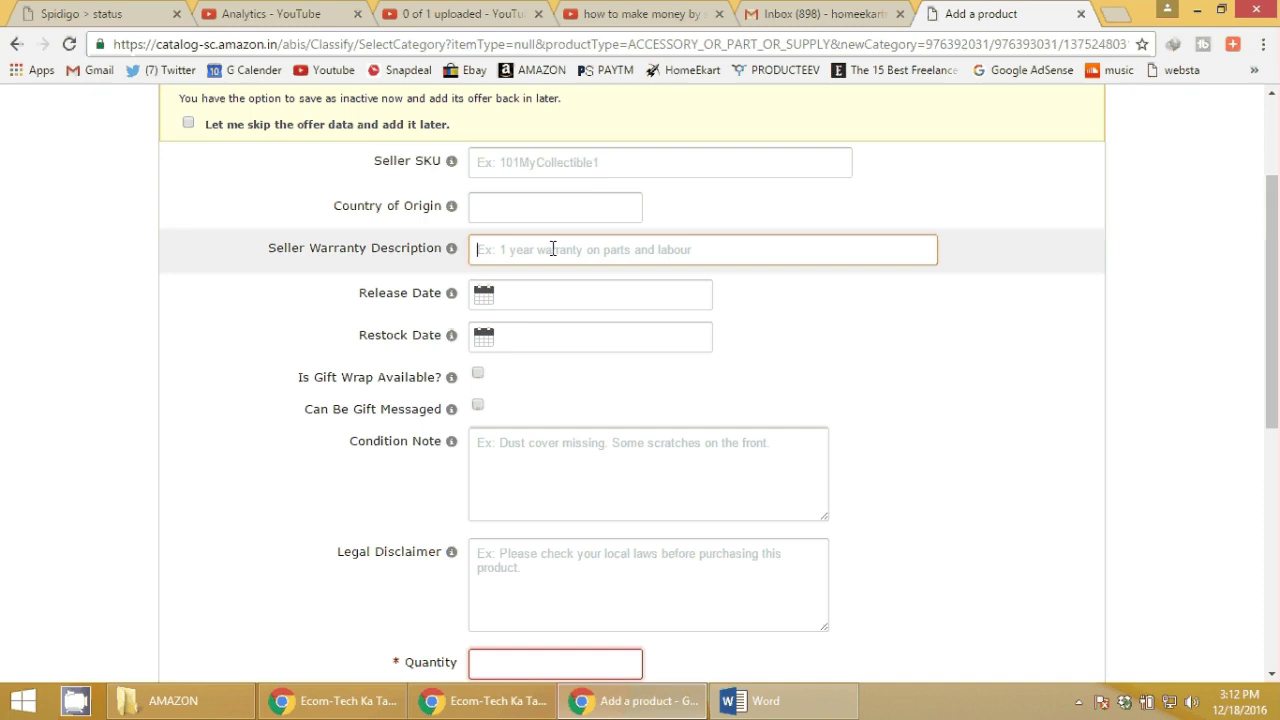
pyautogui.write('1 mONTH REPLACE')
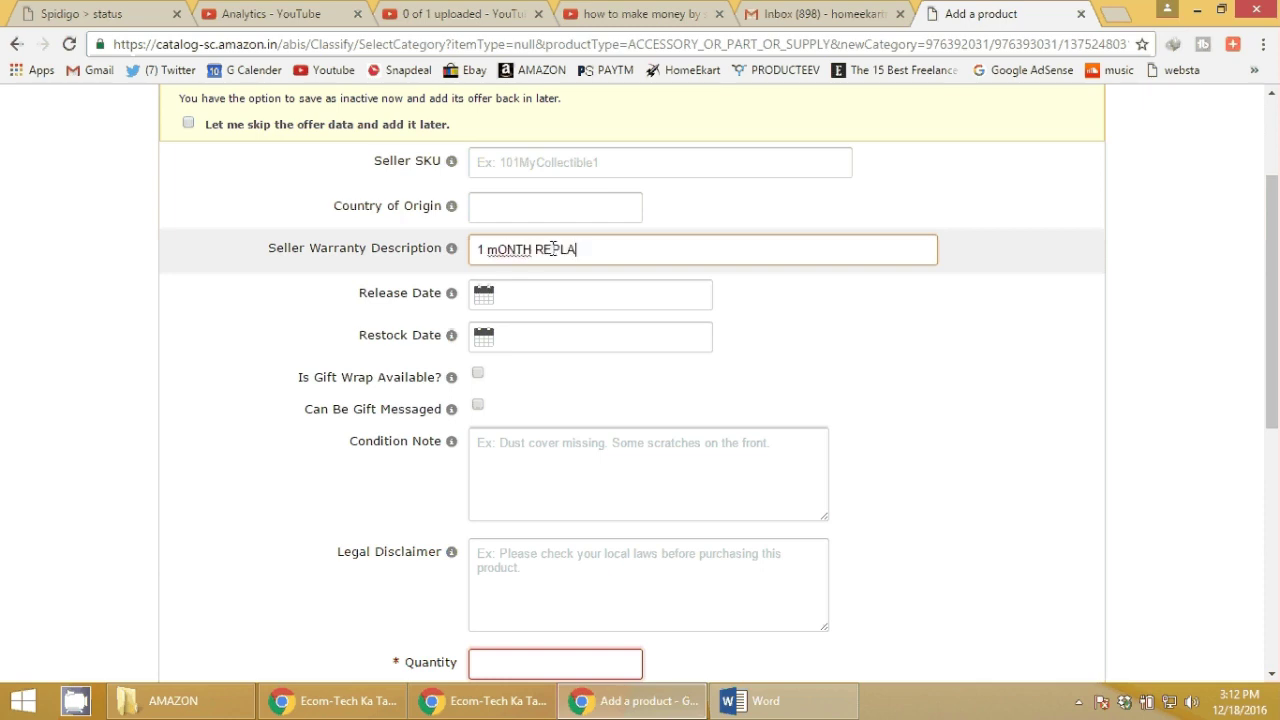
pyautogui.hotkey('ctrl', 'shift', 'Left')
pyautogui.hotkey('ctrl', 'shift', 'Left')
pyautogui.hotkey('ctrl', 'shift', 'Left')
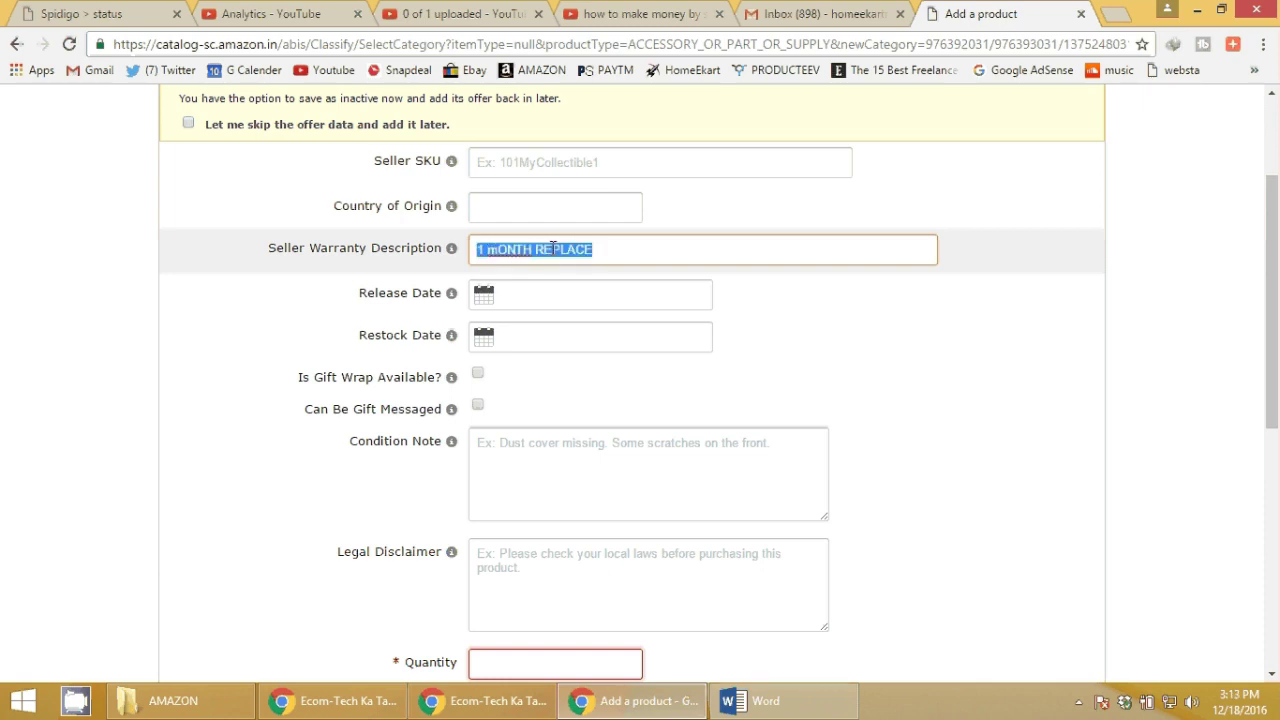
pyautogui.press('BackSpace')
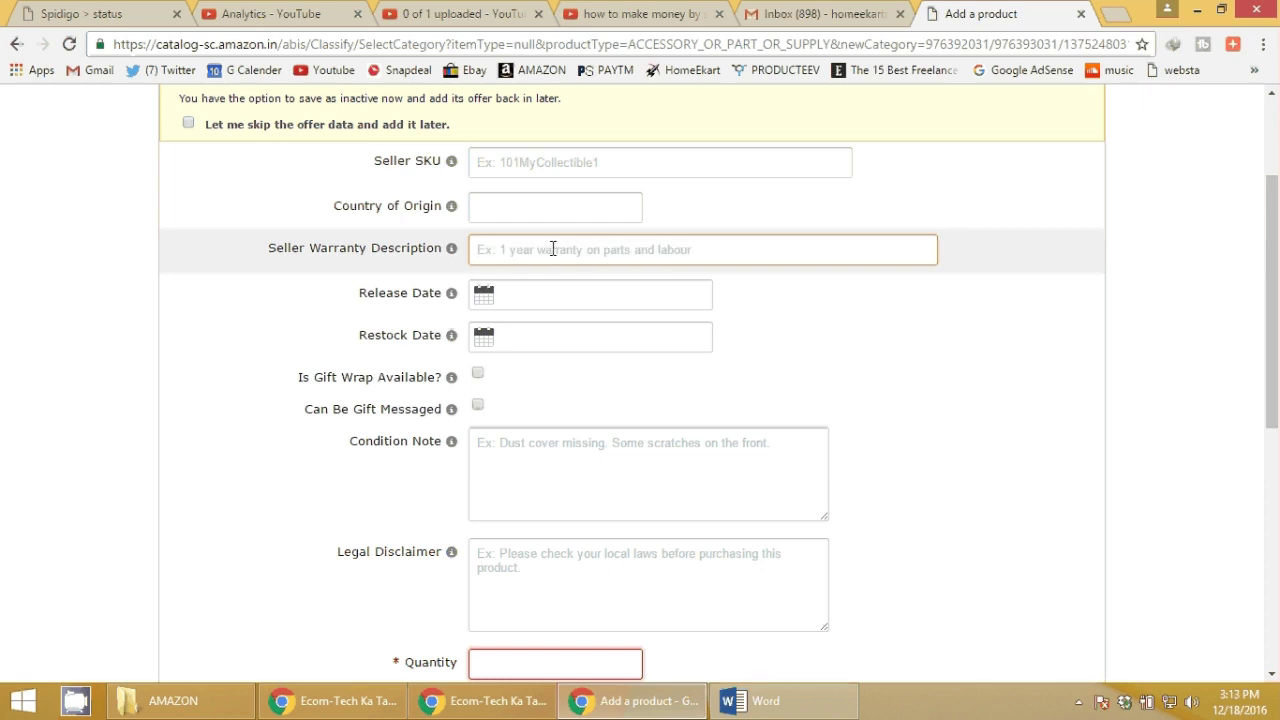
# Try "No warranty from seller." and "Manufacturuers" as the seller warranty description, and empty the field again.
pyautogui.write('No wa')
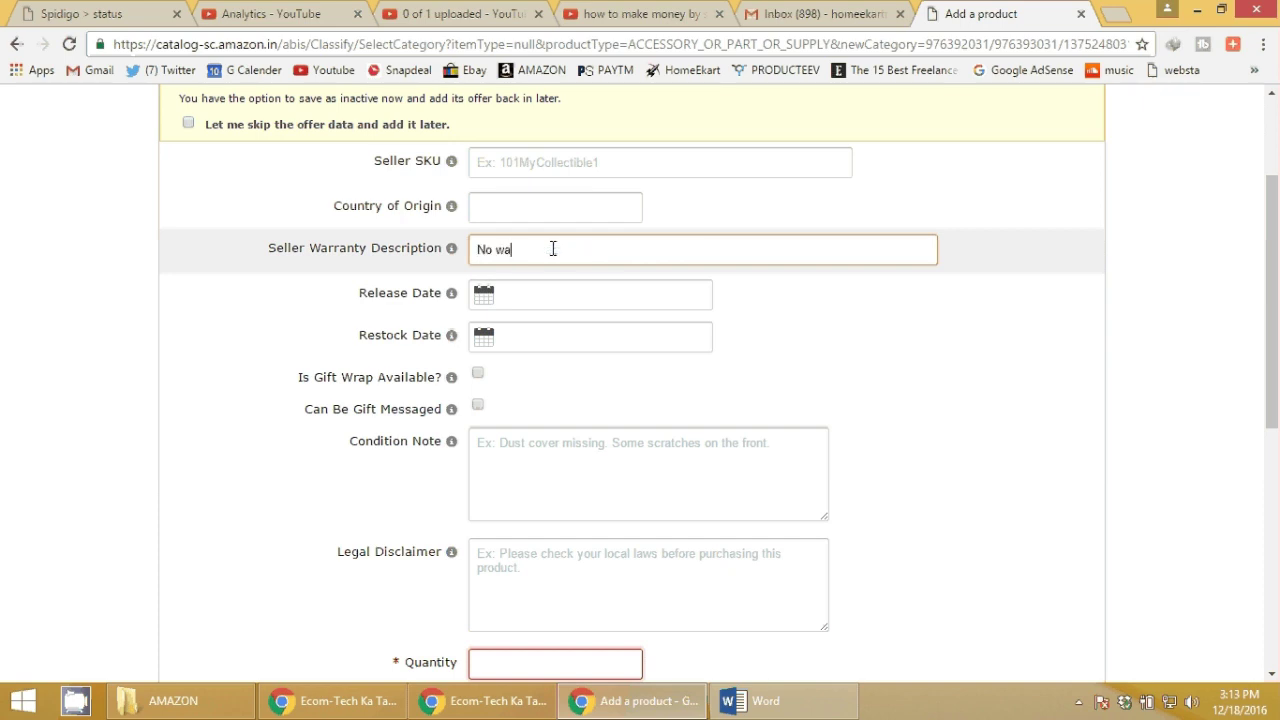
pyautogui.write('rranty from seller.')
pyautogui.hotkey('ctrl', 'a')
pyautogui.write('Manufacturuers')
pyautogui.hotkey('ctrl', 'a')
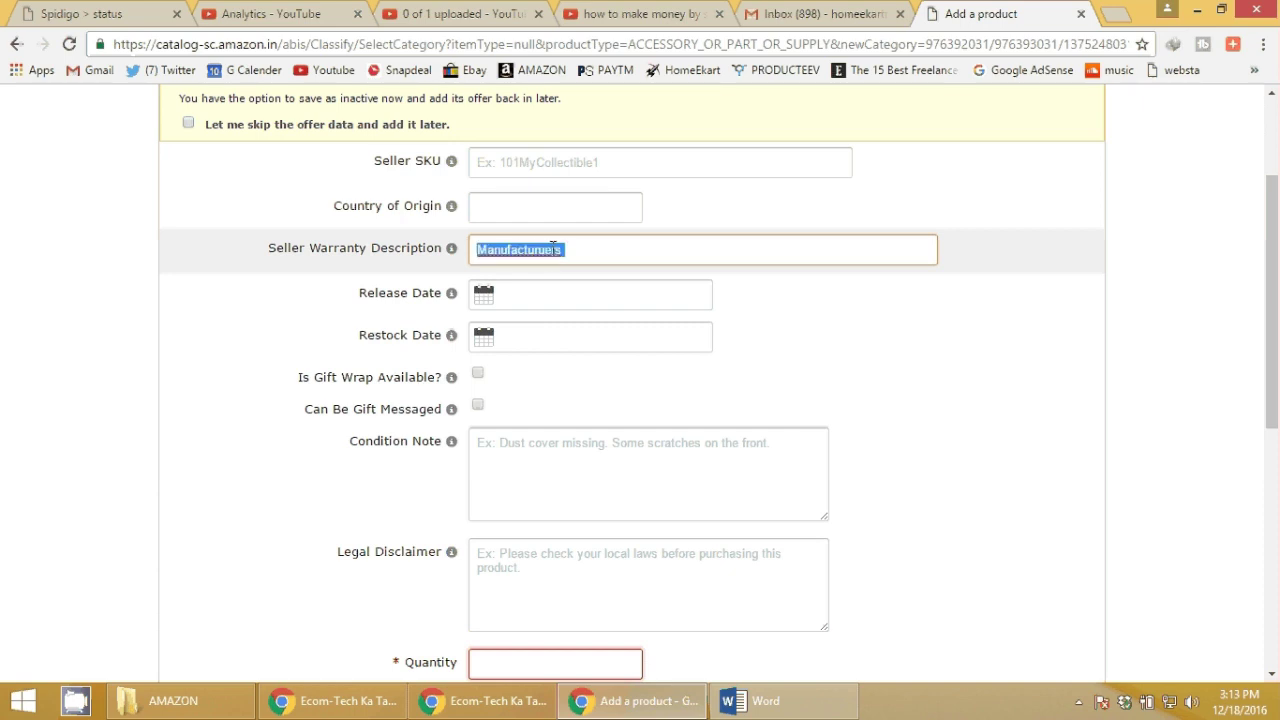
pyautogui.press('BackSpace')
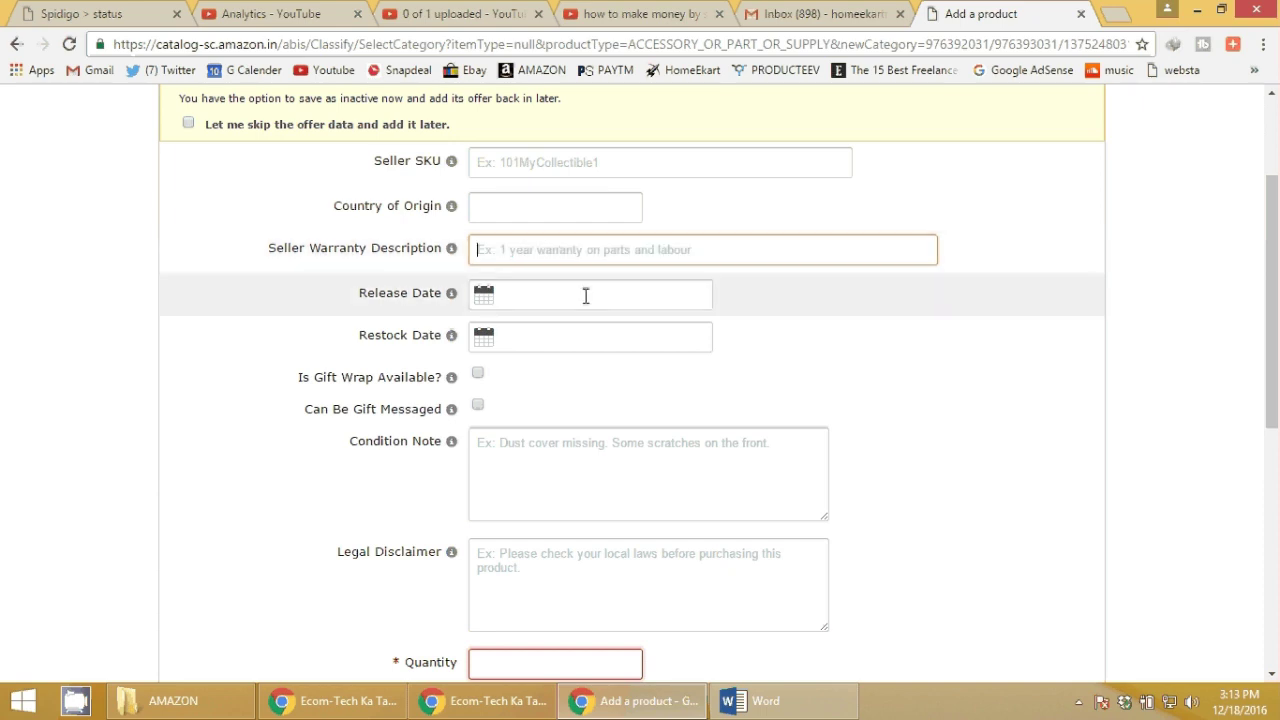
# Set the offer's restock date to 27/12/2016 and close the calendar.
pyautogui.click(537, 333)
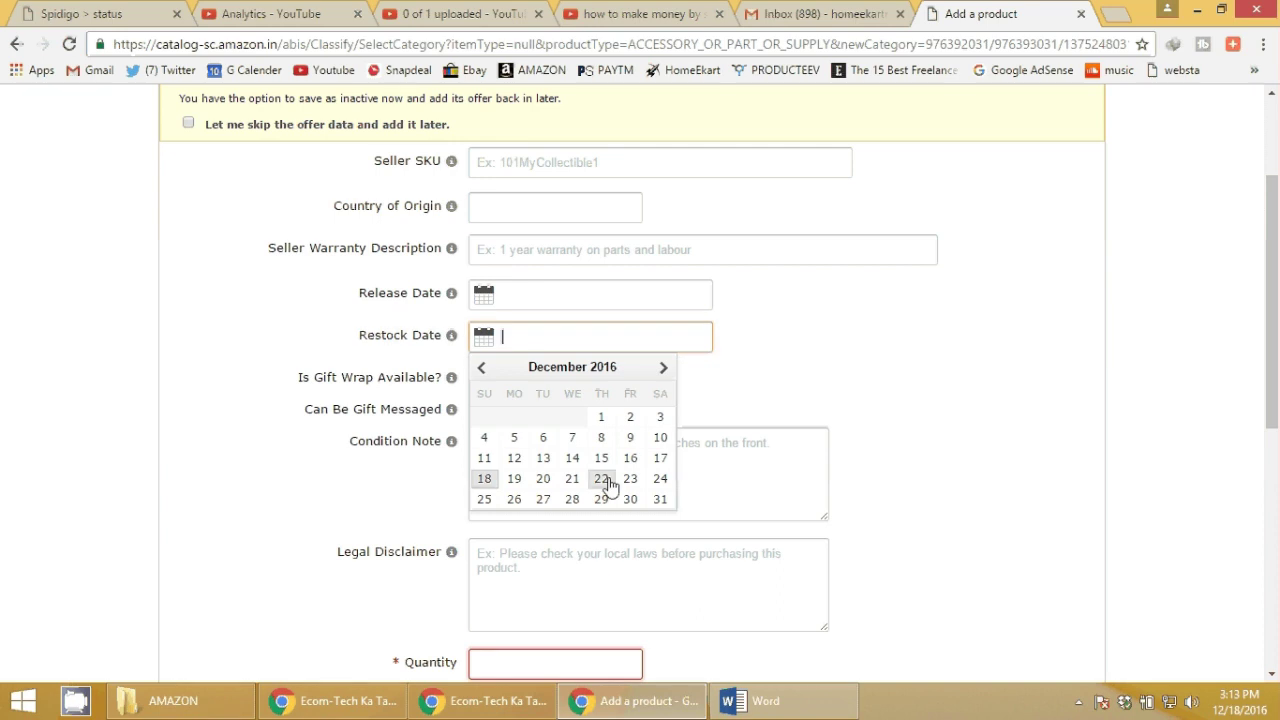
pyautogui.click(545, 500)
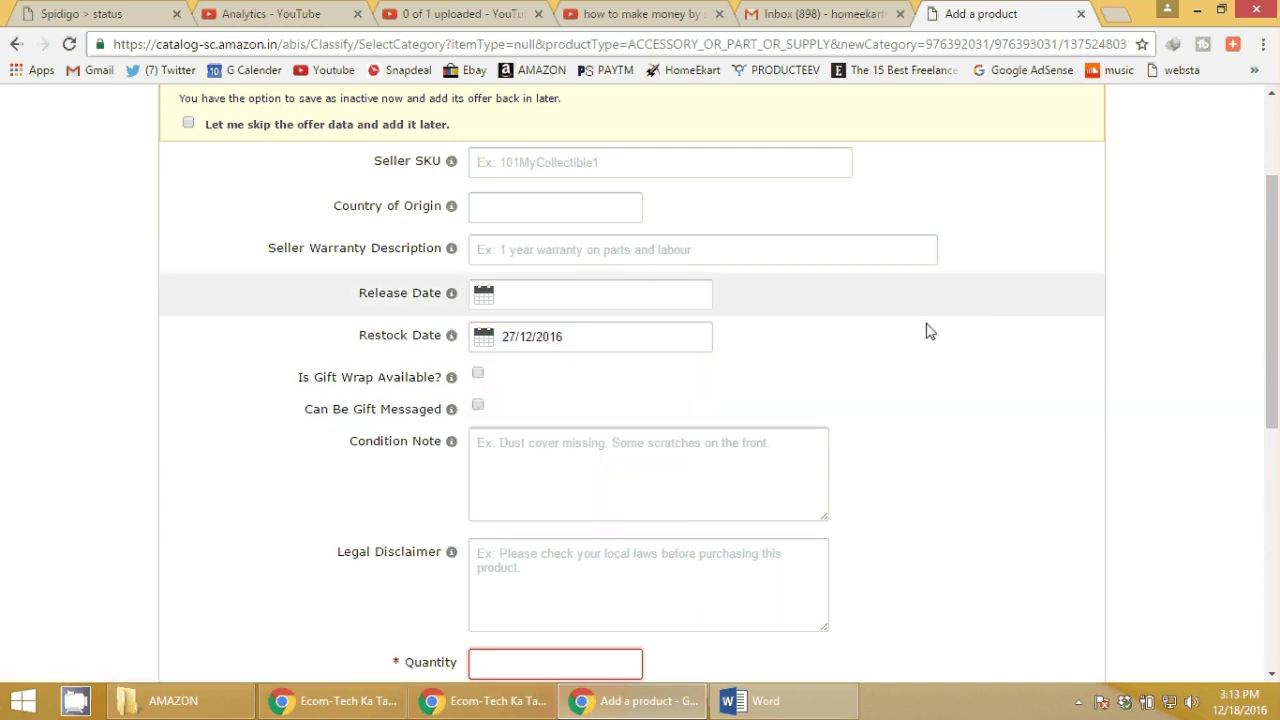
pyautogui.click(600, 338)
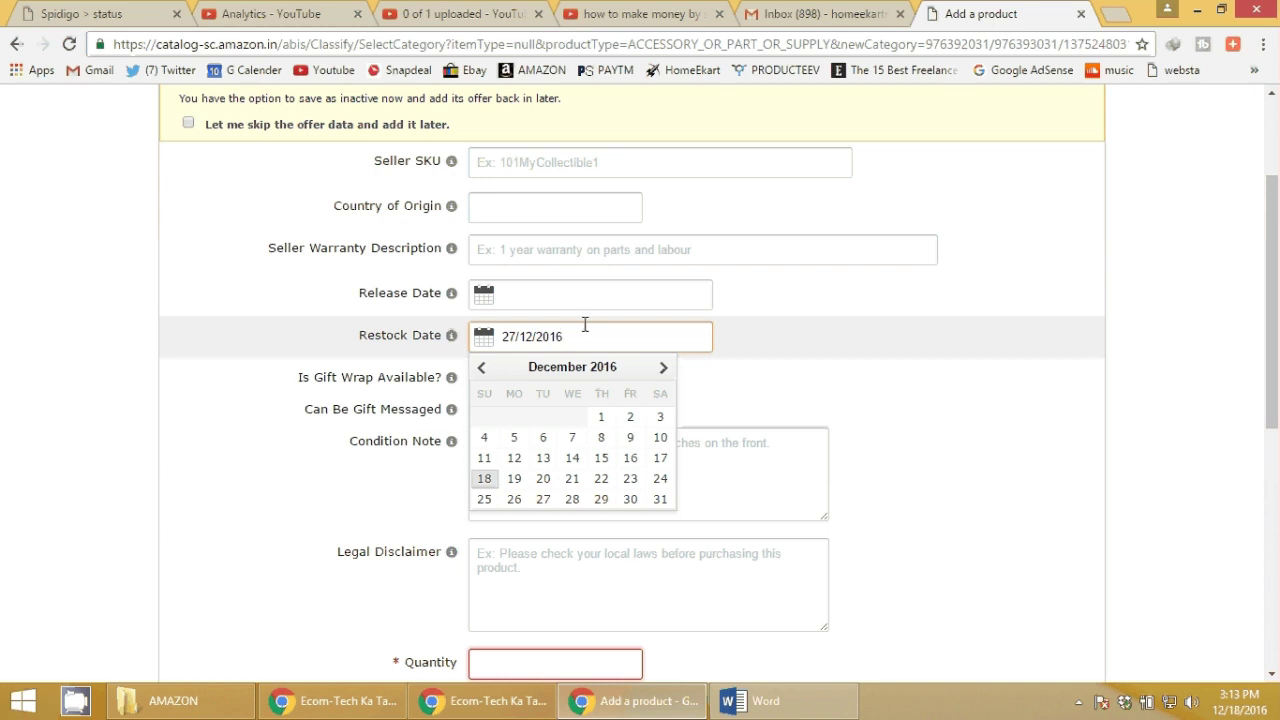
pyautogui.click(288, 292)
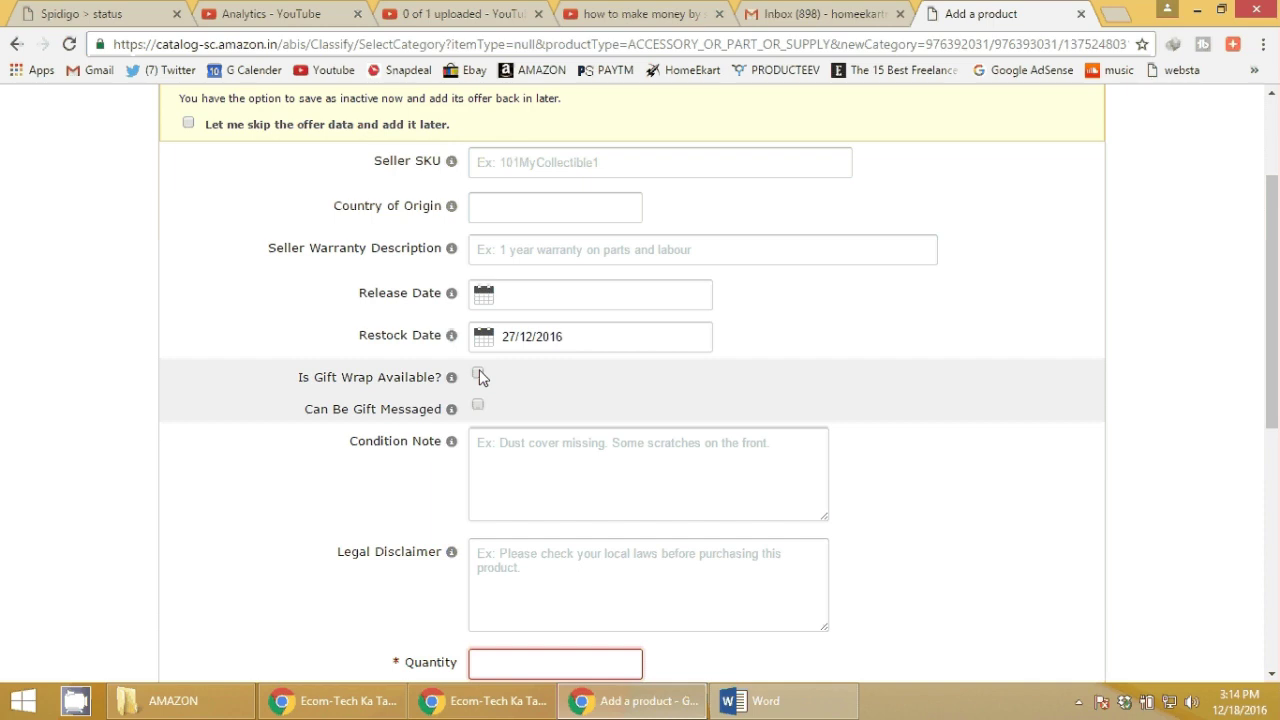
# Examine the gift wrap and gift message options and the Condition Note field.
pyautogui.click(479, 374)
pyautogui.click(478, 408)
pyautogui.scroll(-1, 865, 359)
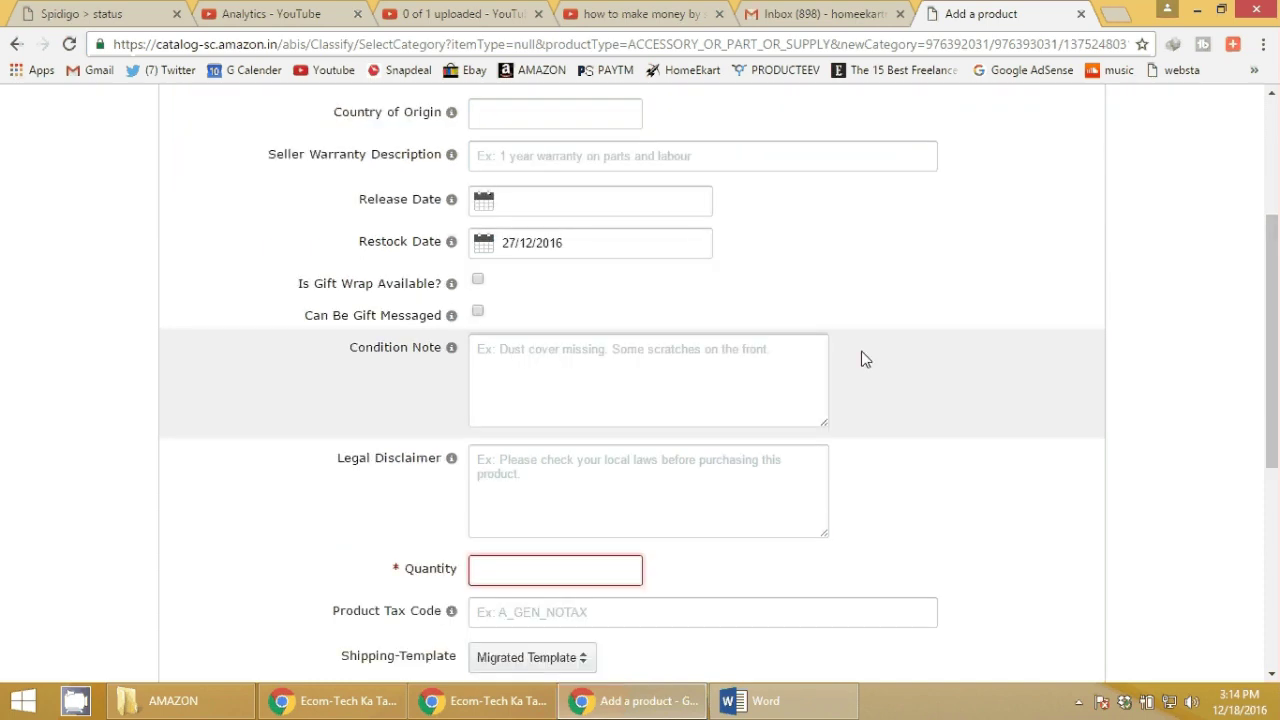
pyautogui.click(579, 381)
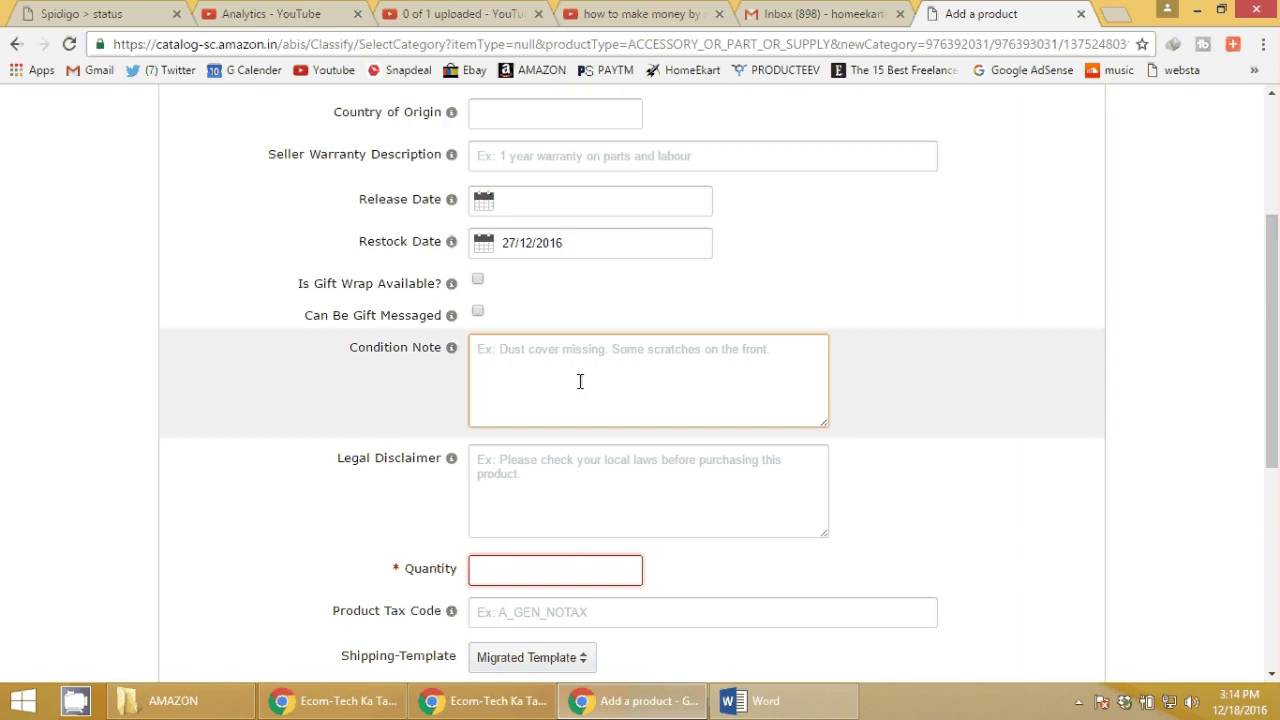
# Open amazon.in in a new browser tab, search for "mobile phones" and browse the results.
pyautogui.click(1116, 13)
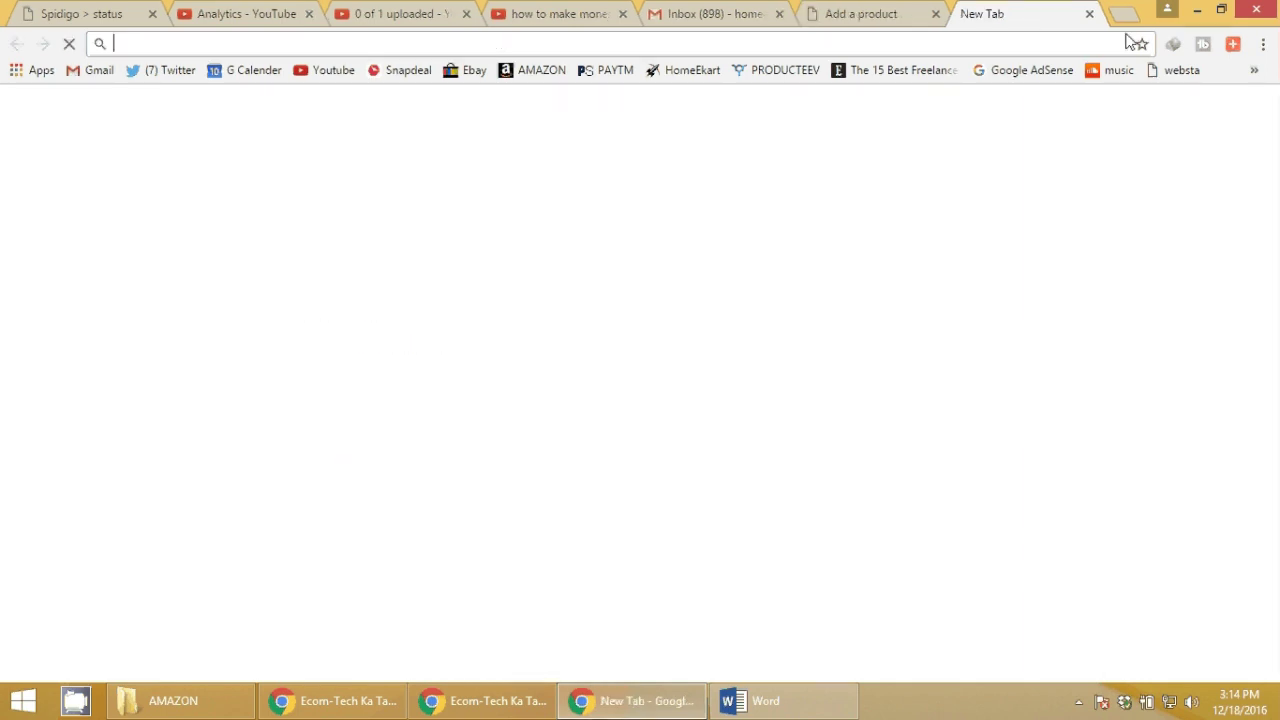
pyautogui.write('ama')
pyautogui.press('Return')
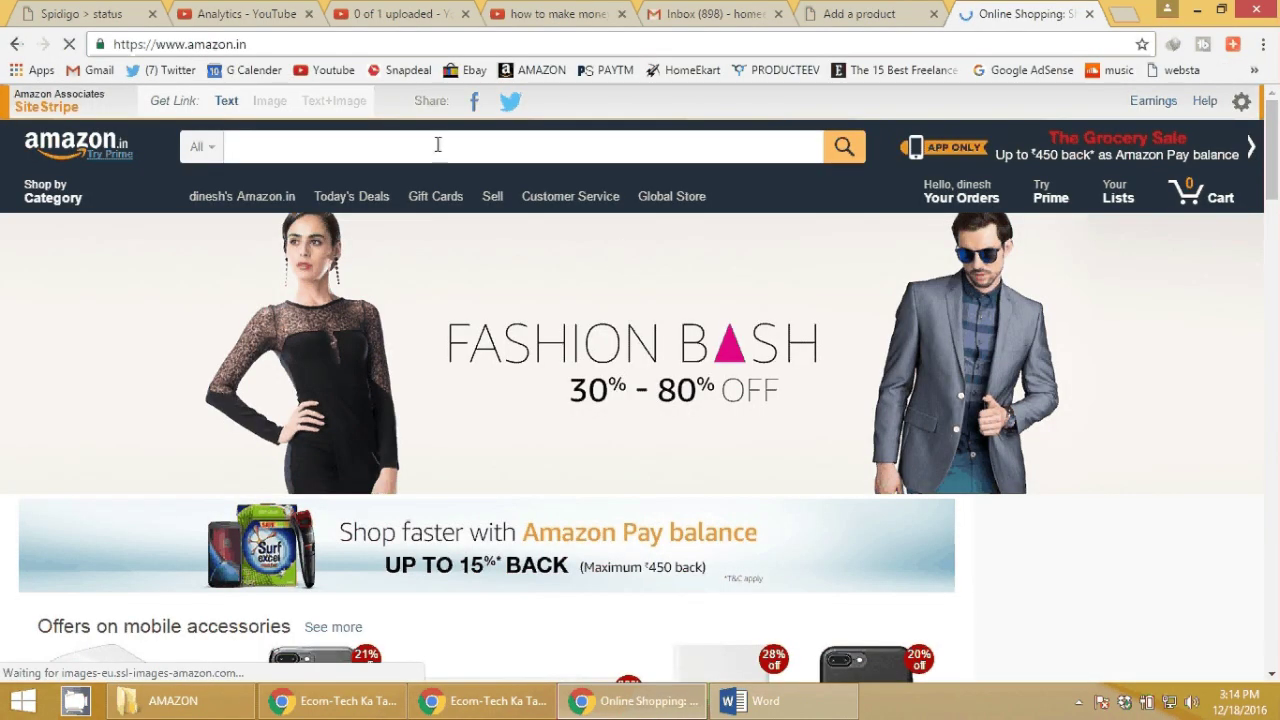
pyautogui.write('mo')
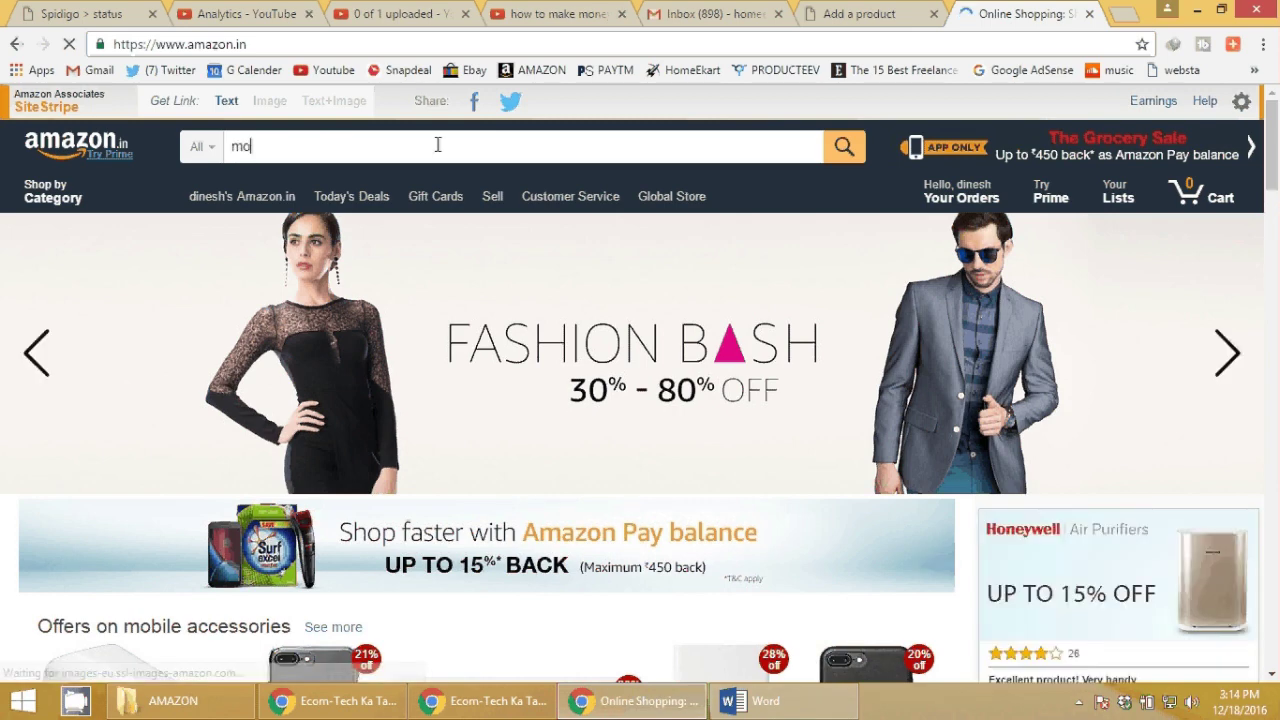
pyautogui.write('bile ph')
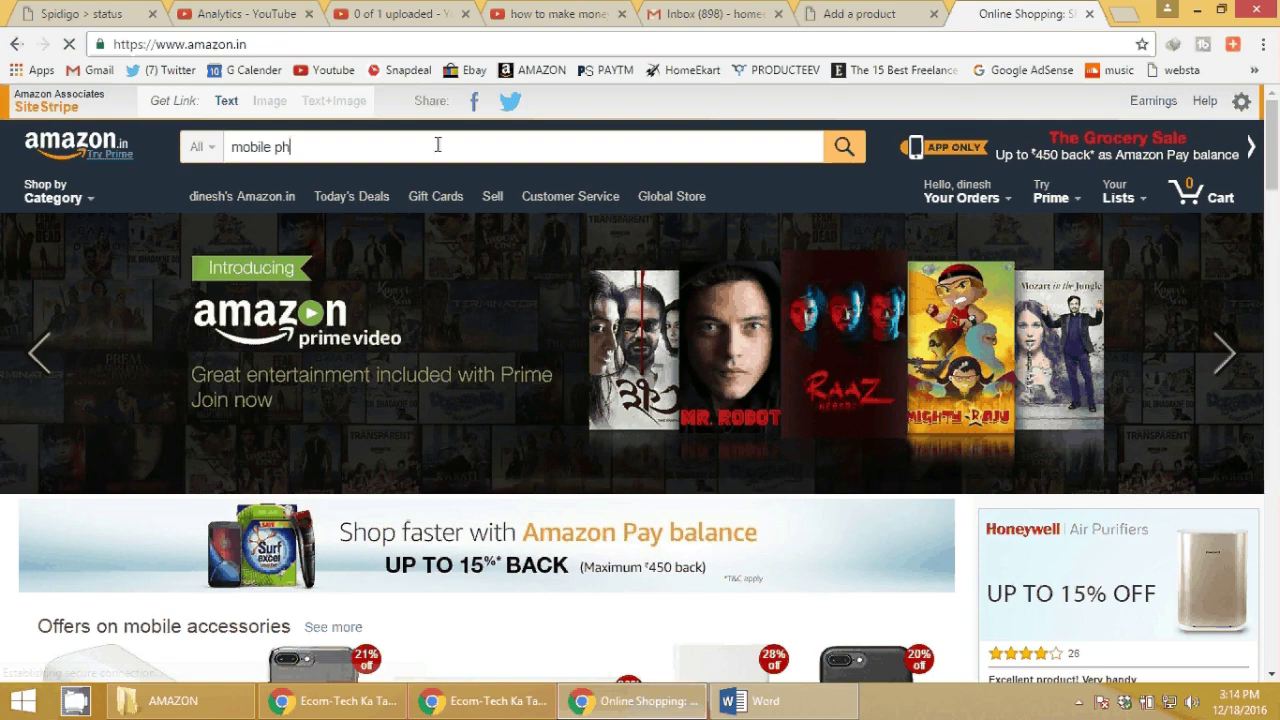
pyautogui.scroll(-5, 684, 429)
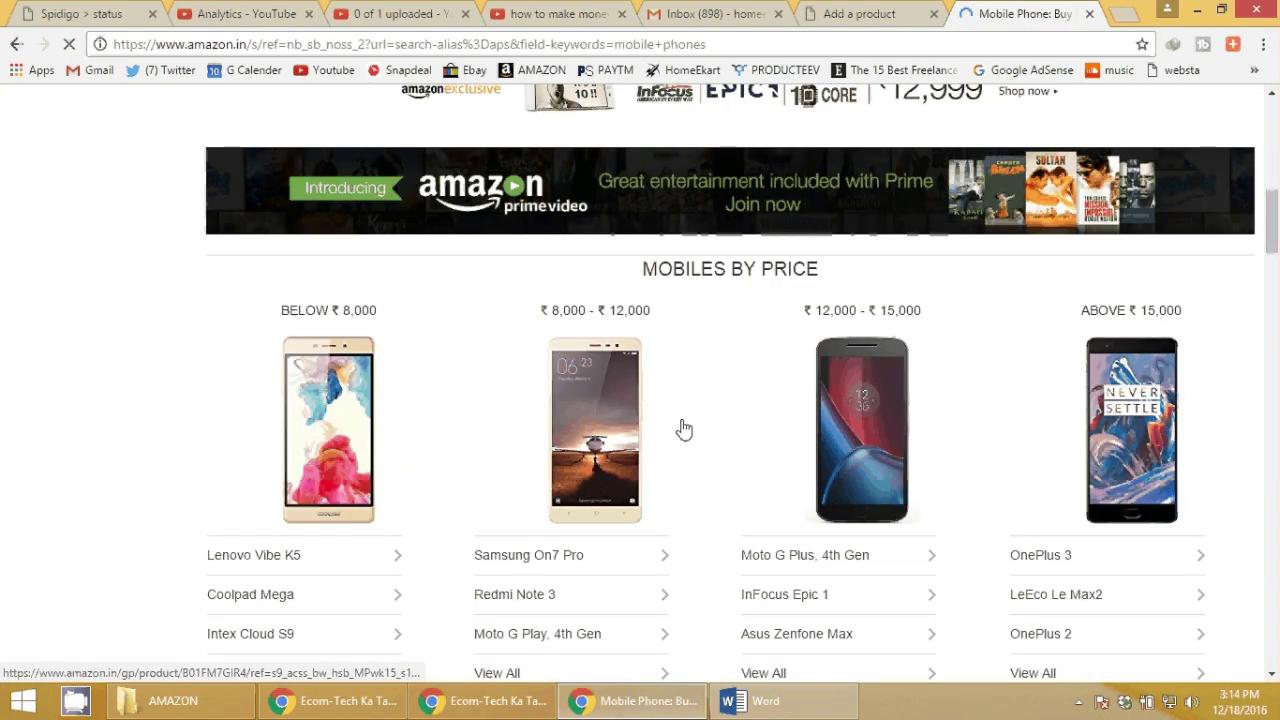
# Open the offers list for the Veerobot screwdriver tool set and highlight the Tools Centre offer's condition note.
pyautogui.scroll(-2, 684, 429)
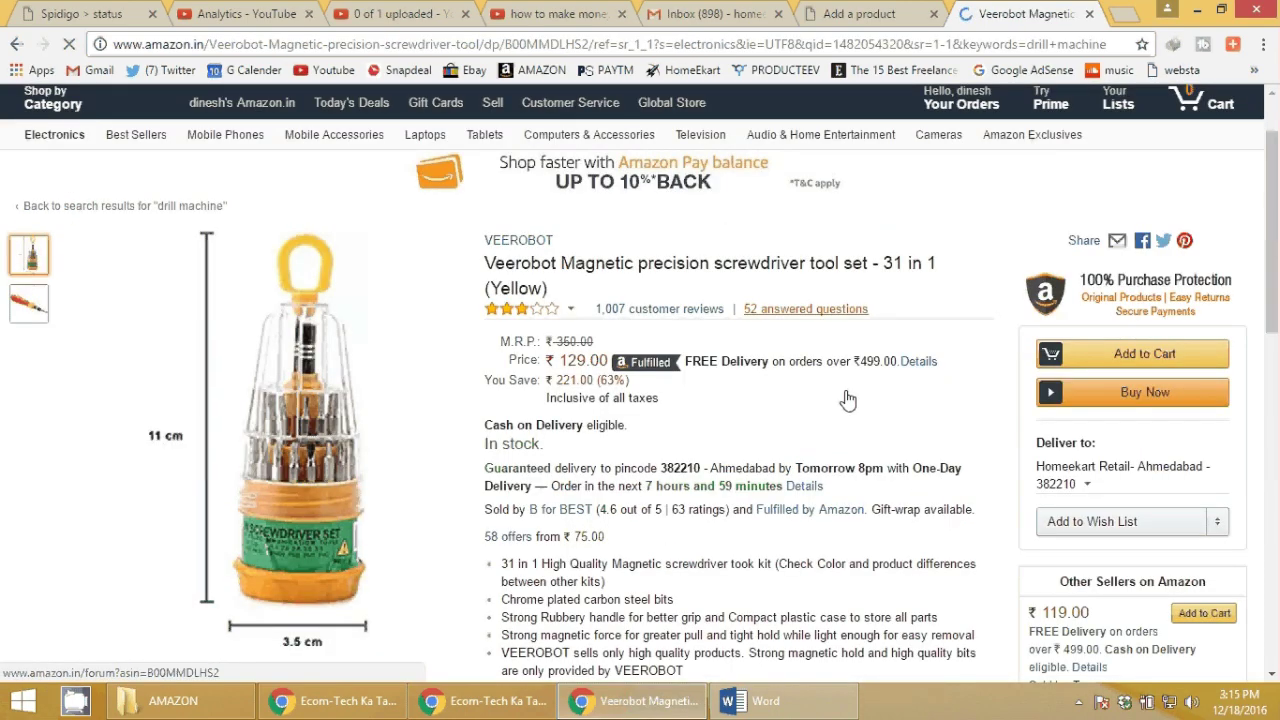
pyautogui.scroll(-1, 510, 450)
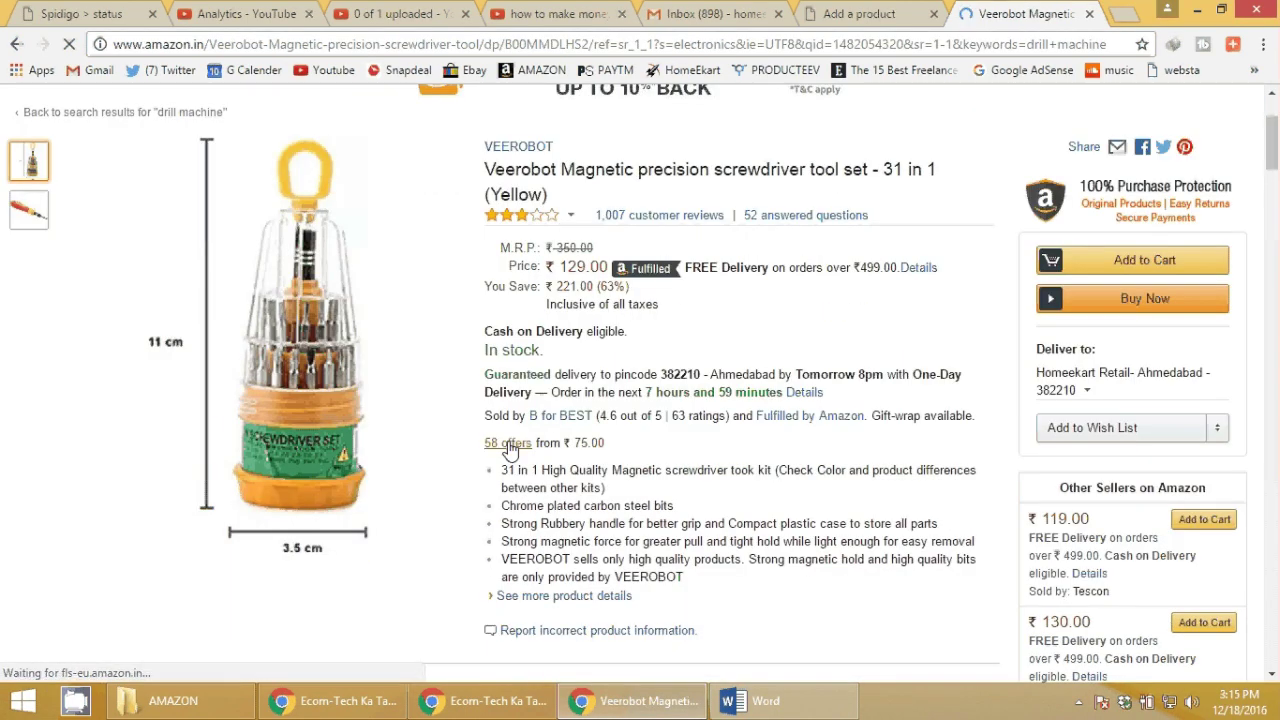
pyautogui.click(509, 444)
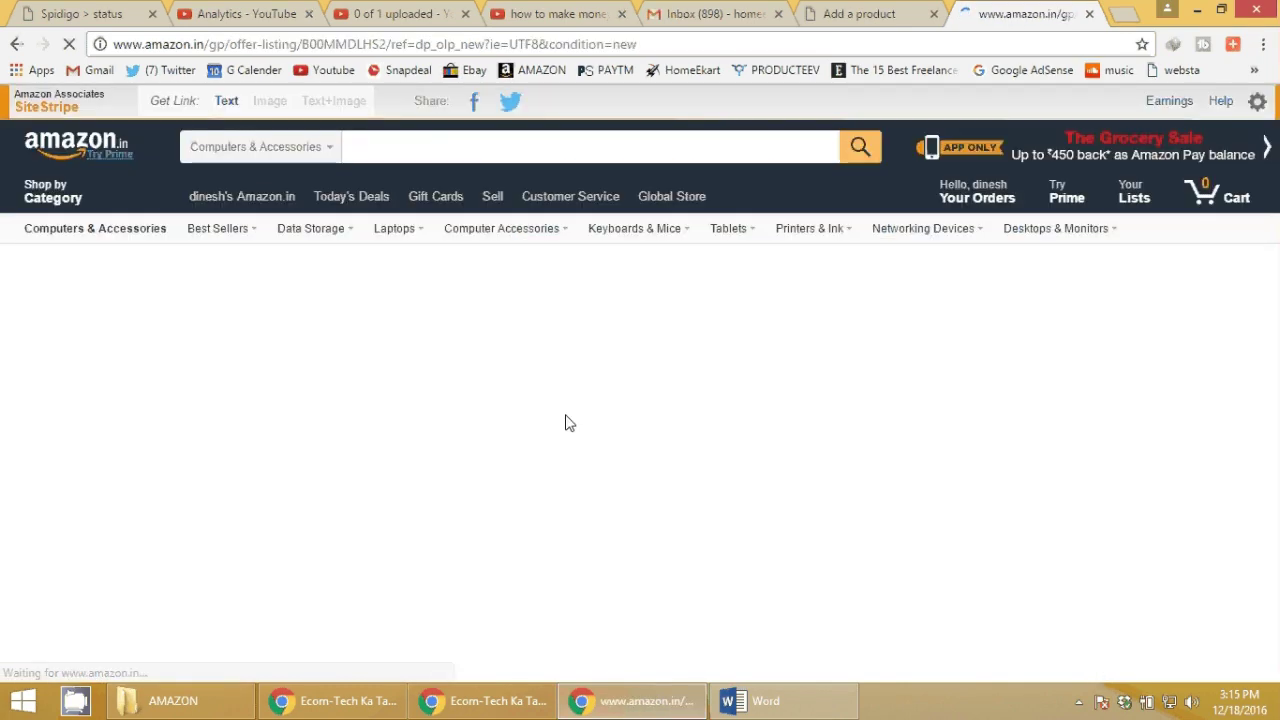
pyautogui.scroll(-3, 535, 411)
pyautogui.scroll(-2, 535, 411)
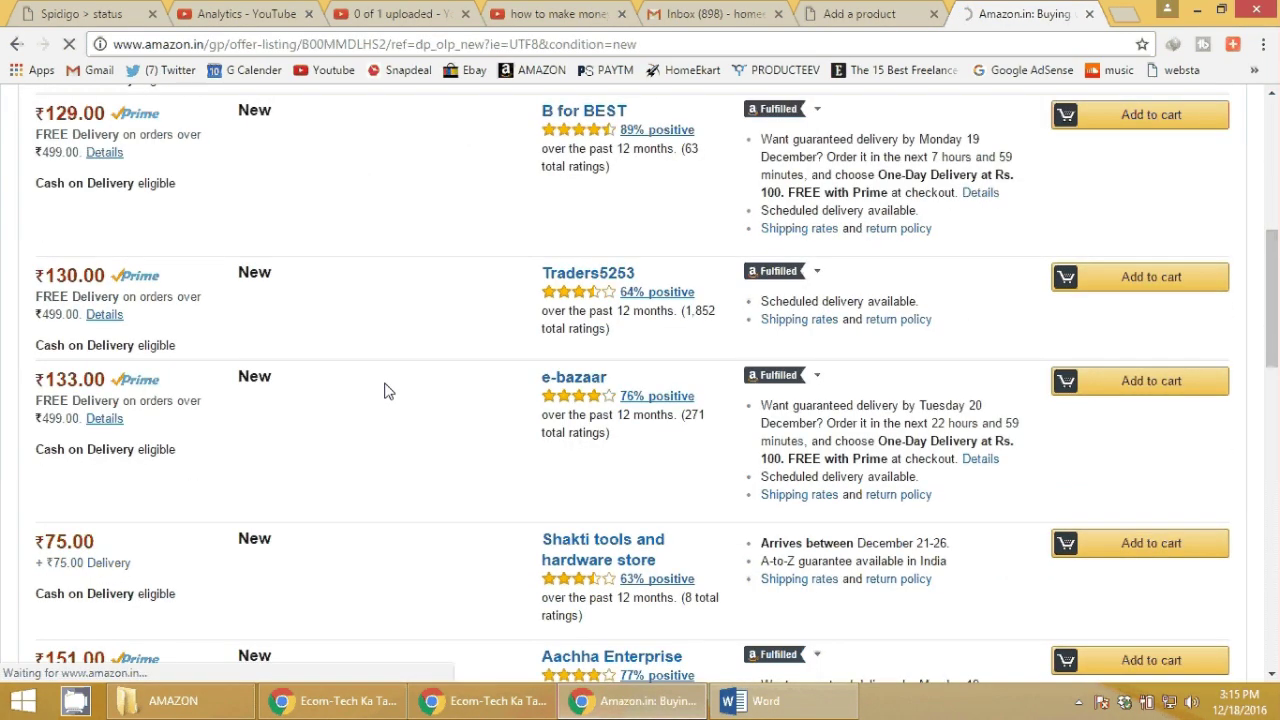
pyautogui.scroll(-5, 388, 391)
pyautogui.moveTo(296, 379); pyautogui.dragTo(240, 385)
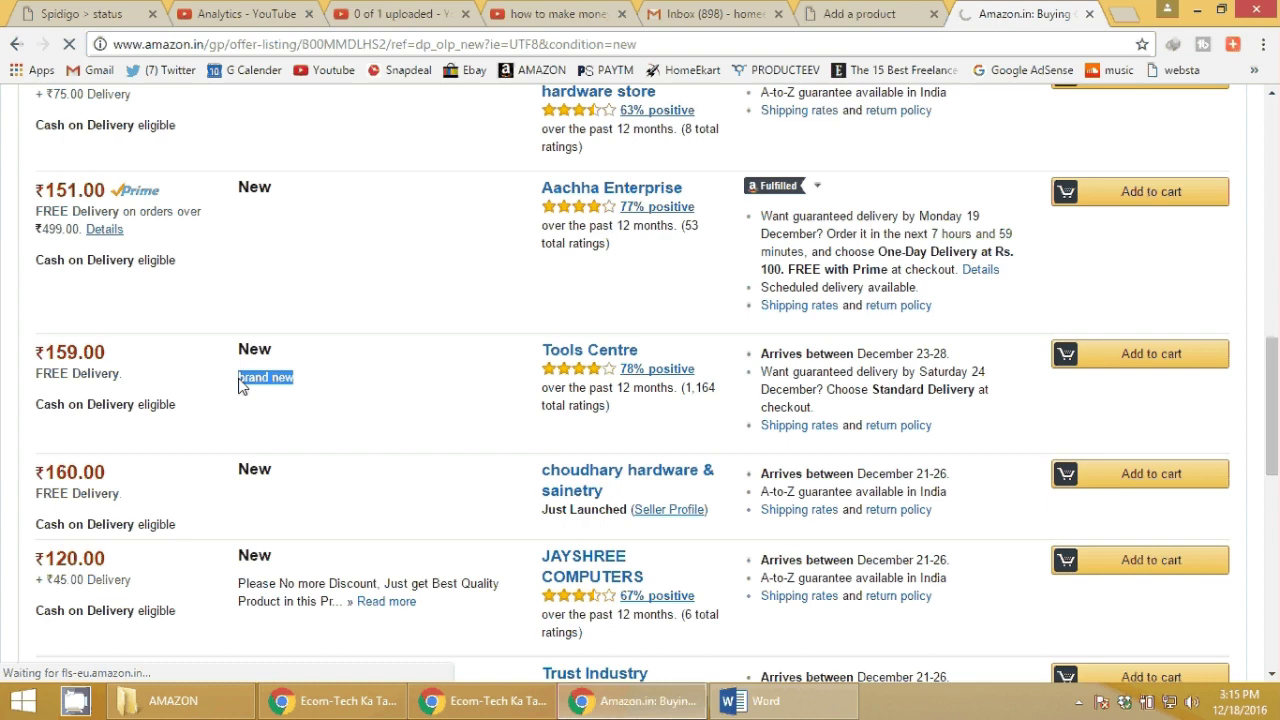
# Check the listing form's Condition Note field, return to the offers, and expand and highlight the JAYSHREE COMPUTERS condition note.
pyautogui.click(805, 10)
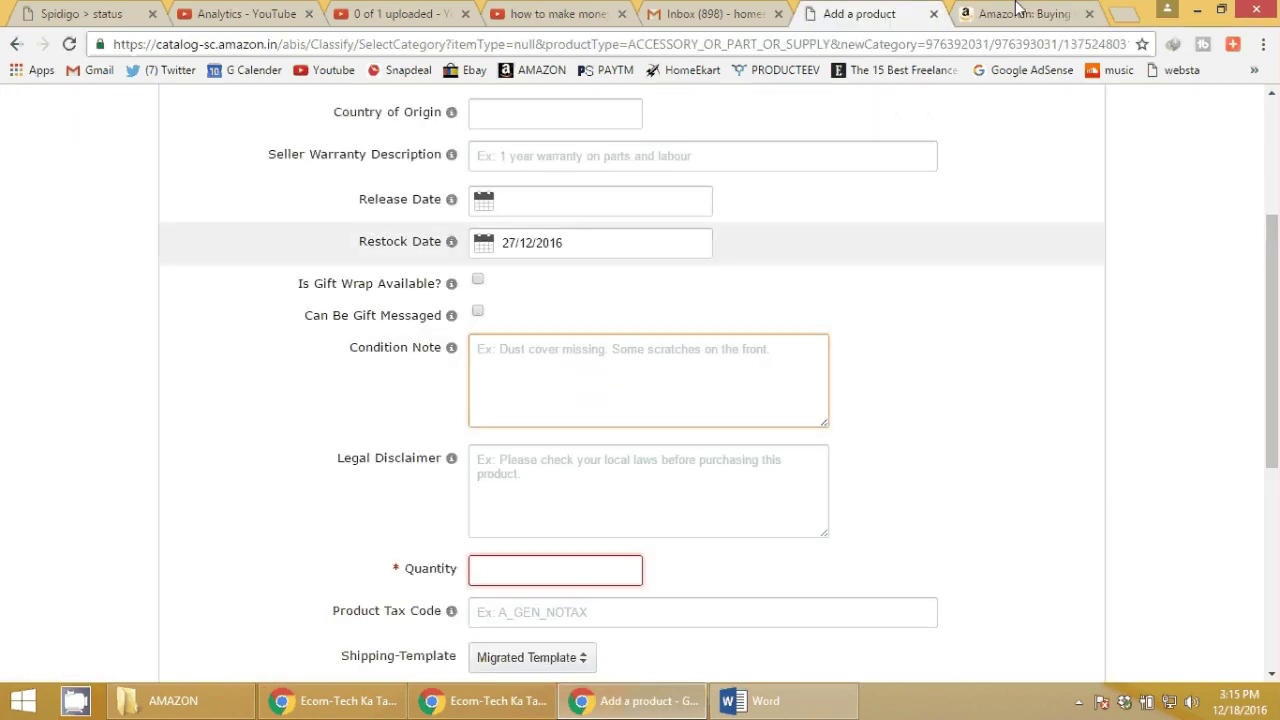
pyautogui.click(1017, 10)
pyautogui.scroll(-1, 281, 510)
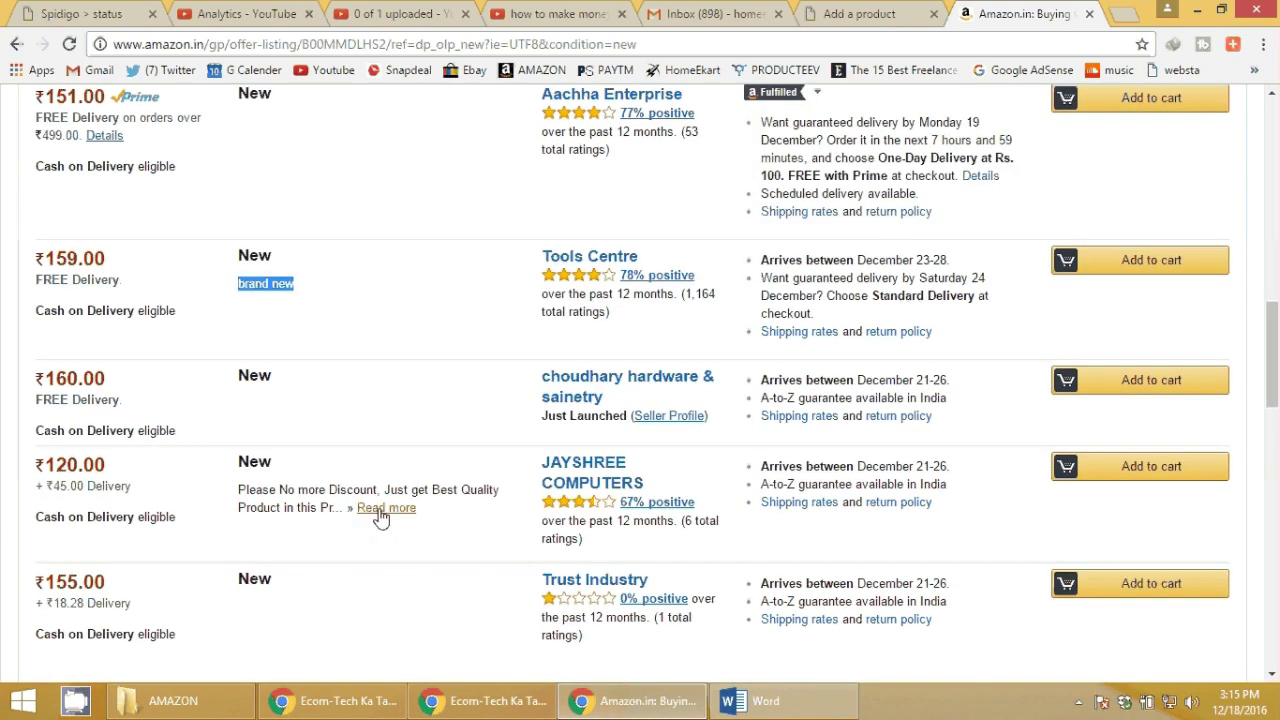
pyautogui.click(385, 508)
pyautogui.moveTo(423, 562); pyautogui.dragTo(268, 507)
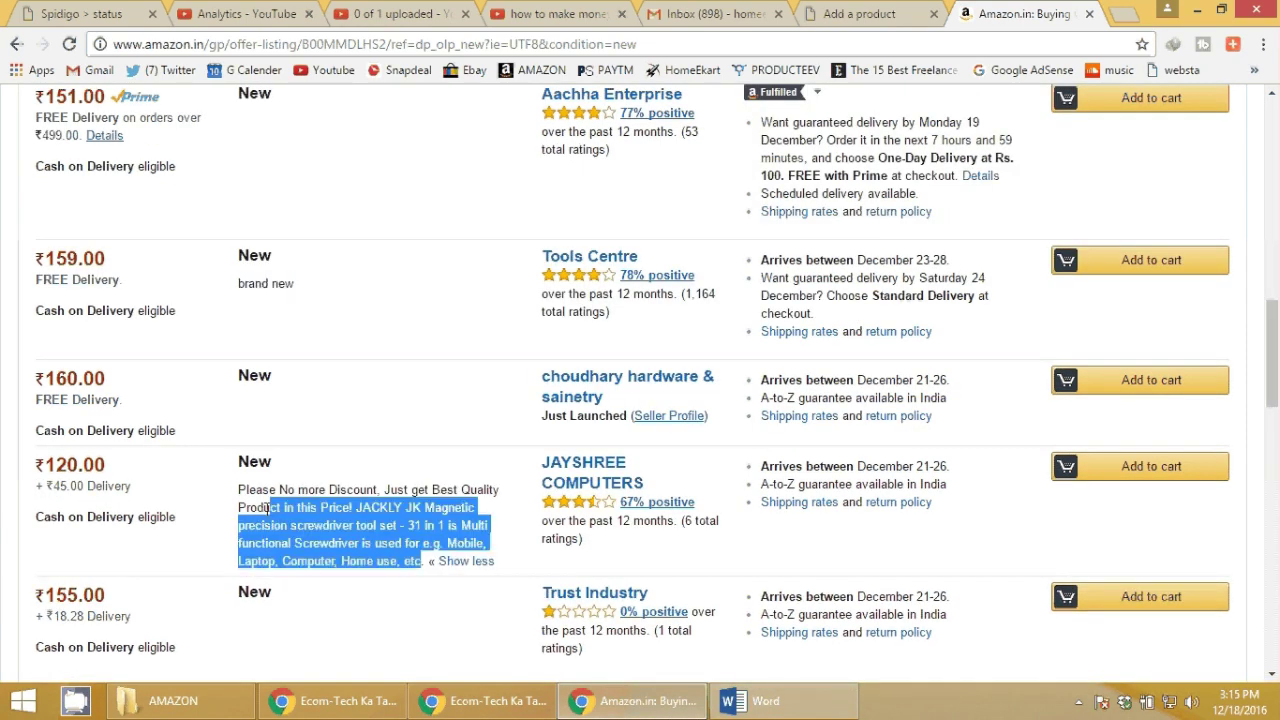
# Review the sellers' offers for the screwdriver set, comparing those with and without a condition note.
pyautogui.scroll(2, 375, 467)
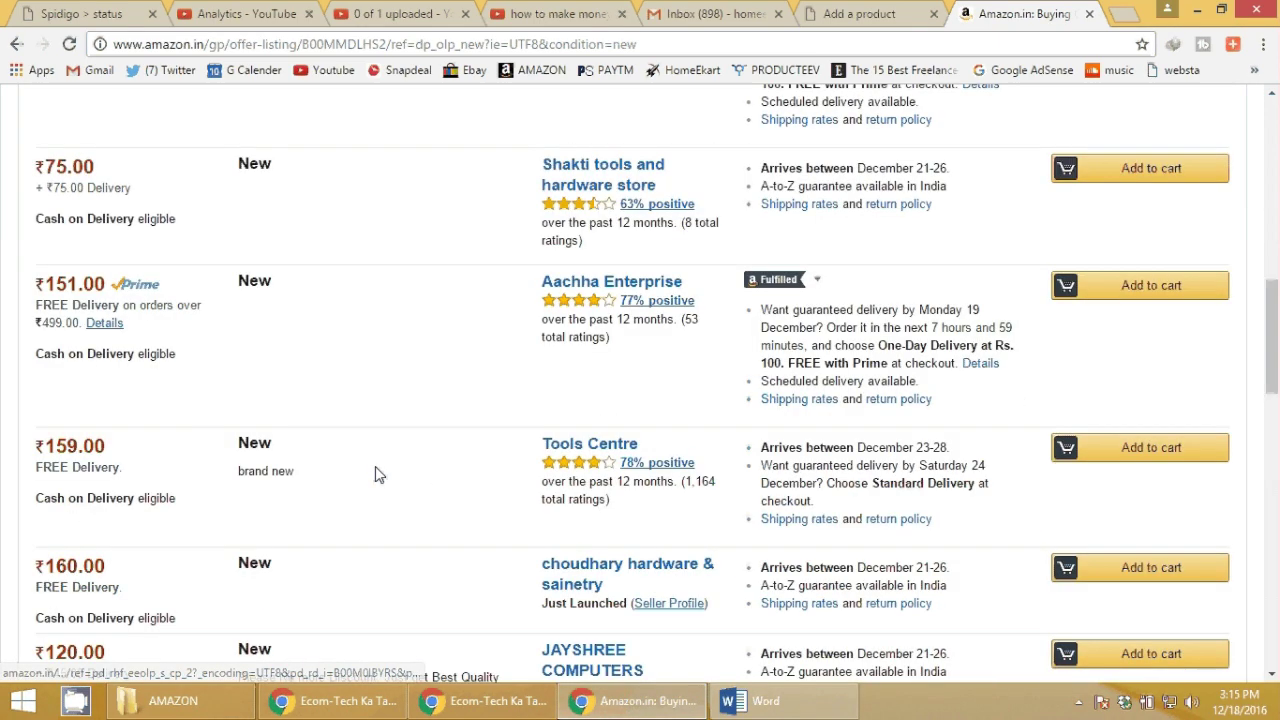
pyautogui.scroll(10, 450, 445)
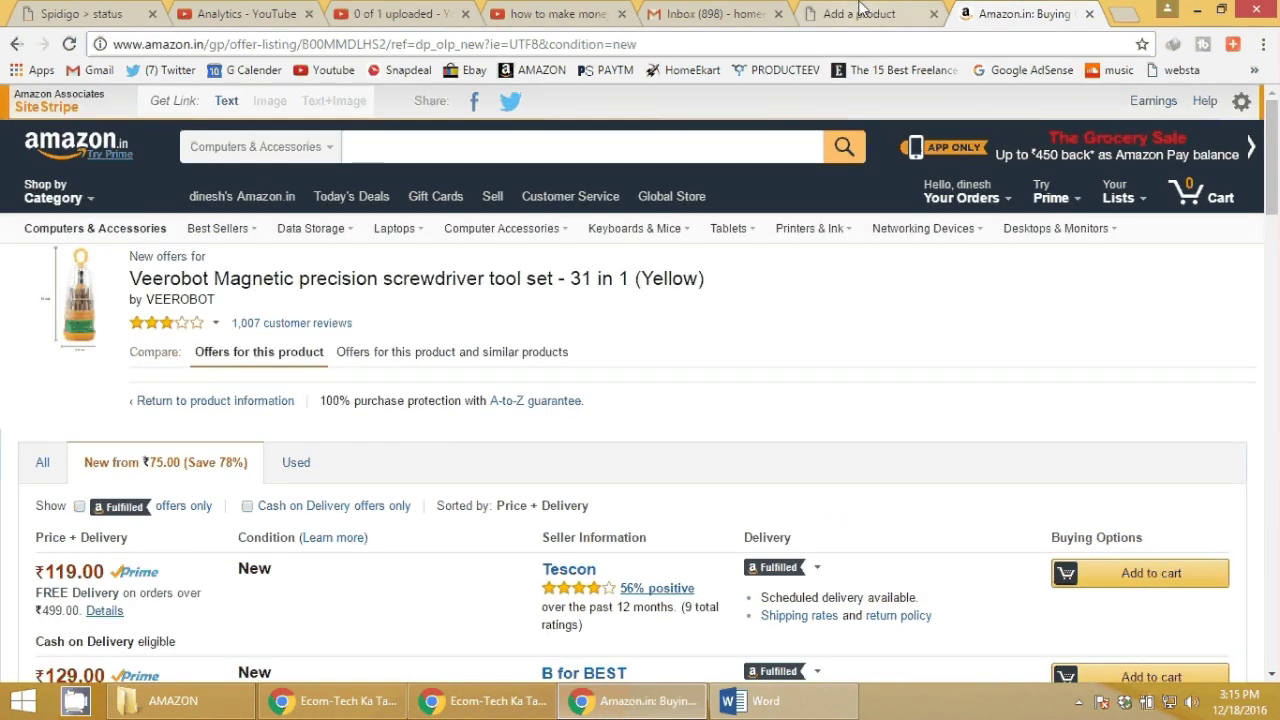
pyautogui.scroll(-5, 466, 480)
pyautogui.scroll(-5, 466, 480)
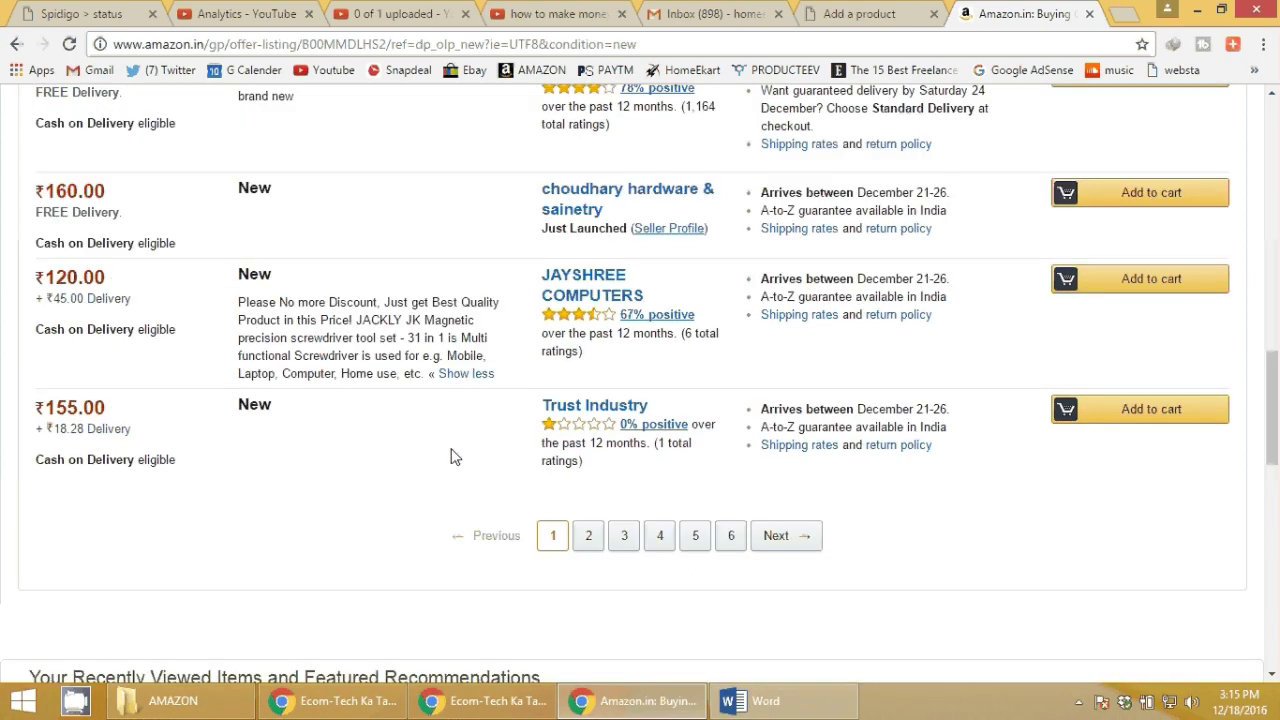
pyautogui.moveTo(425, 373); pyautogui.dragTo(239, 303)
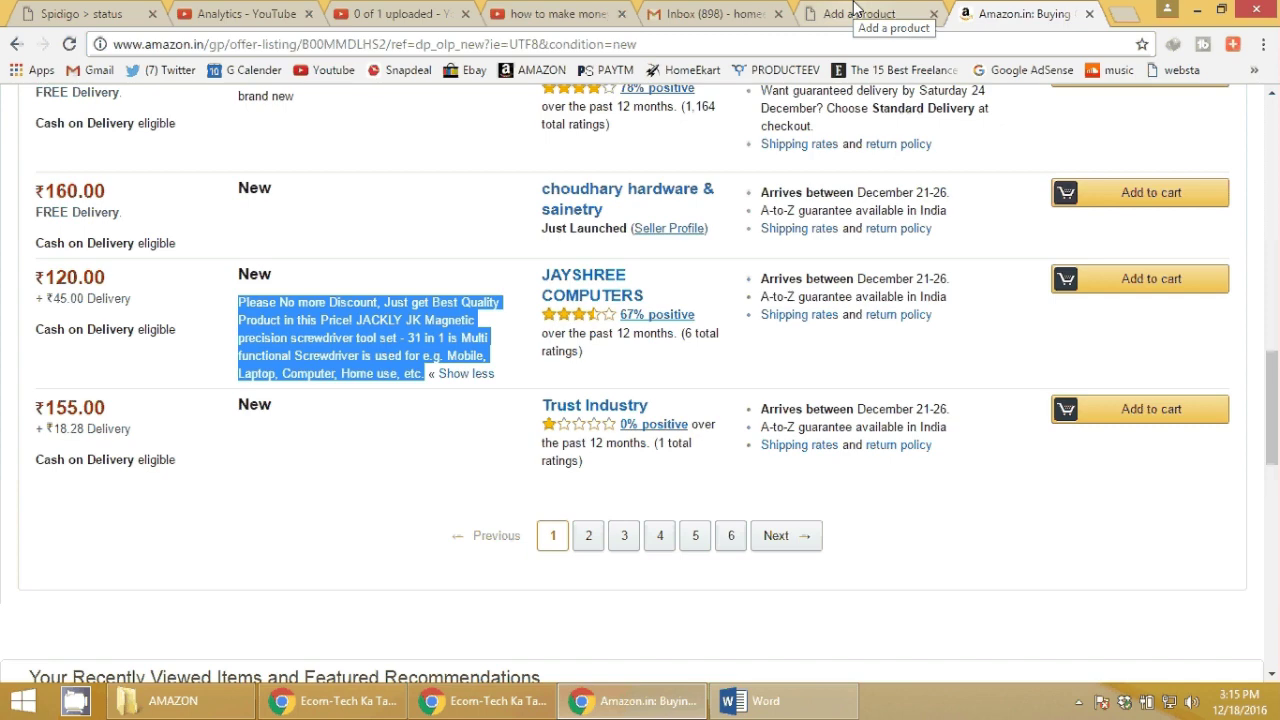
pyautogui.scroll(15, 449, 286)
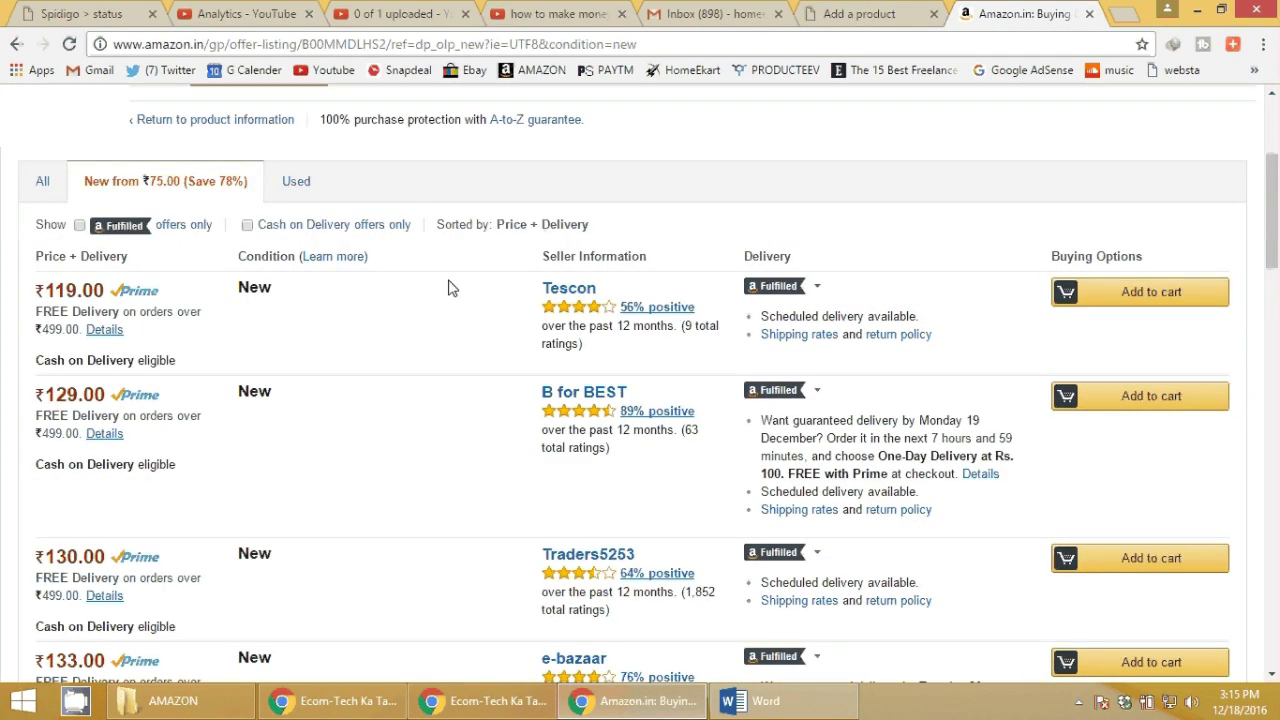
pyautogui.scroll(-5, 449, 290)
pyautogui.scroll(-2, 449, 292)
pyautogui.click(375, 320)
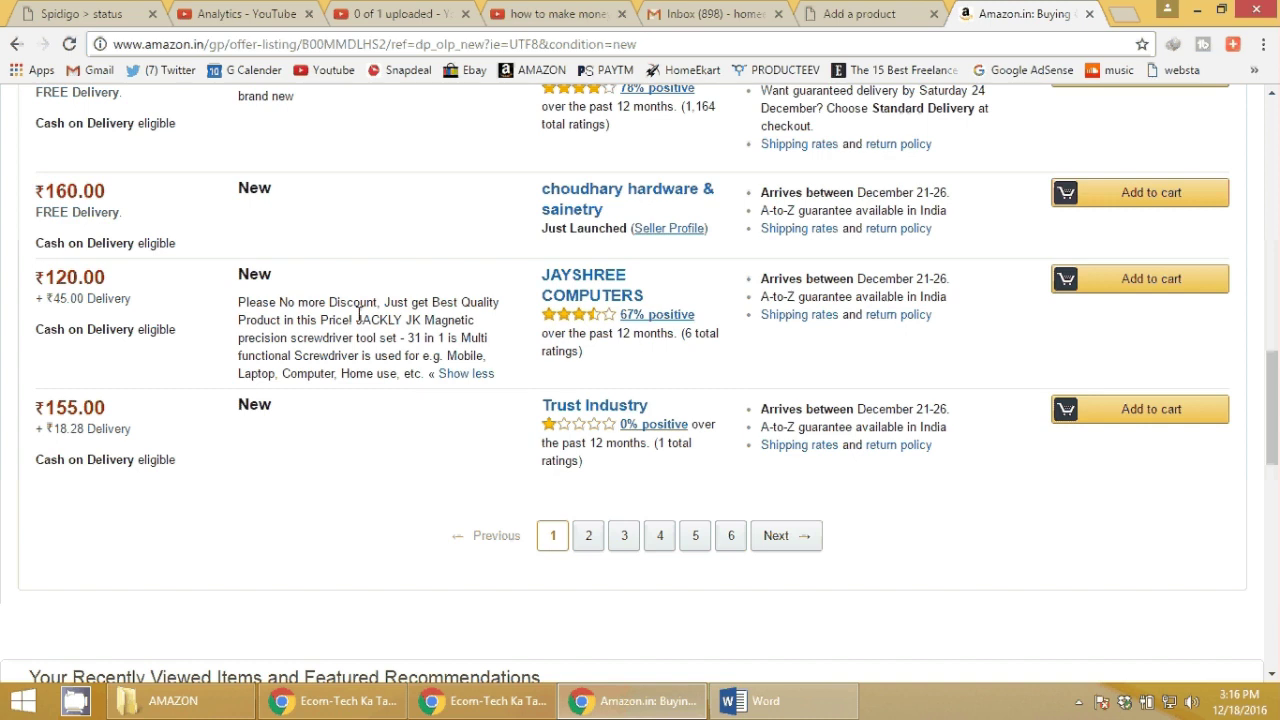
# Return to the Add a product form and examine its Legal Disclaimer and Quantity fields.
pyautogui.click(860, 13)
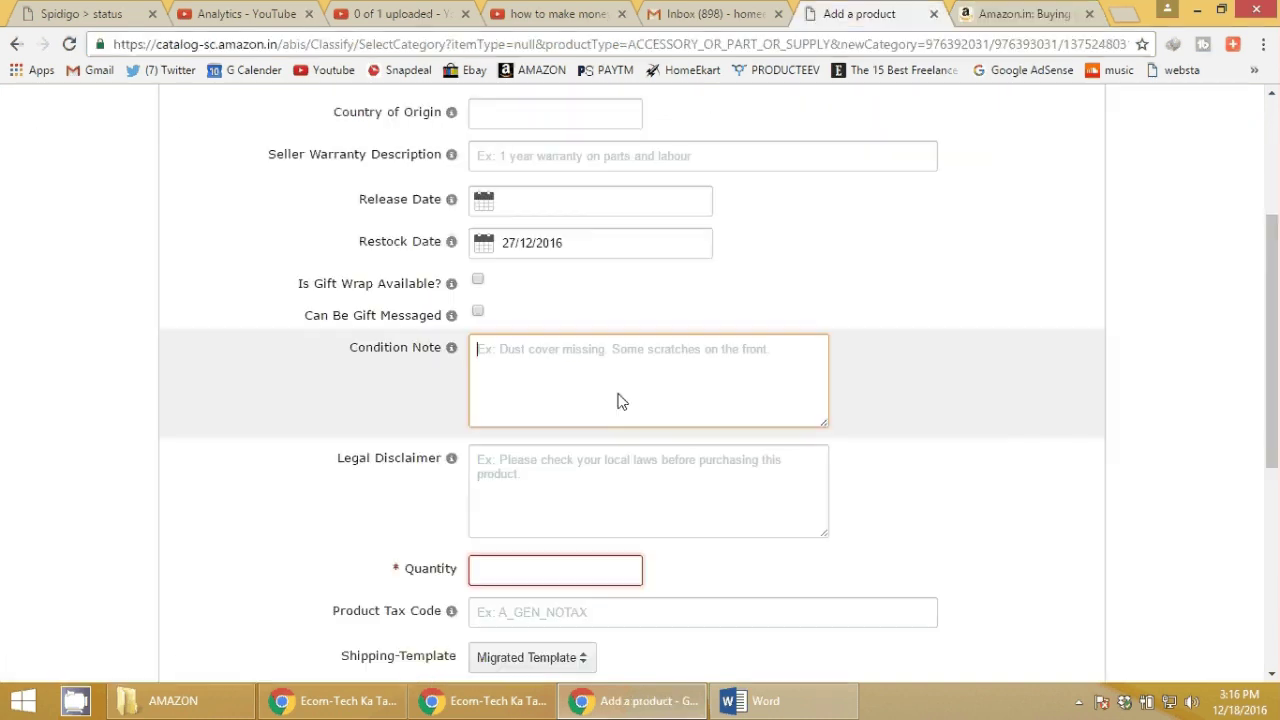
pyautogui.scroll(-1, 617, 401)
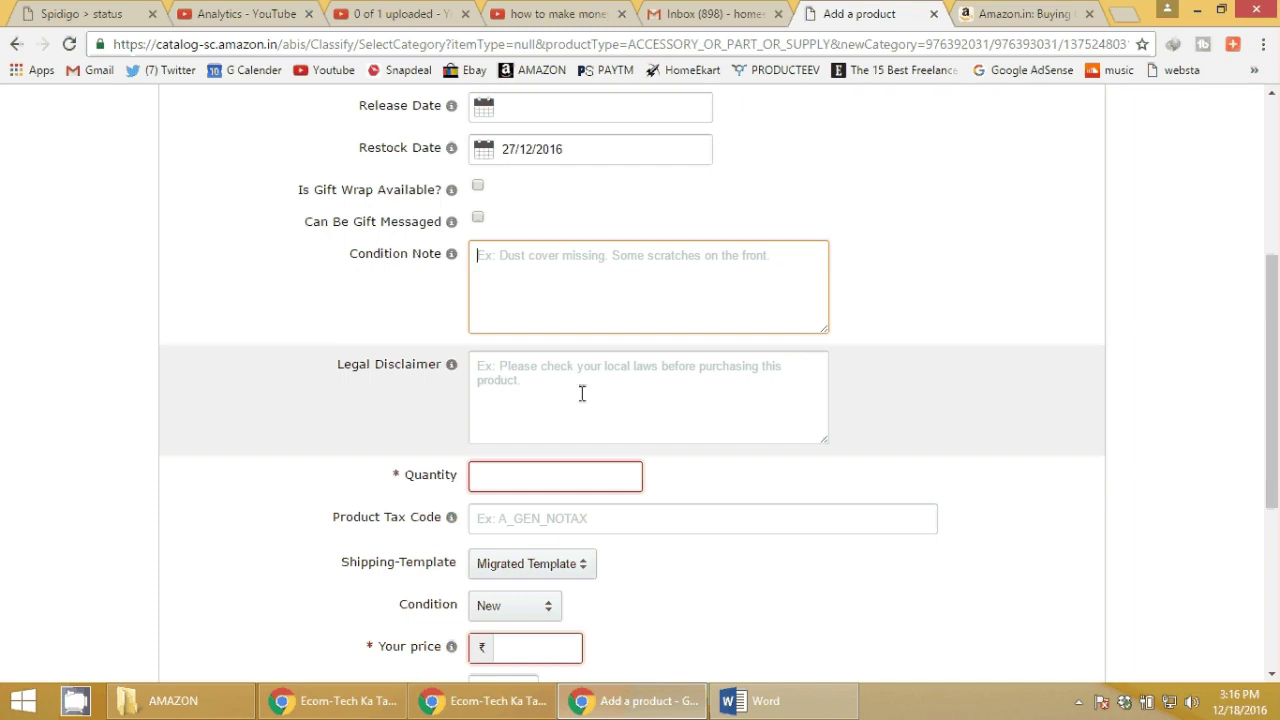
pyautogui.click(583, 393)
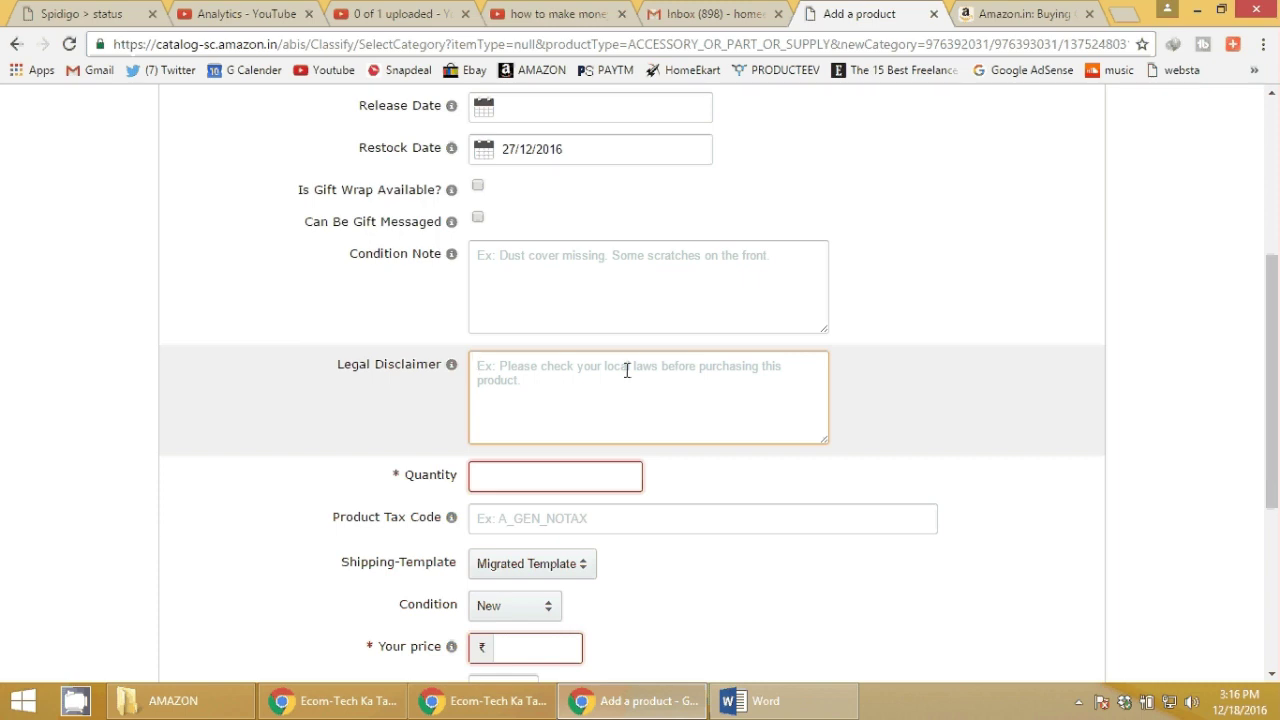
pyautogui.scroll(-1, 640, 362)
pyautogui.scroll(-1, 700, 330)
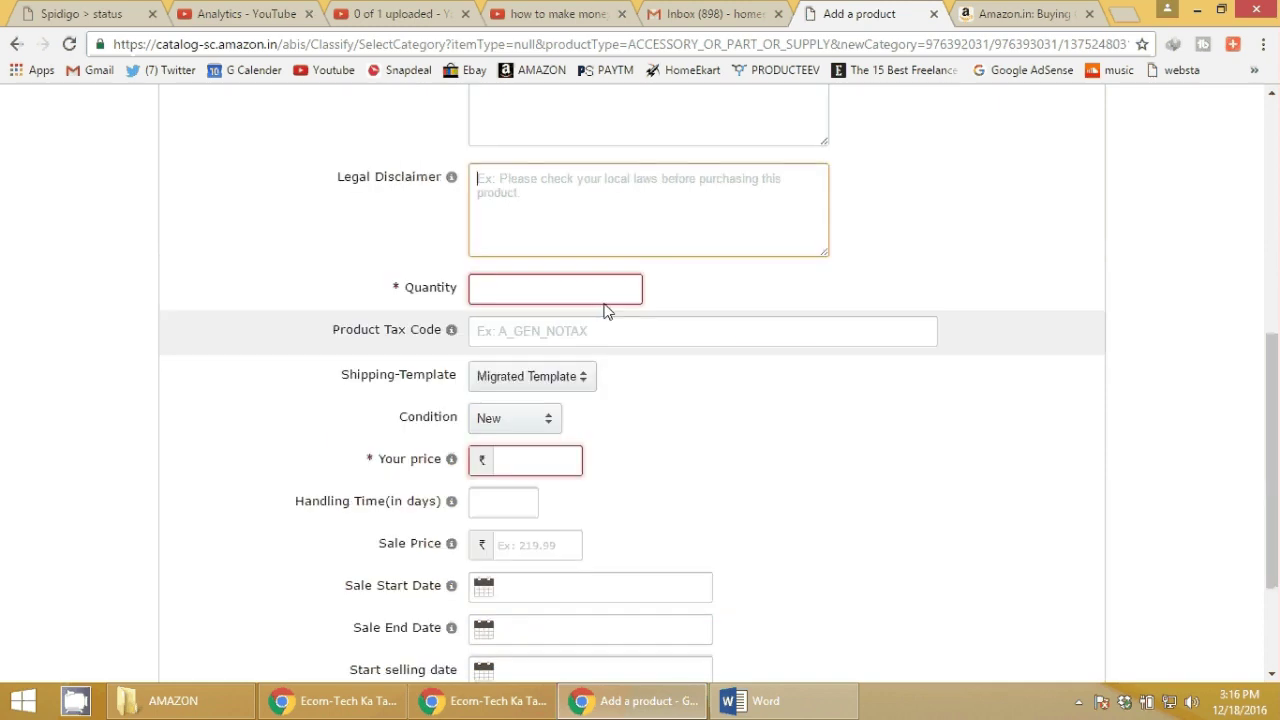
pyautogui.click(562, 300)
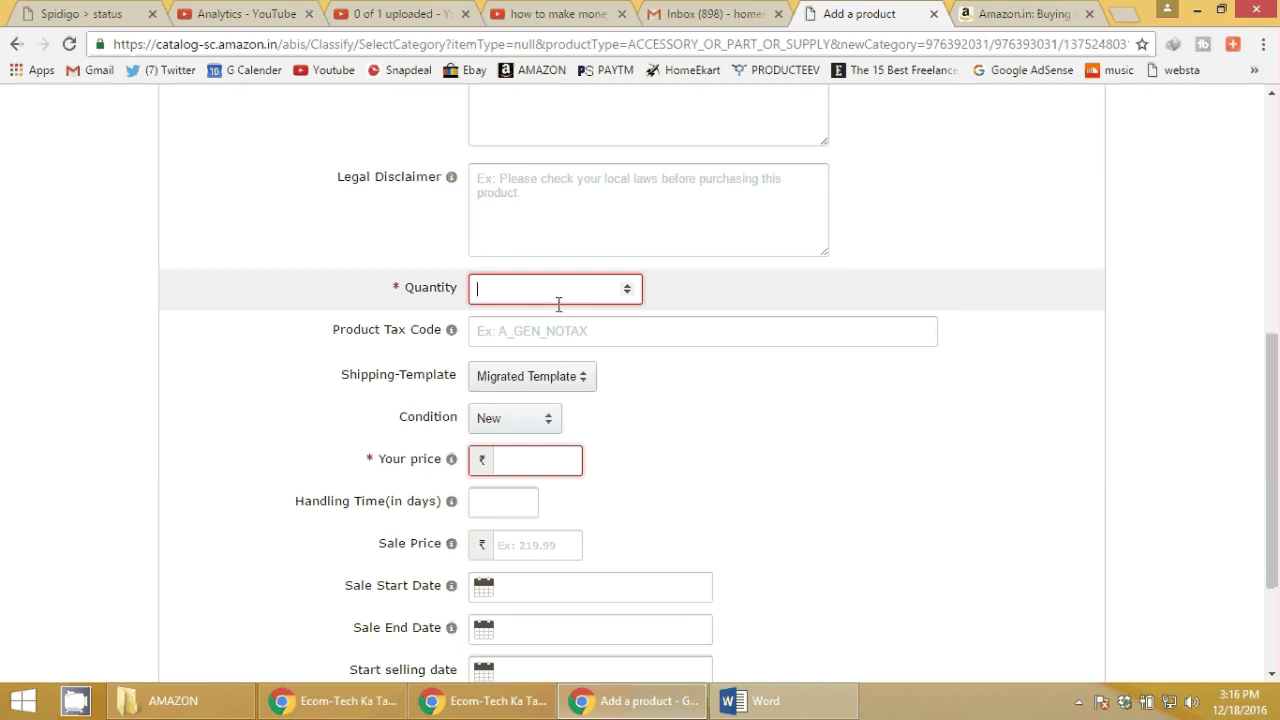
# Browse the available Product Tax Code options and close the list without choosing one.
pyautogui.click(507, 329)
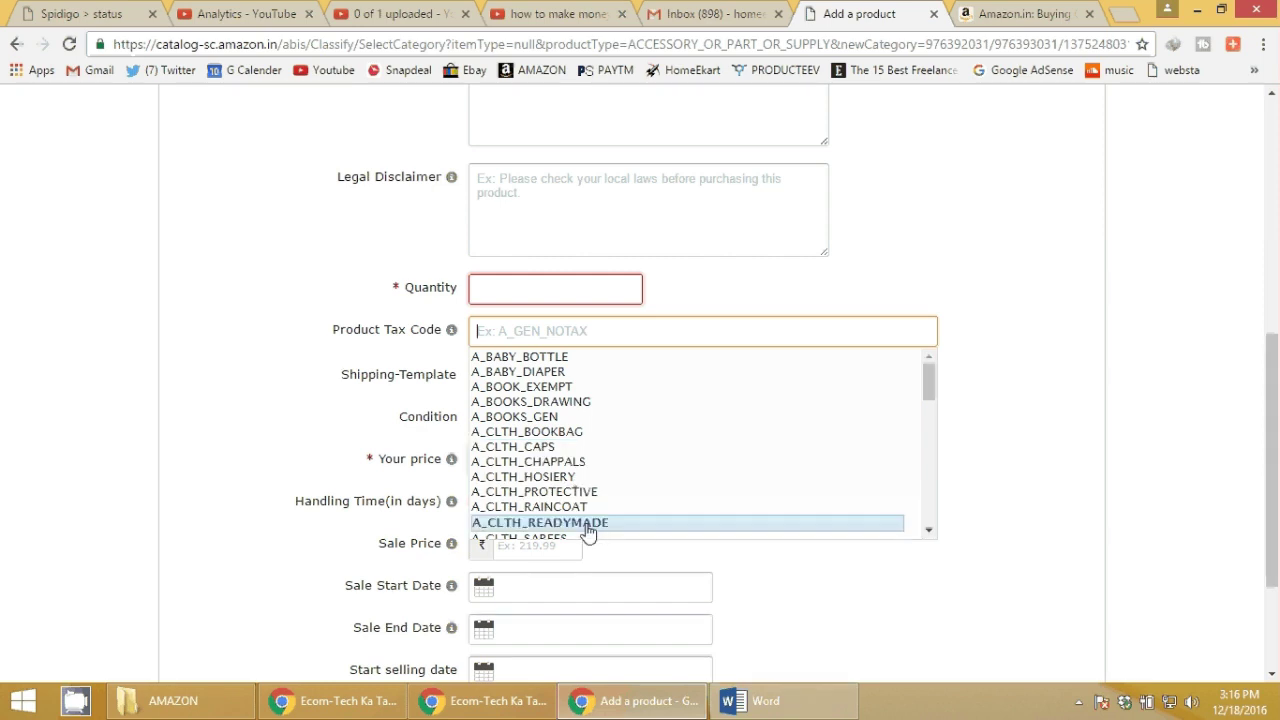
pyautogui.scroll(-2, 565, 460)
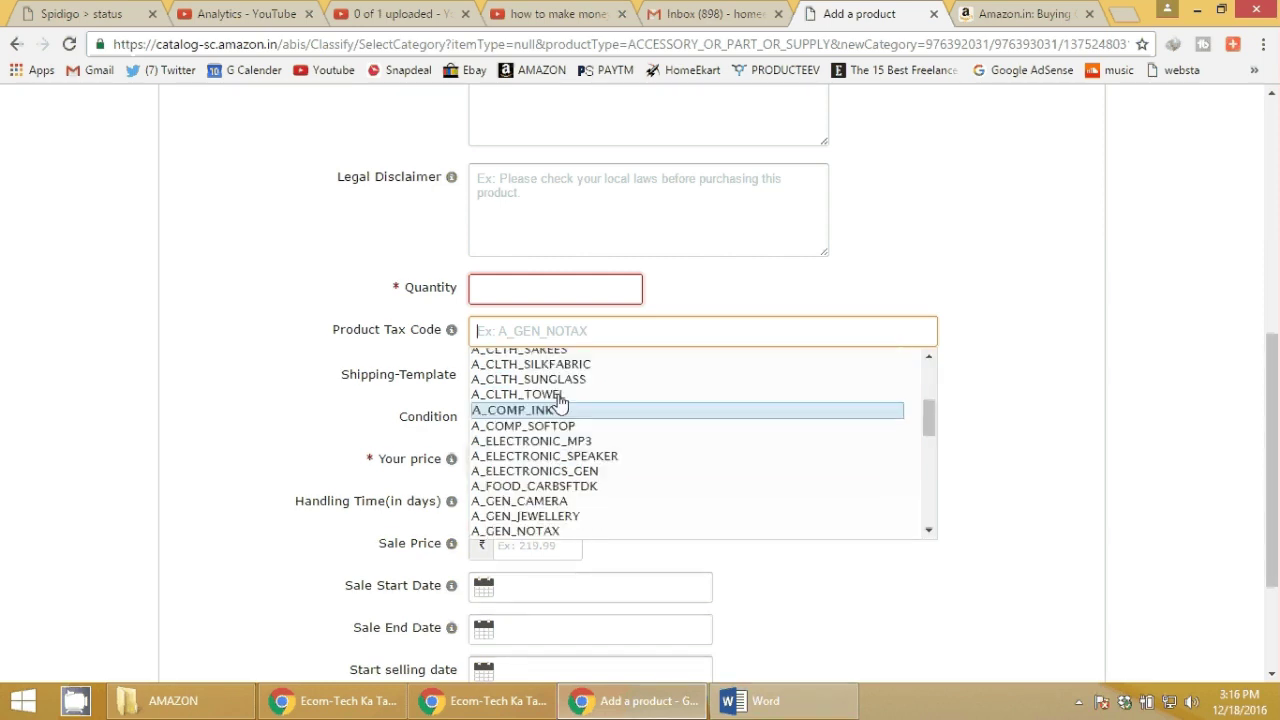
pyautogui.scroll(1, 562, 385)
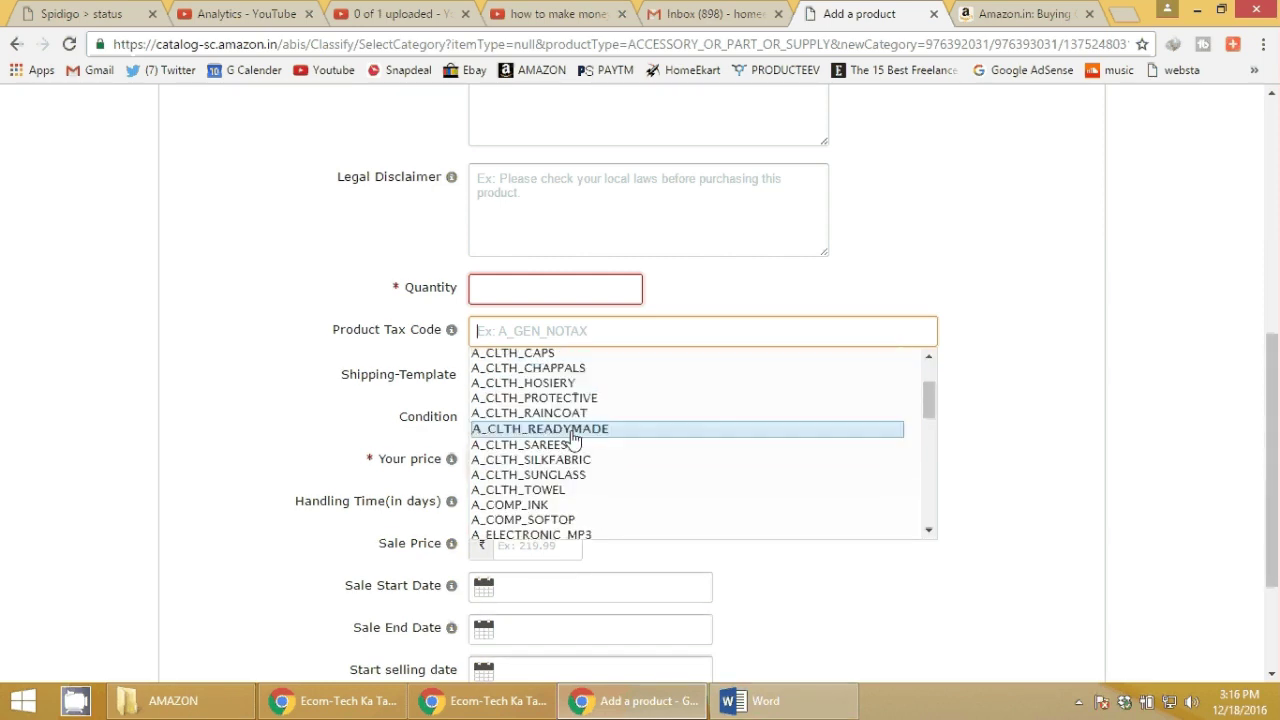
pyautogui.scroll(-5, 575, 440)
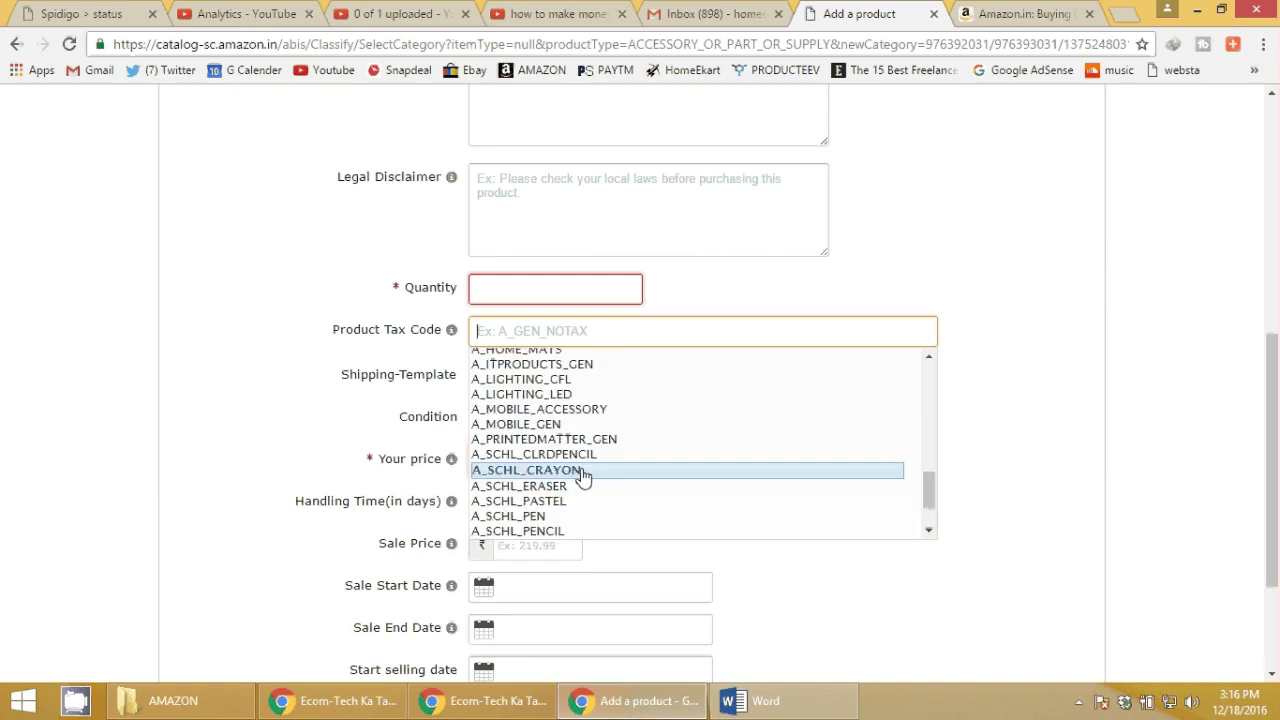
pyautogui.scroll(-3, 580, 476)
pyautogui.scroll(3, 577, 470)
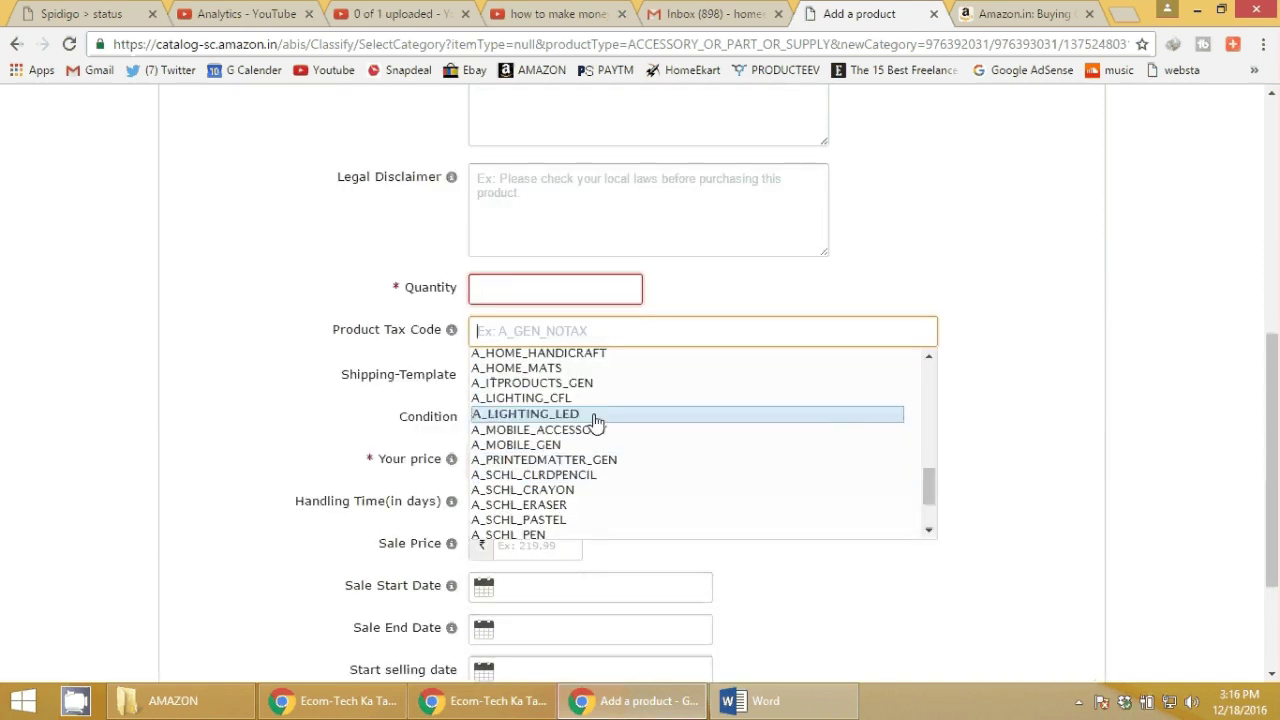
pyautogui.click(277, 376)
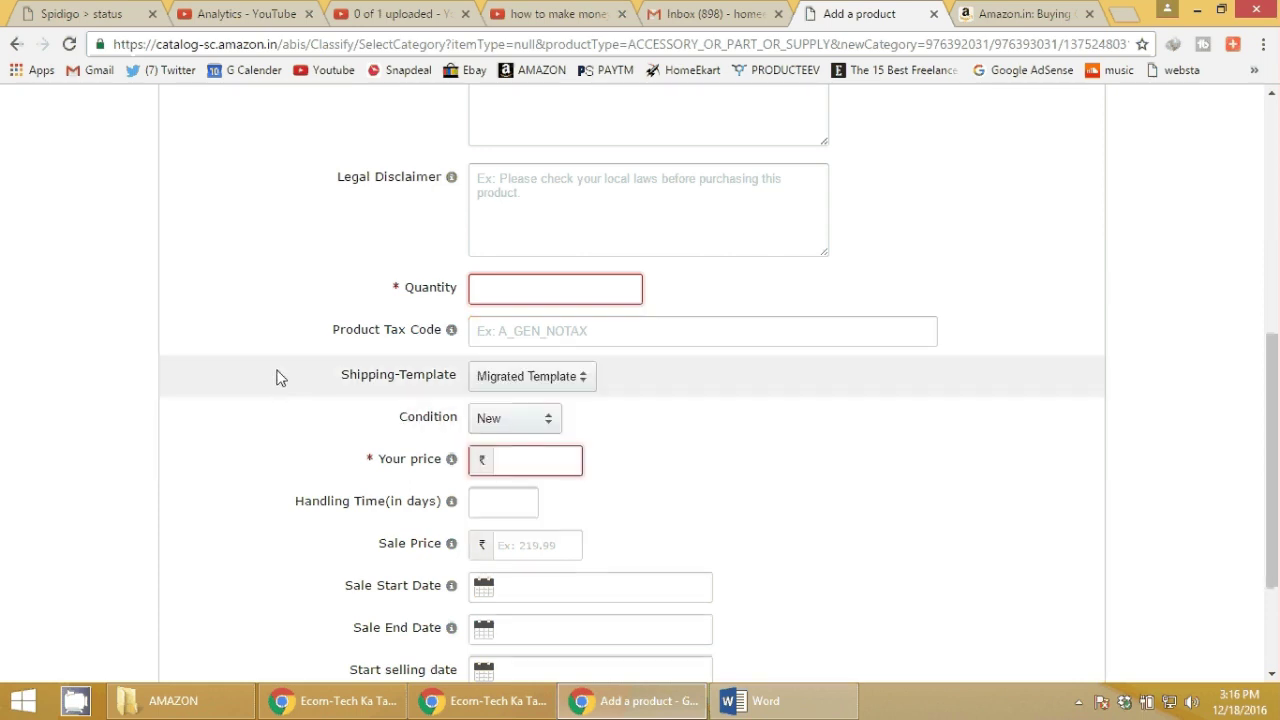
# Check the available Shipping-Template options, keeping Migrated Template.
pyautogui.click(533, 388)
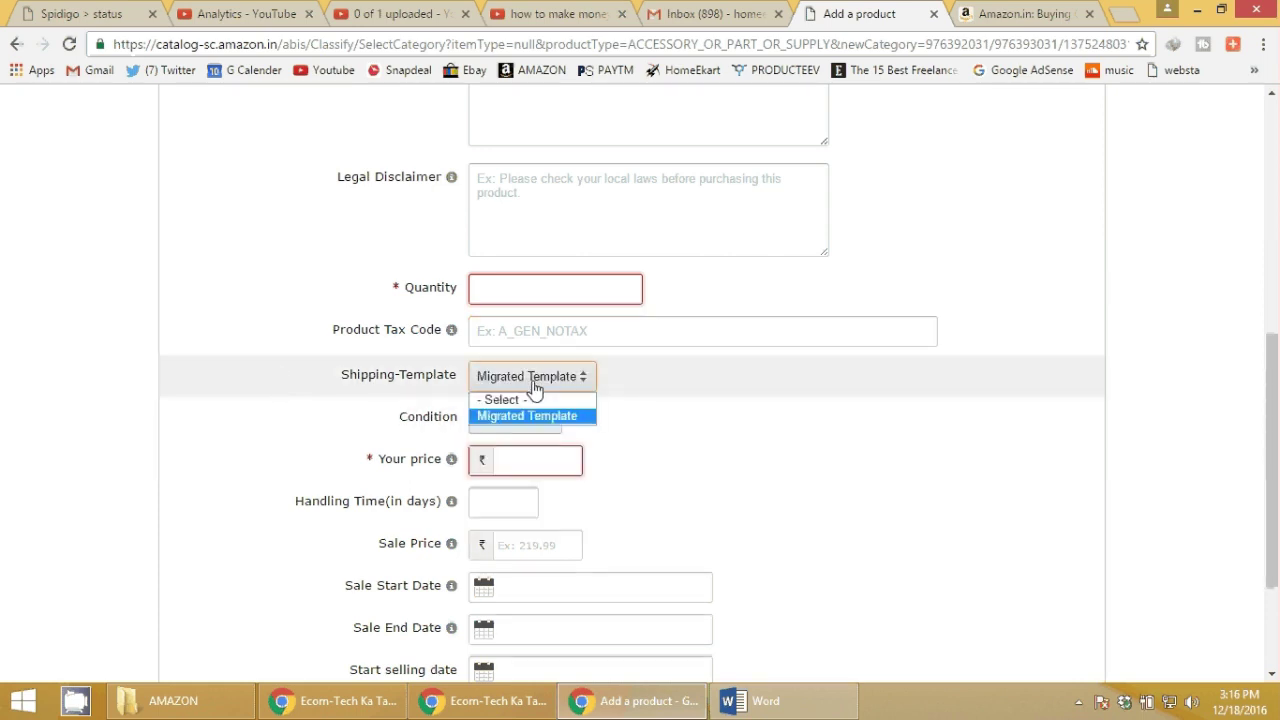
pyautogui.click(535, 388)
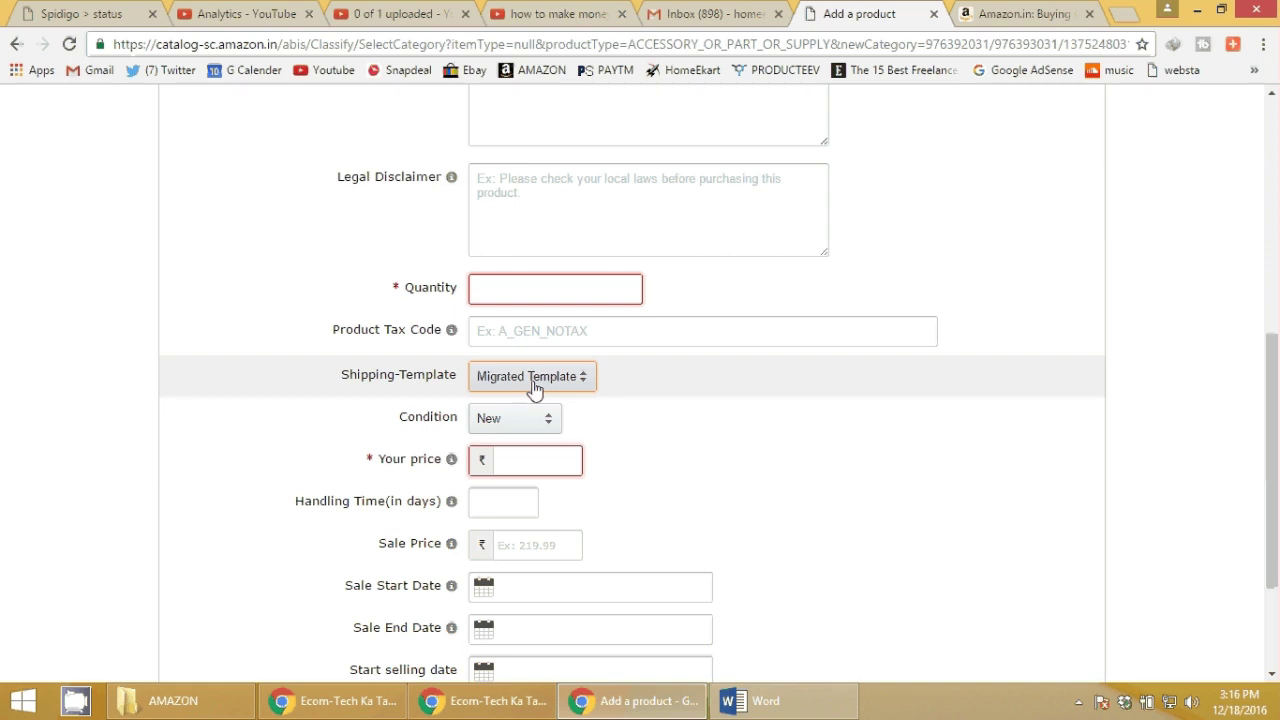
pyautogui.click(535, 388)
pyautogui.click(485, 457)
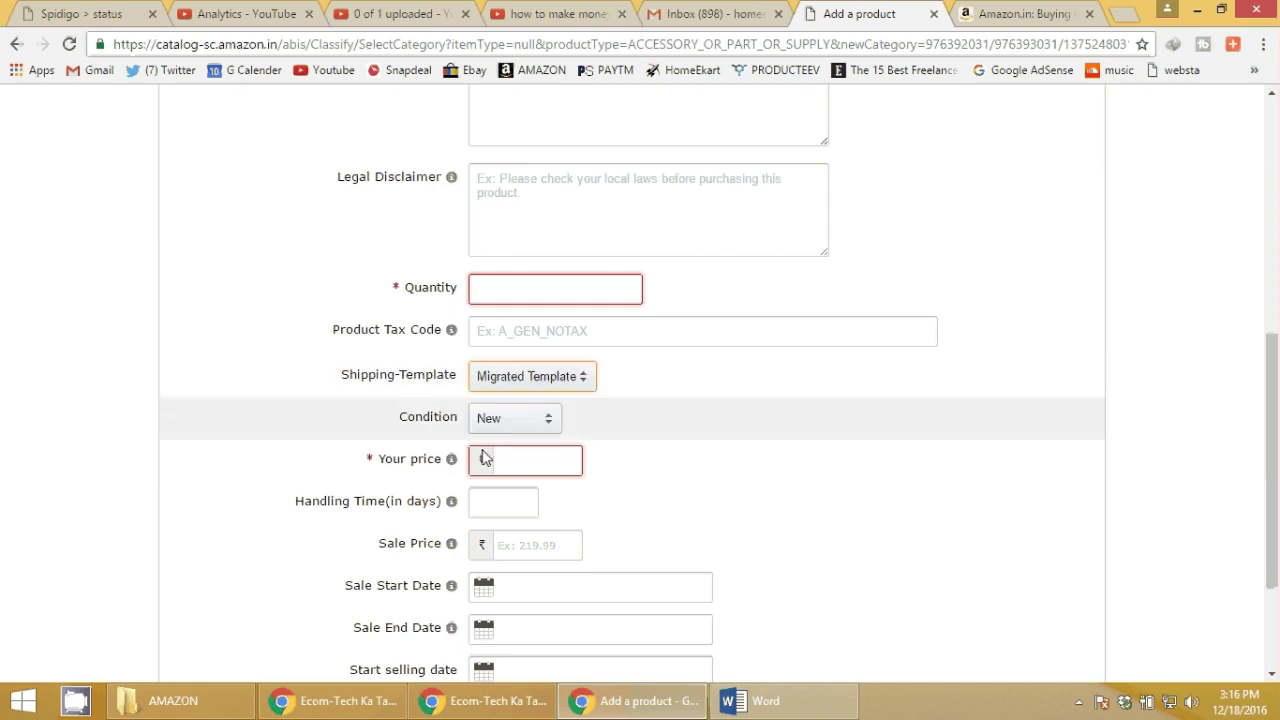
# Examine the offer's price, handling time, sale price, sale dates and fulfillment channel fields.
pyautogui.scroll(-1, 366, 422)
pyautogui.click(526, 366)
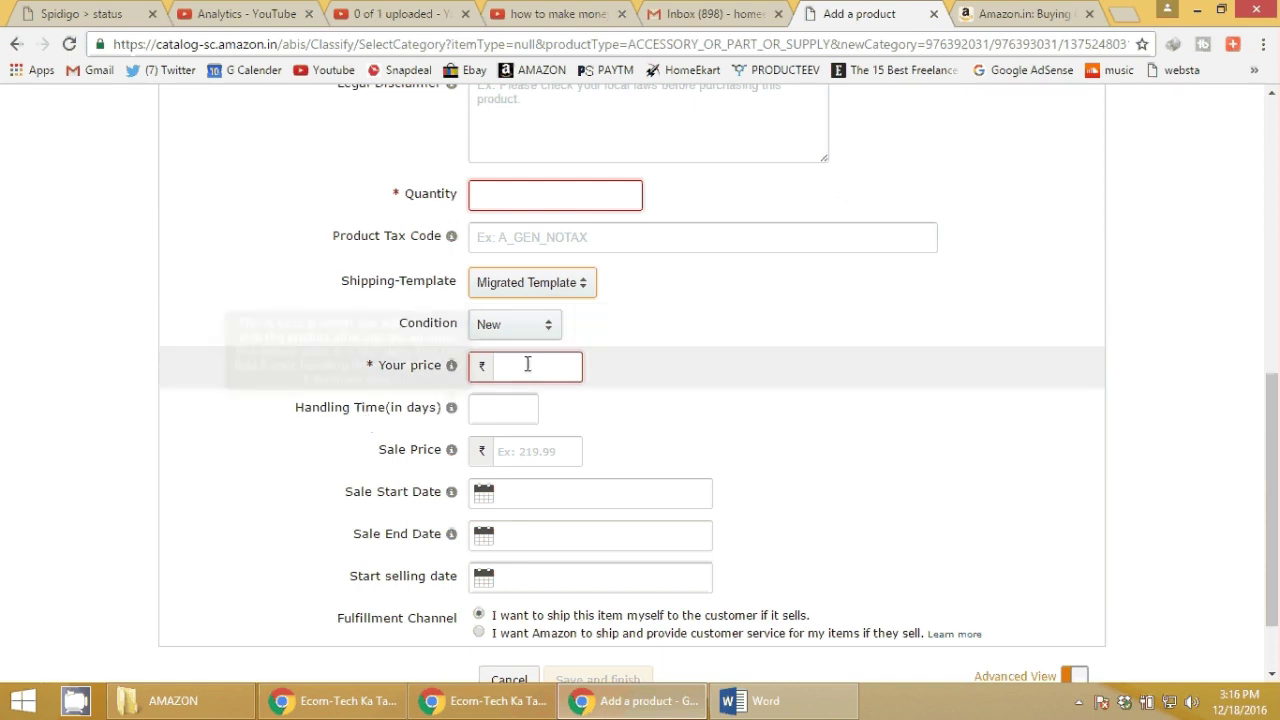
pyautogui.scroll(2, 600, 385)
pyautogui.scroll(-1, 626, 398)
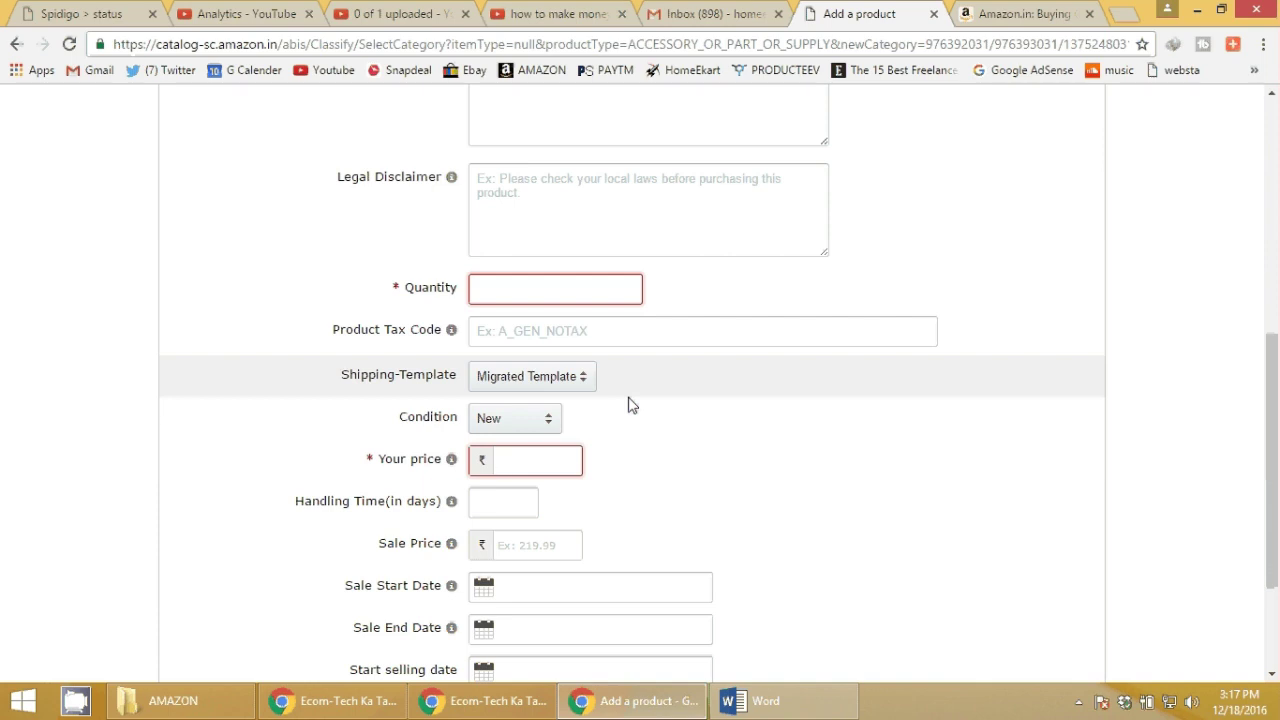
pyautogui.scroll(-2, 628, 404)
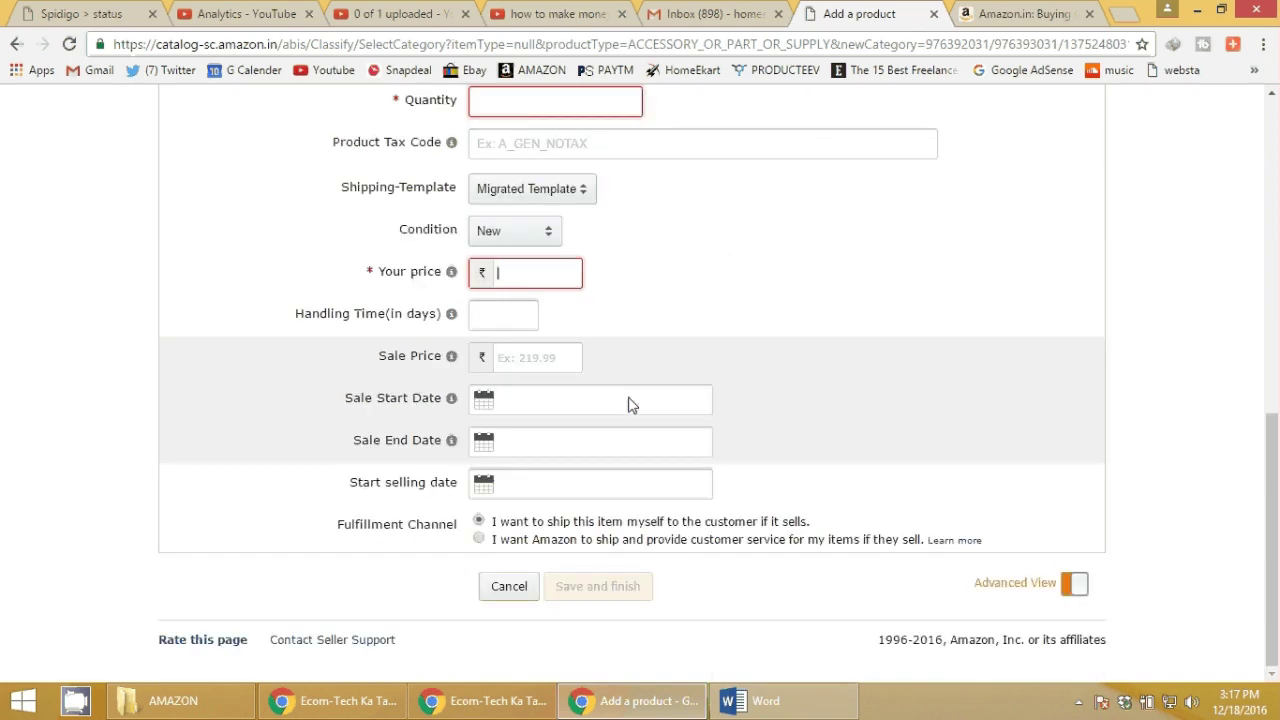
pyautogui.scroll(2, 646, 365)
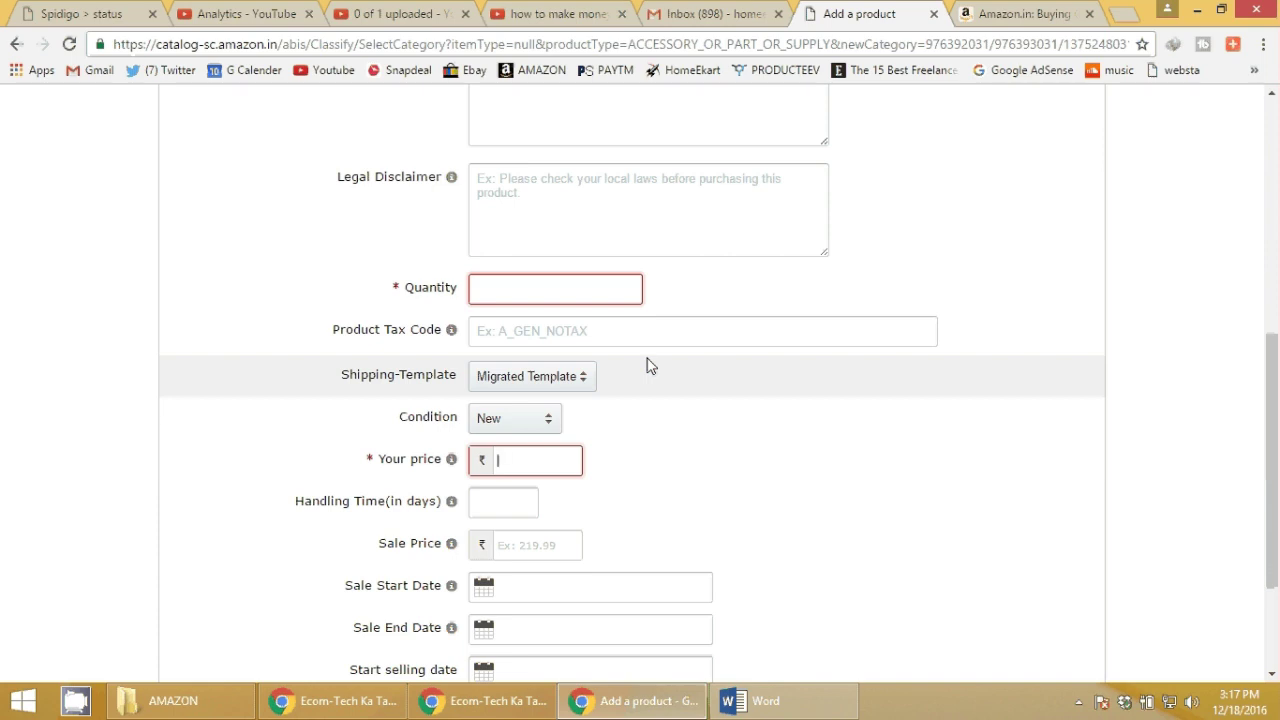
pyautogui.scroll(-1, 647, 366)
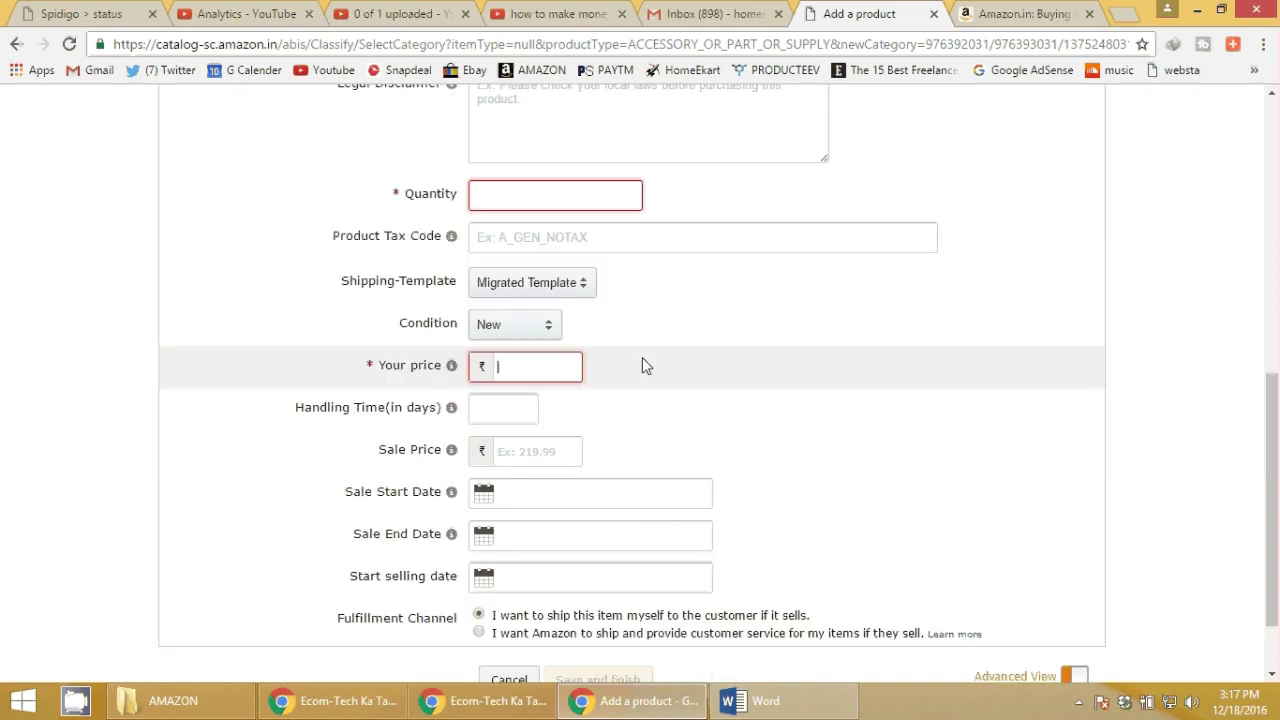
pyautogui.click(498, 410)
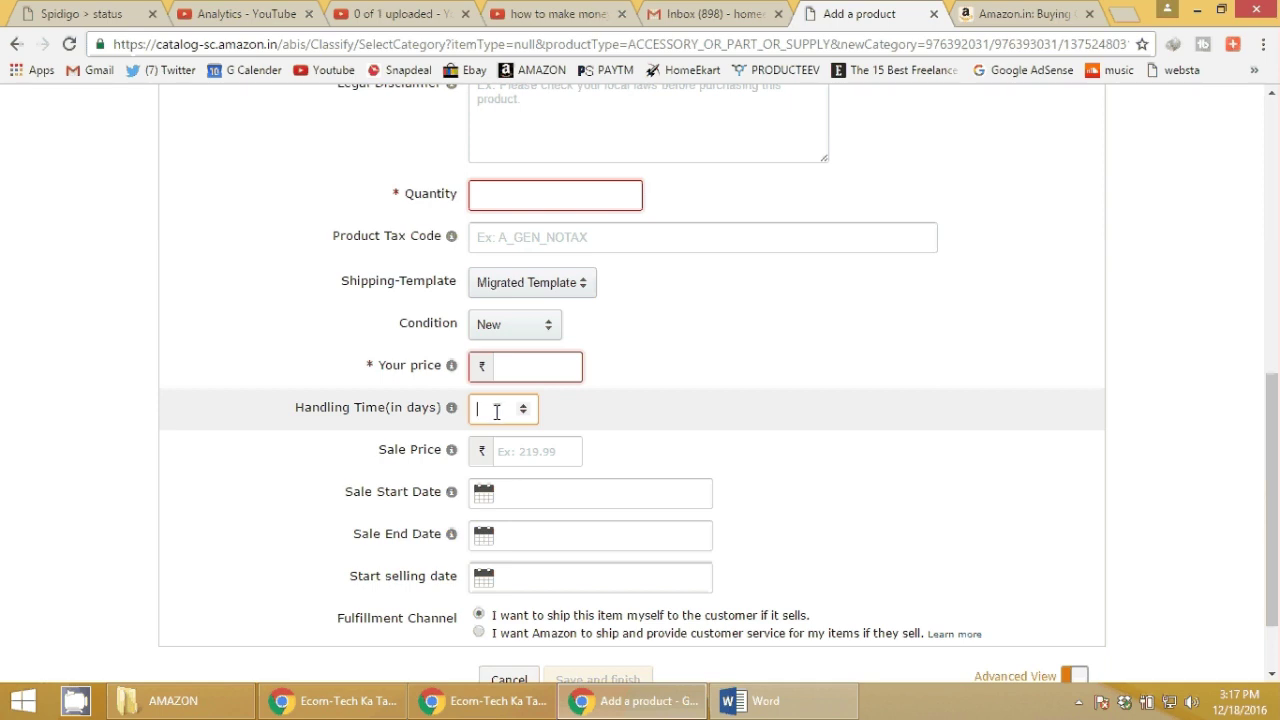
pyautogui.click(534, 450)
# Enter 1 as the offer's quantity.
pyautogui.click(550, 187)
pyautogui.write('1')
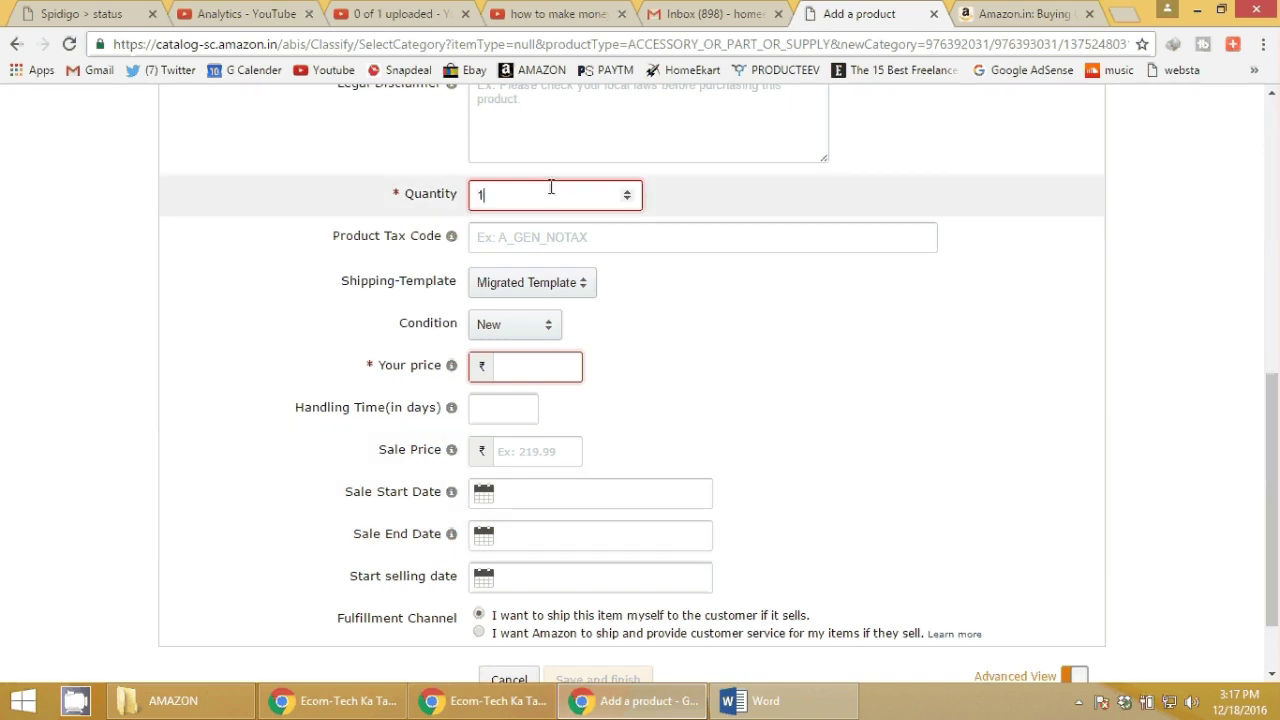
pyautogui.write('000')
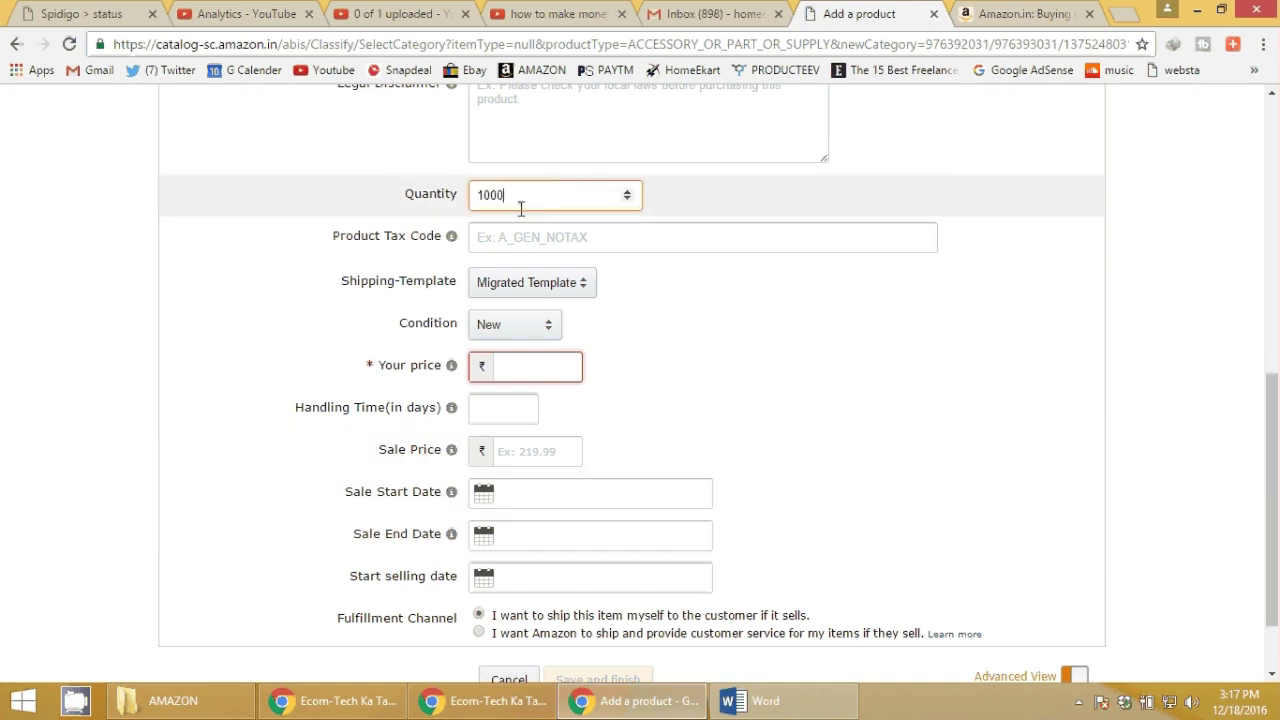
pyautogui.moveTo(520, 208); pyautogui.dragTo(386, 200)
pyautogui.press('BackSpace')
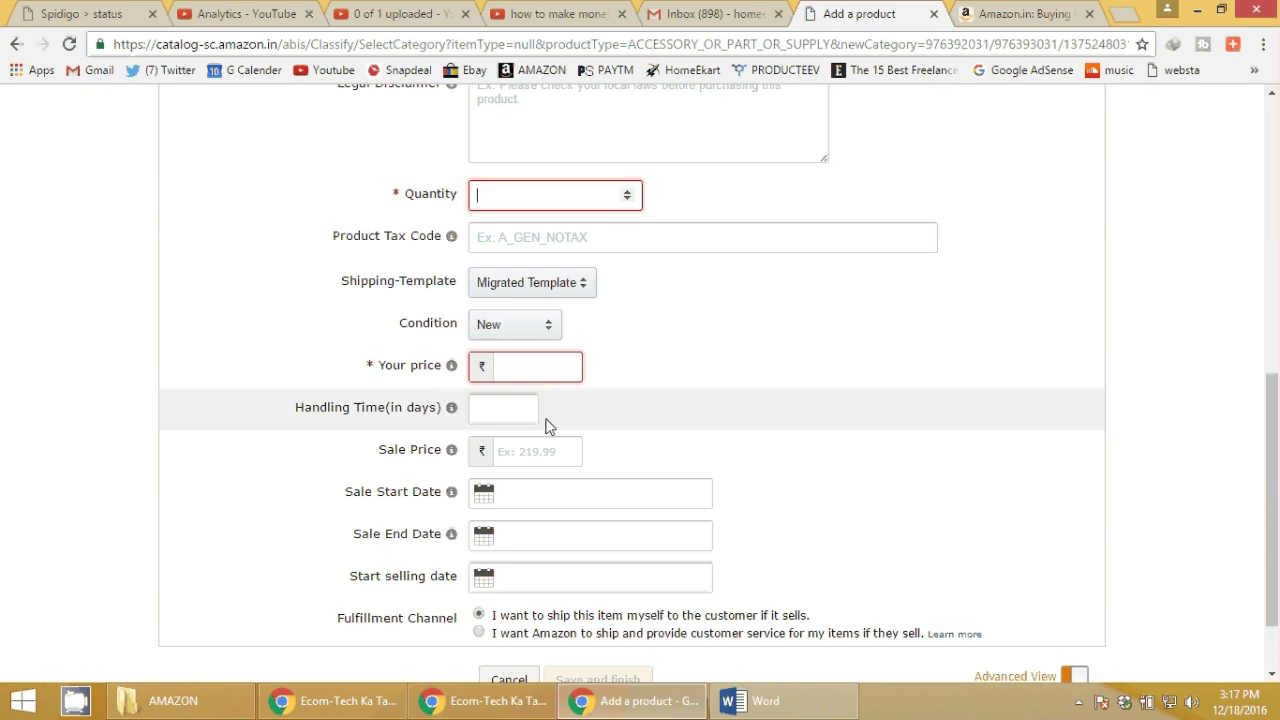
# Set the offer's price to ₹1000 and its sale price to ₹900.
pyautogui.click(528, 368)
pyautogui.write('1000')
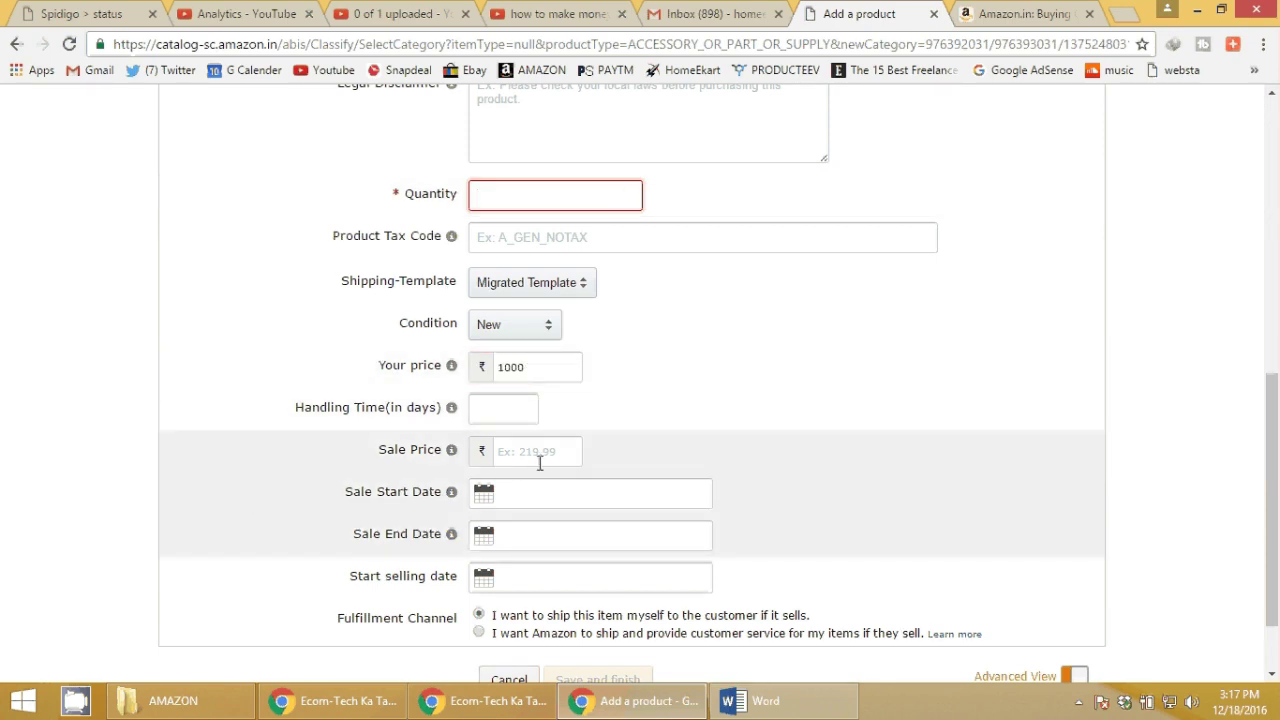
pyautogui.click(539, 456)
pyautogui.write('900')
# Set the sale start date to 18/12/2016 and the sale end date to 21/12/2016.
pyautogui.click(516, 502)
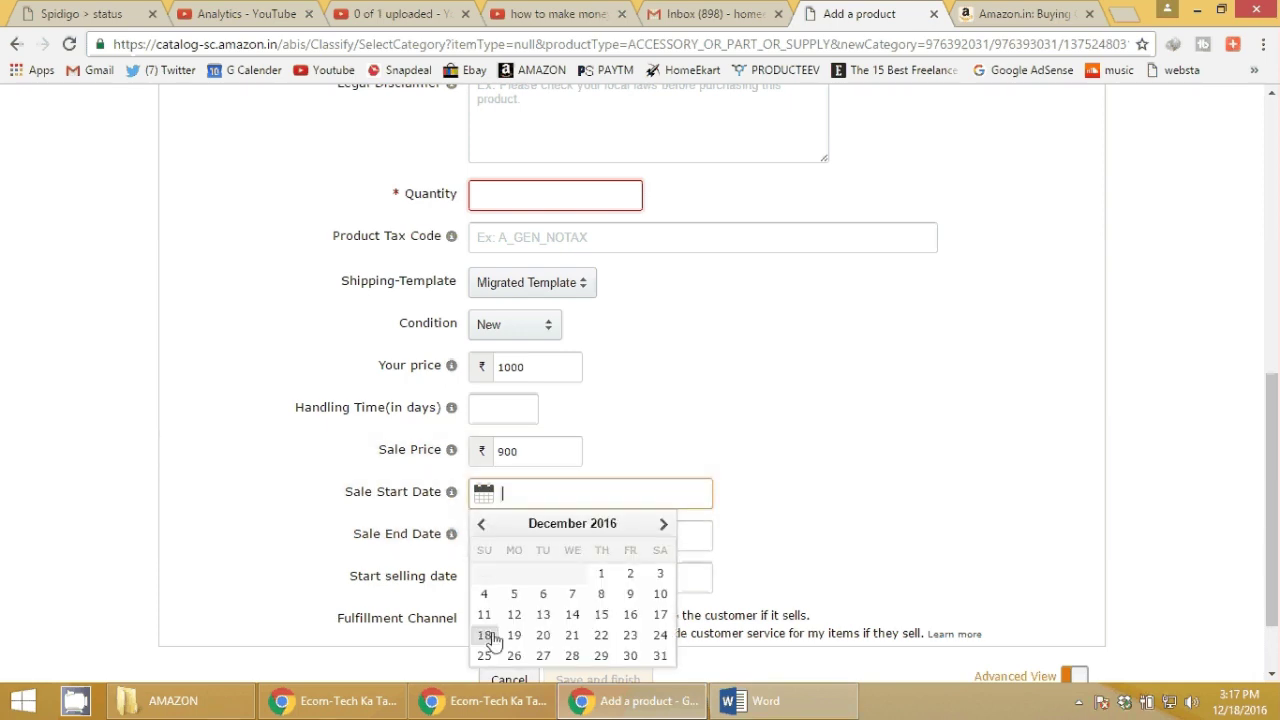
pyautogui.click(486, 636)
pyautogui.click(546, 537)
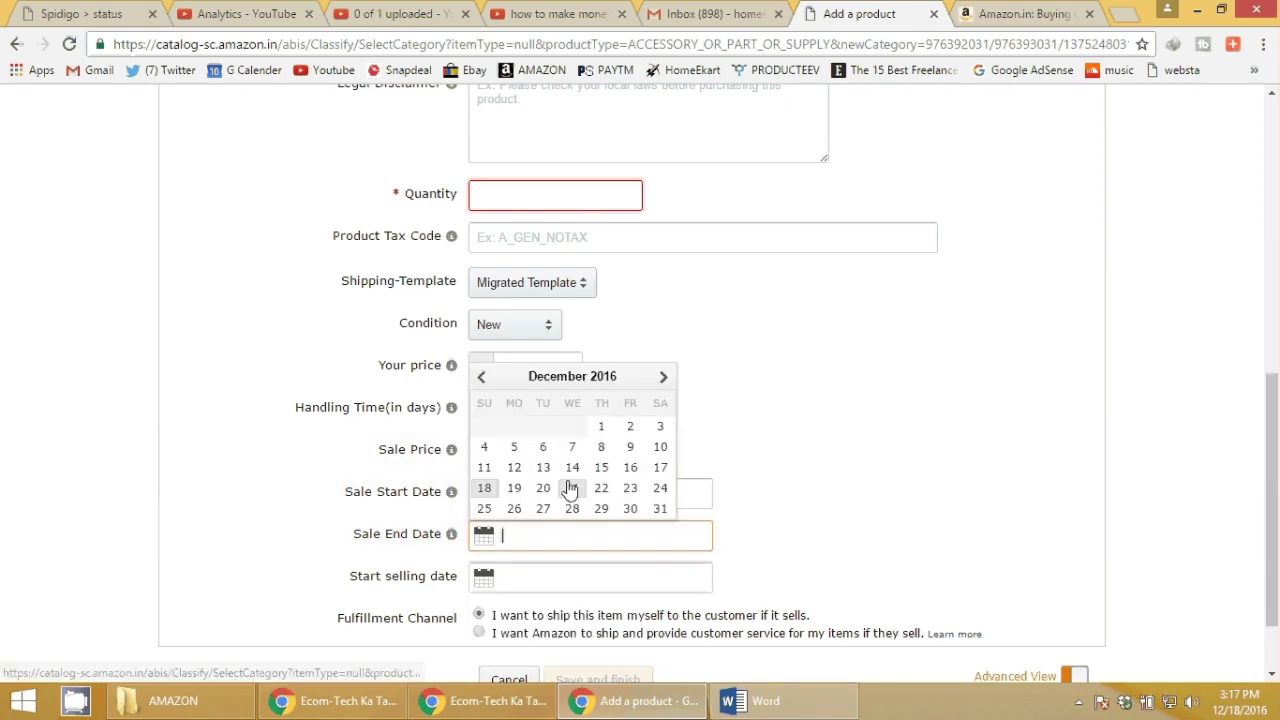
pyautogui.click(572, 488)
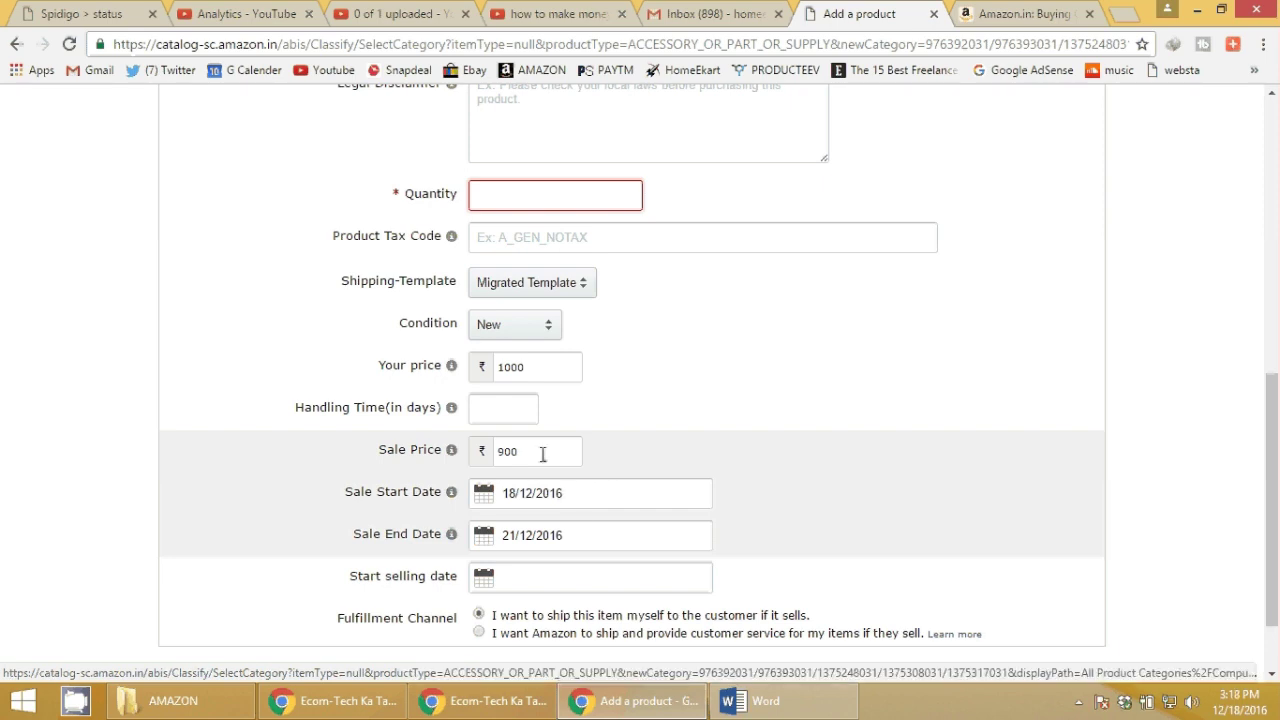
# Check how the Veerobot screwdriver set's MRP and price are shown on its Amazon.in product page, and return to the offer's price.
pyautogui.click(1030, 14)
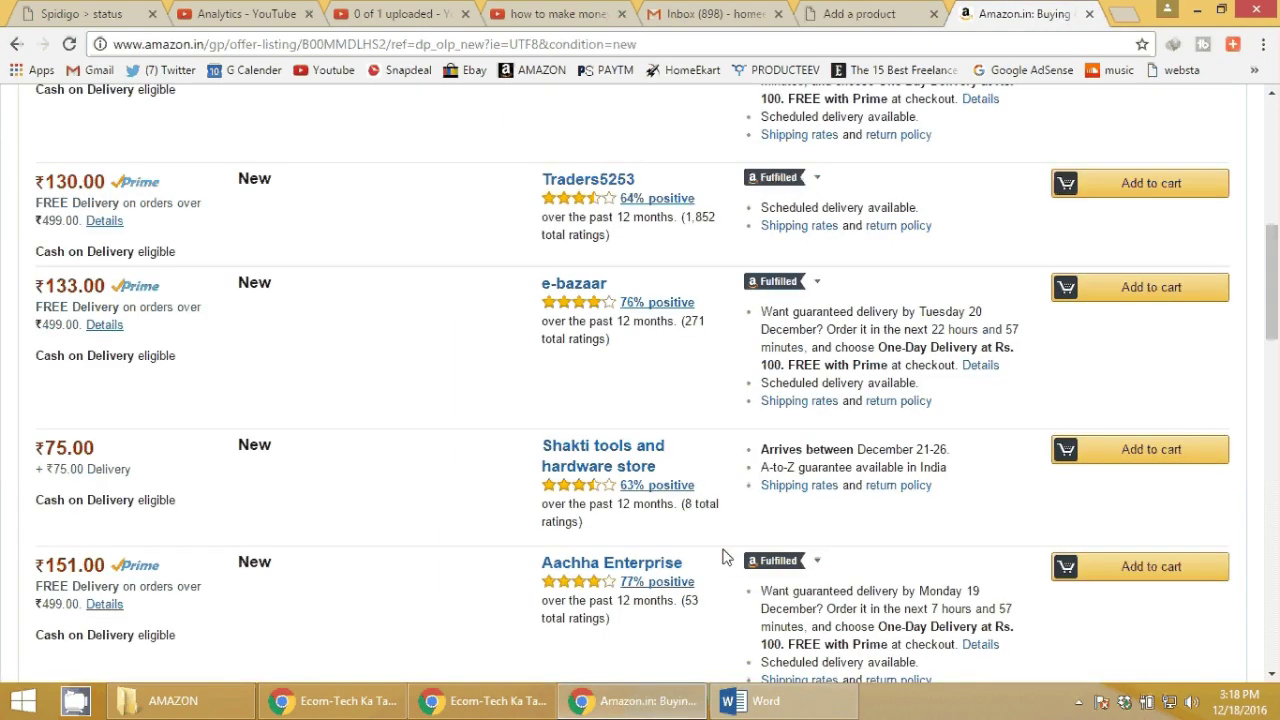
pyautogui.scroll(10, 727, 557)
pyautogui.hotkey('alt', 'Left')
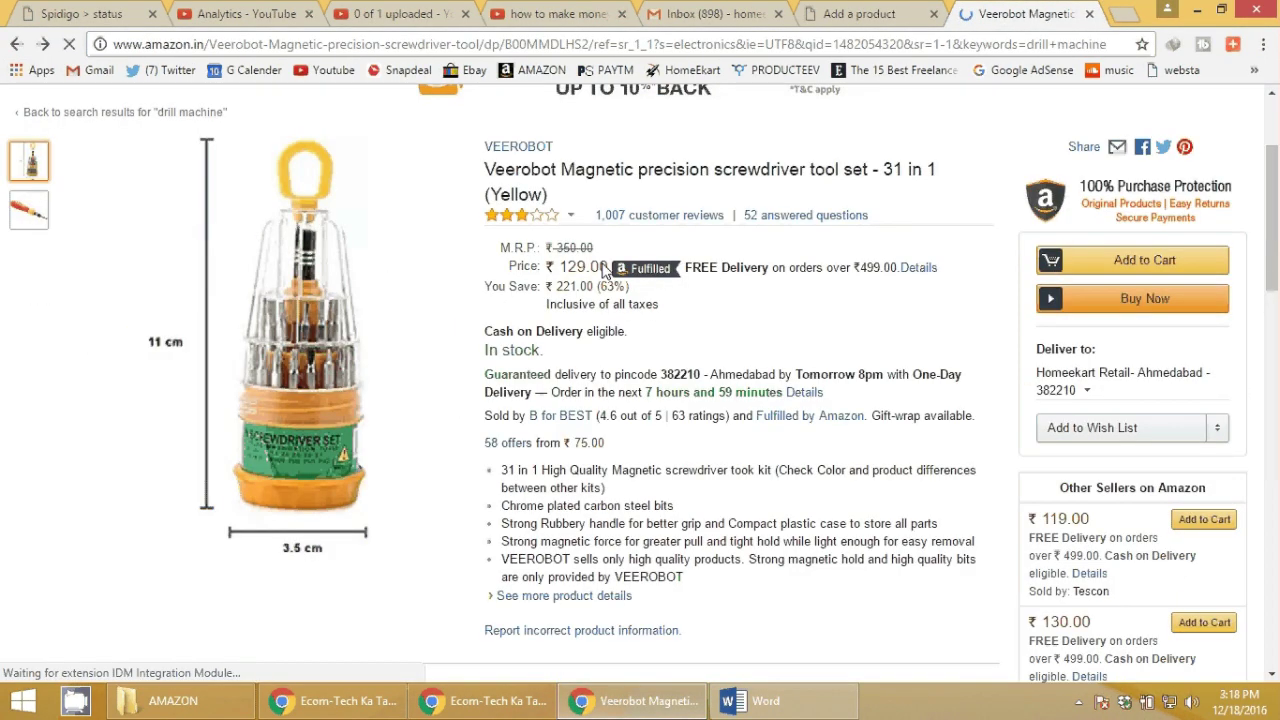
pyautogui.hotkey('ctrl', 'shift', 'Tab')
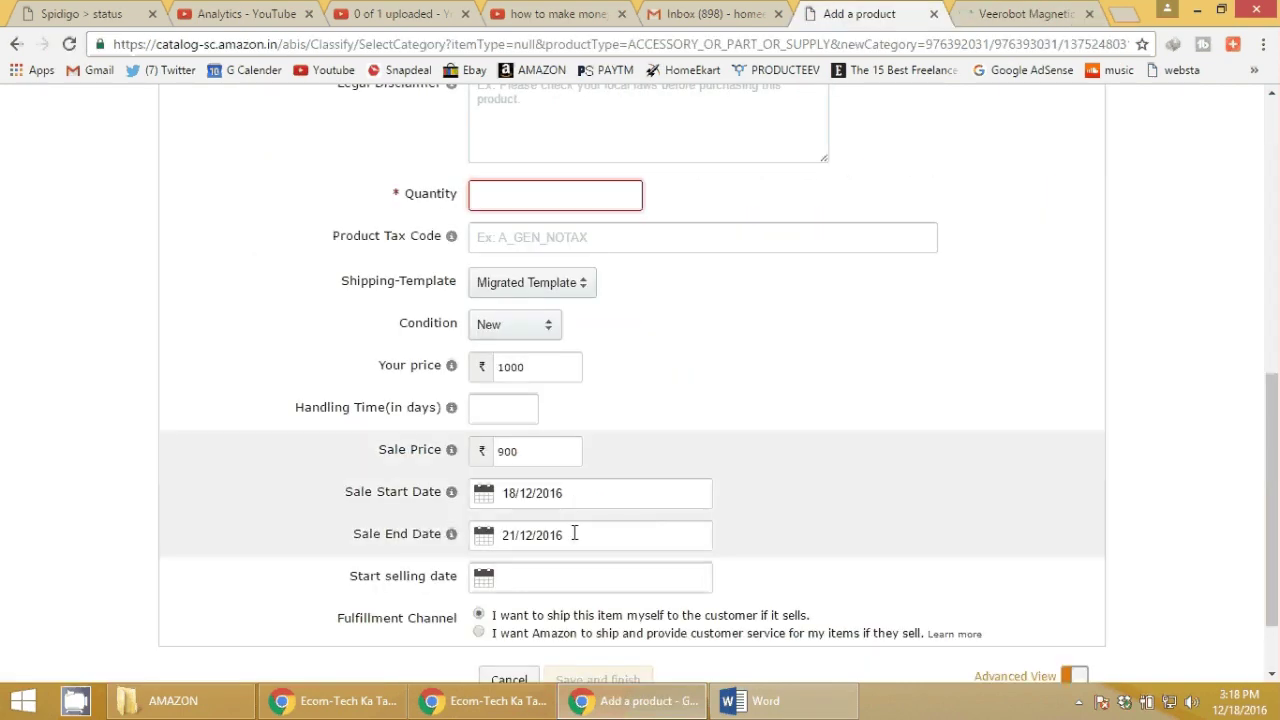
pyautogui.moveTo(571, 368); pyautogui.dragTo(478, 366)
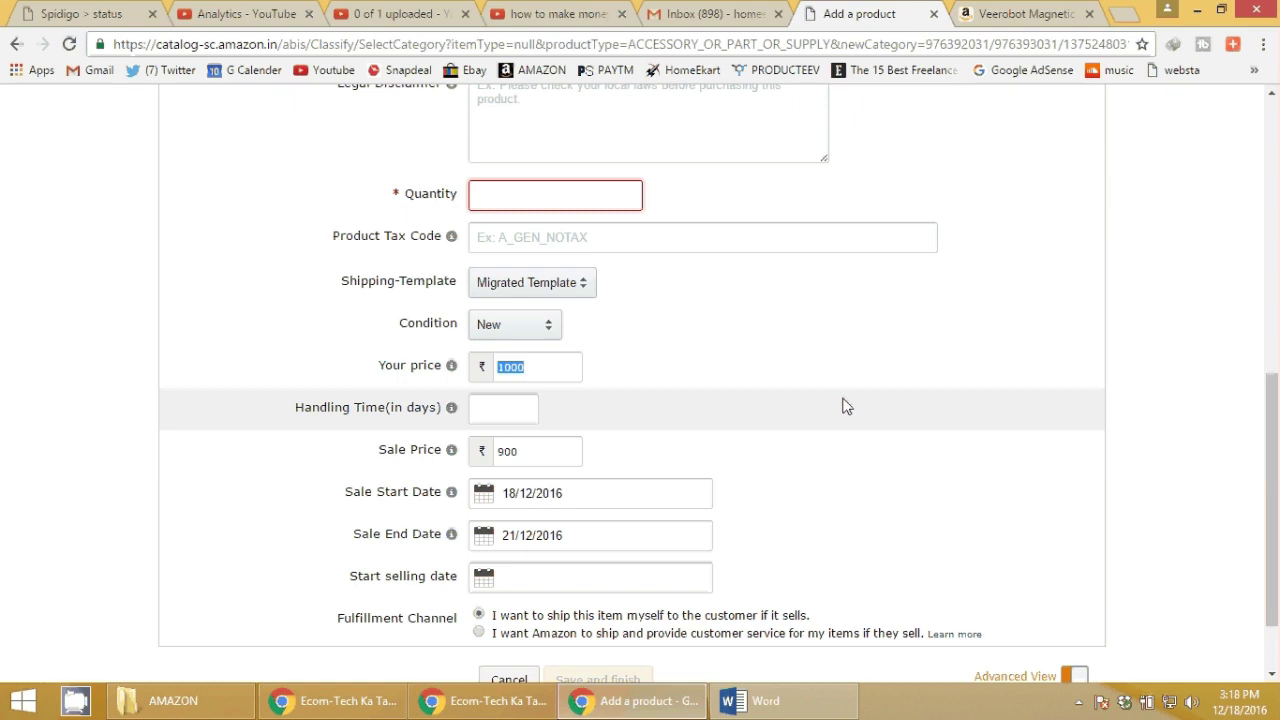
# View the calendar for the offer's start selling date and close it without choosing a date.
pyautogui.scroll(-1, 845, 405)
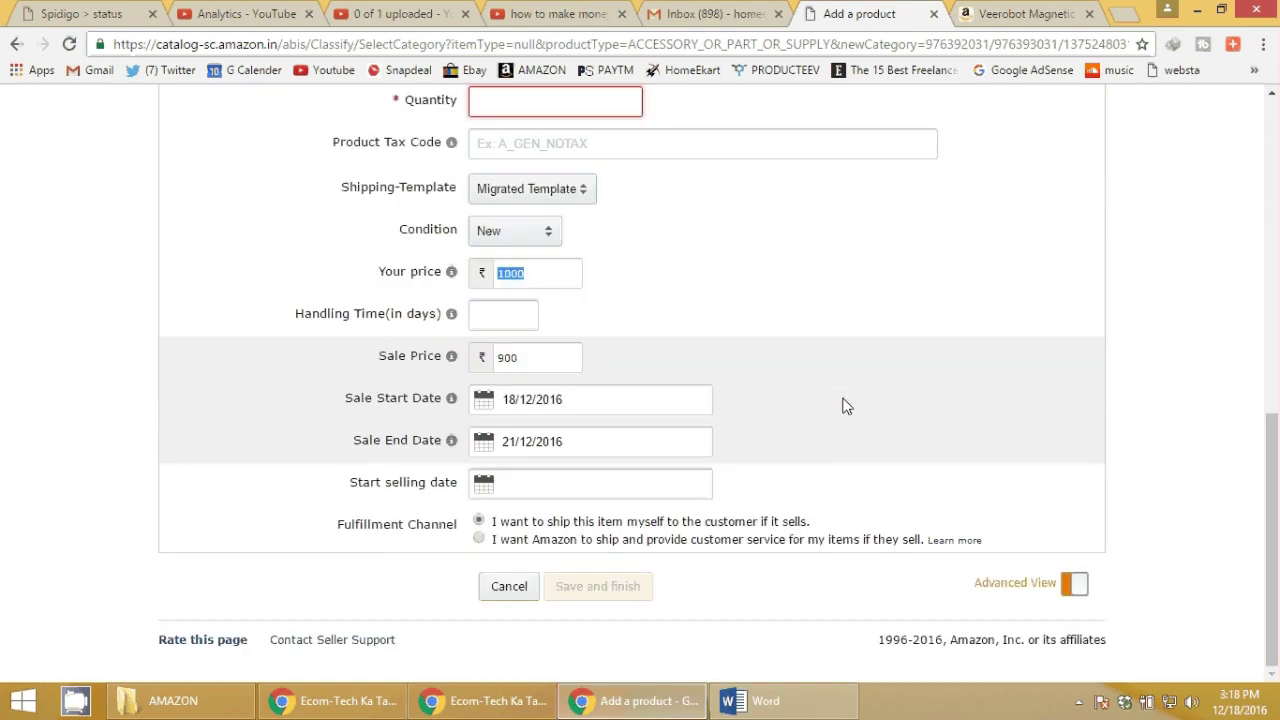
pyautogui.click(558, 488)
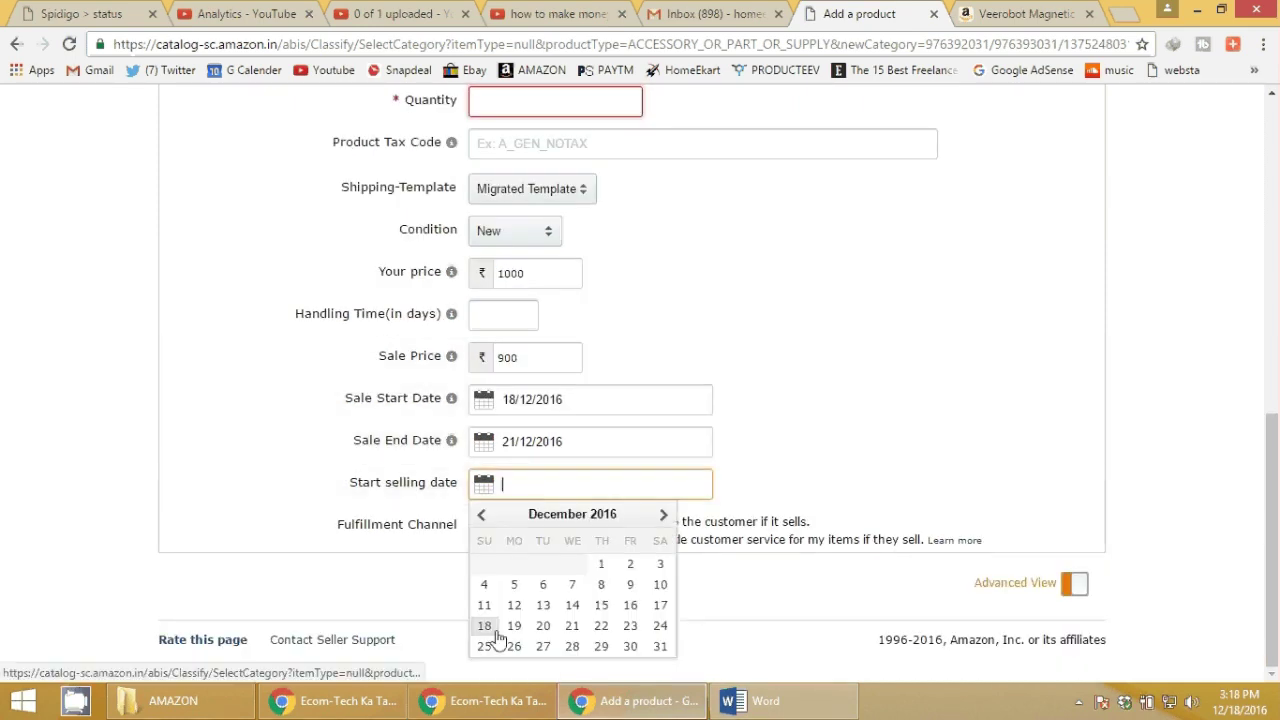
pyautogui.click(107, 473)
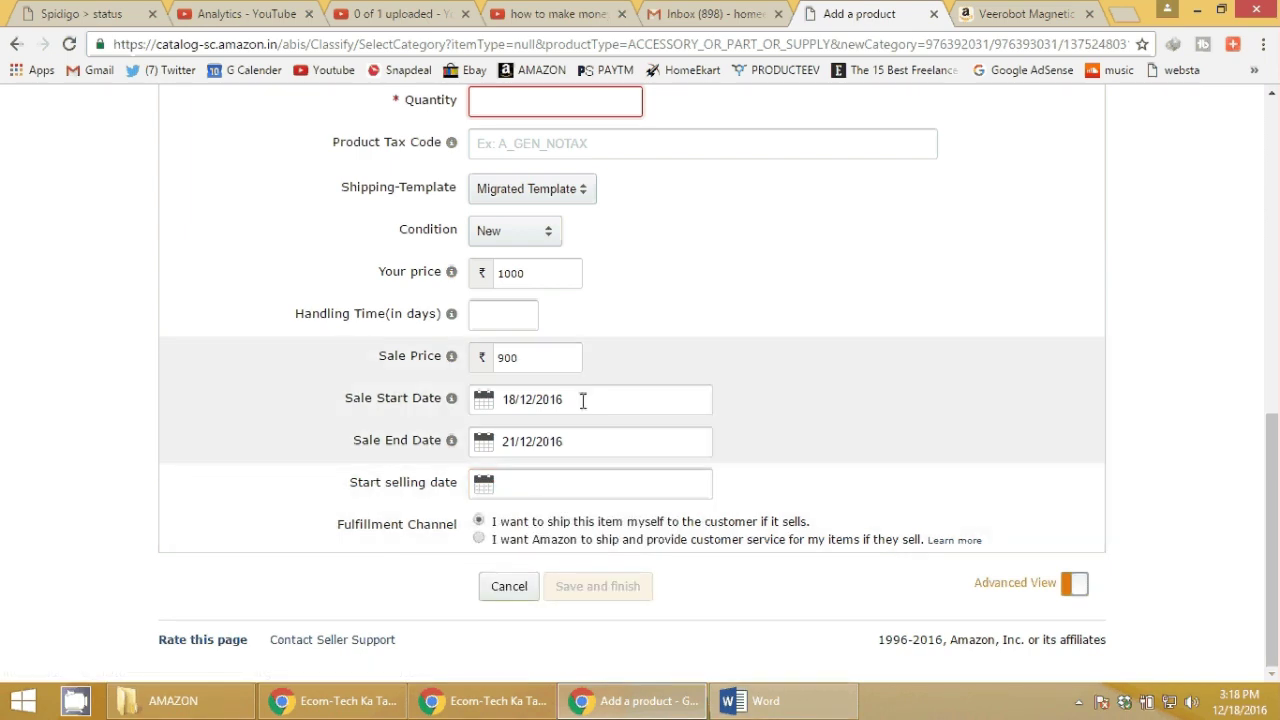
# Change the sale start date to 20/12/2016.
pyautogui.click(583, 399)
pyautogui.hotkey('ctrl', 'a')
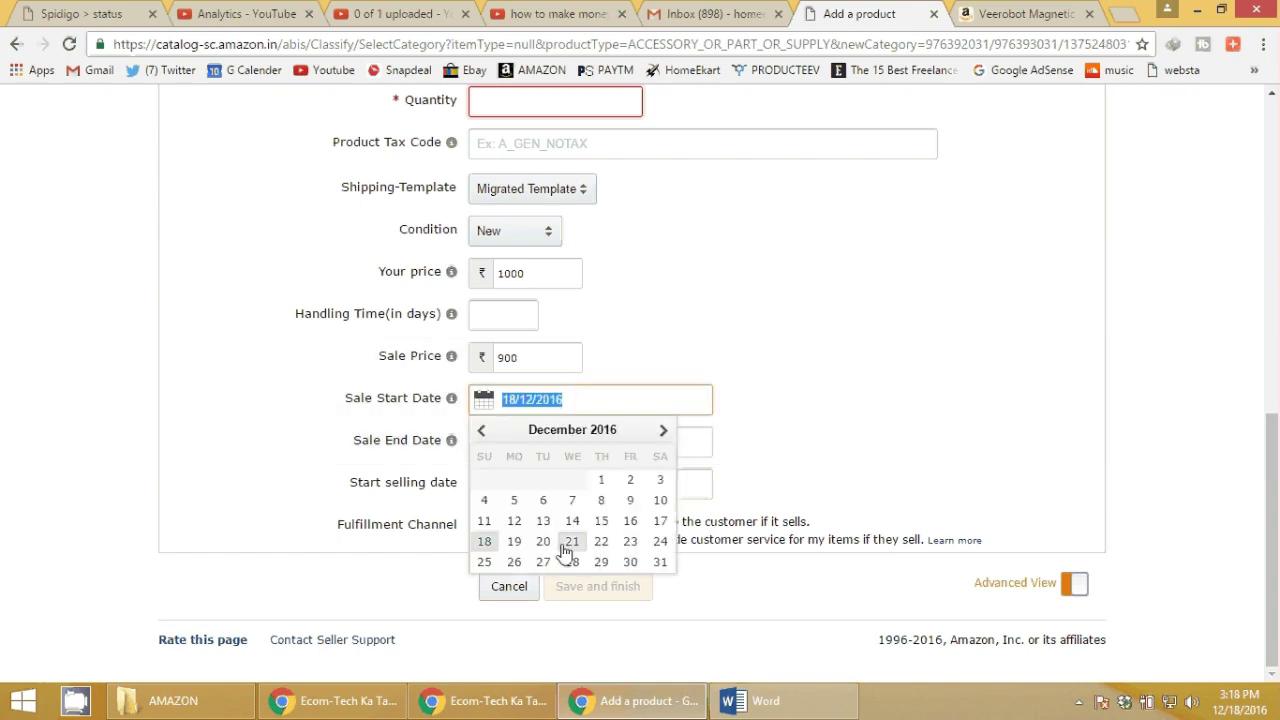
pyautogui.click(543, 541)
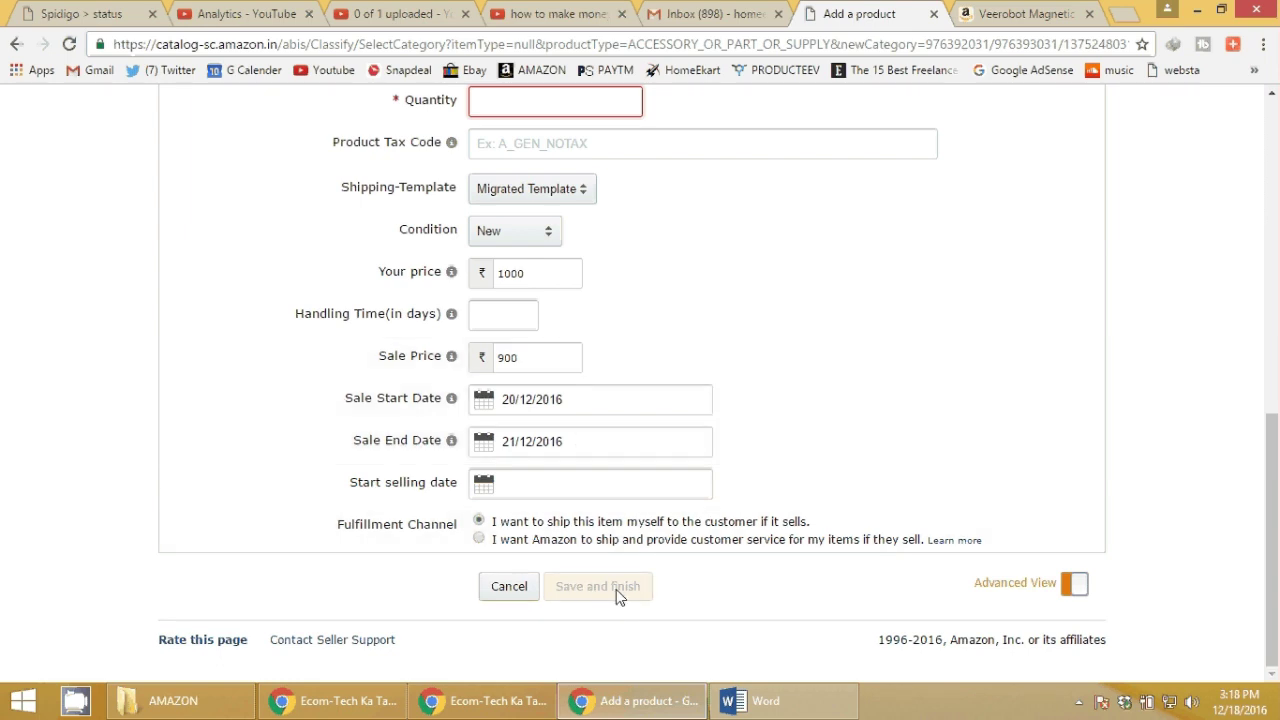
# Open the listing's Images section and read the product image requirements, including the minimum pixel size.
pyautogui.scroll(7, 610, 585)
pyautogui.scroll(1, 634, 579)
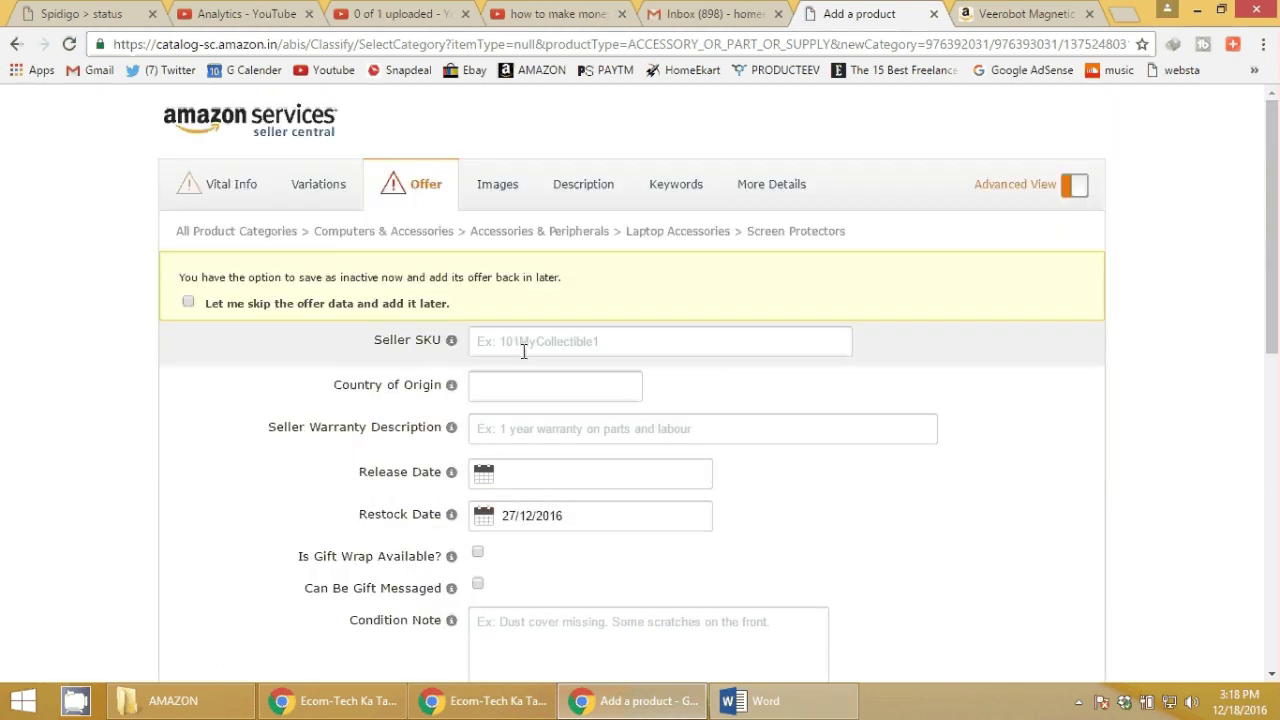
pyautogui.click(500, 186)
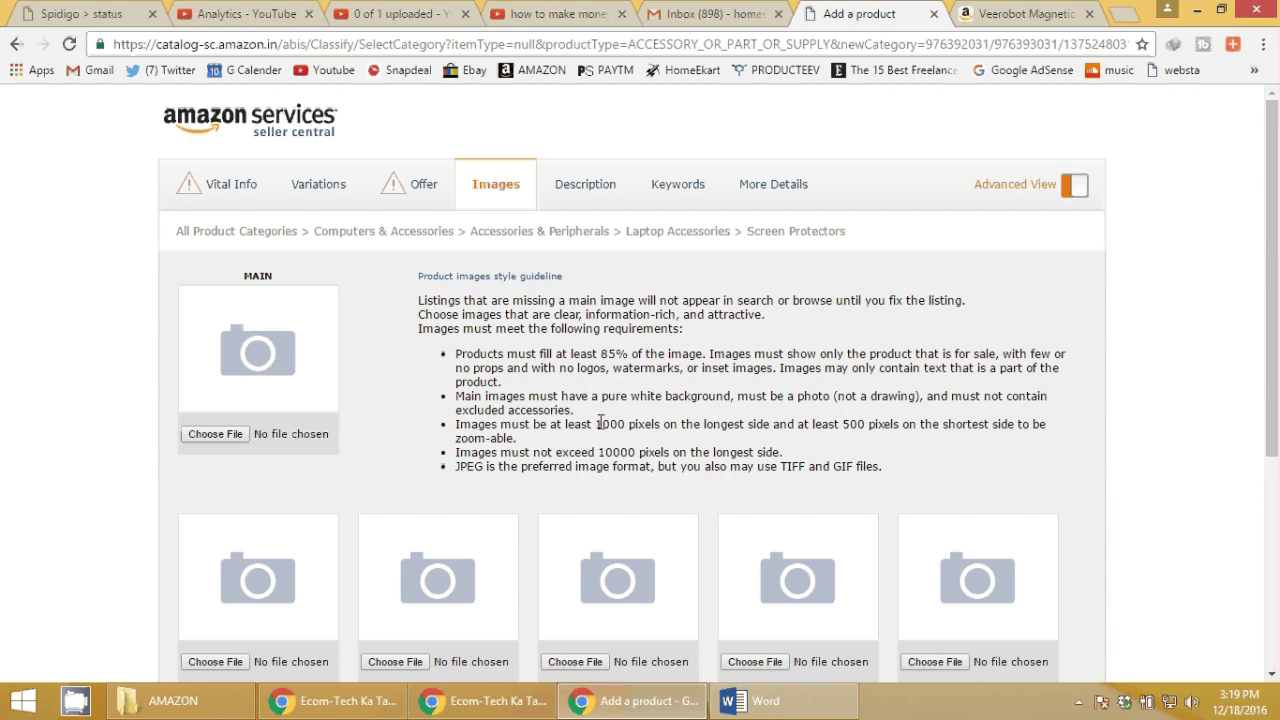
pyautogui.moveTo(595, 424); pyautogui.dragTo(626, 427)
pyautogui.click(626, 427)
# Switch to the Amazon.in shopping site and search Electronics for "home and kitchen".
pyautogui.hotkey('ctrl', 'Tab')
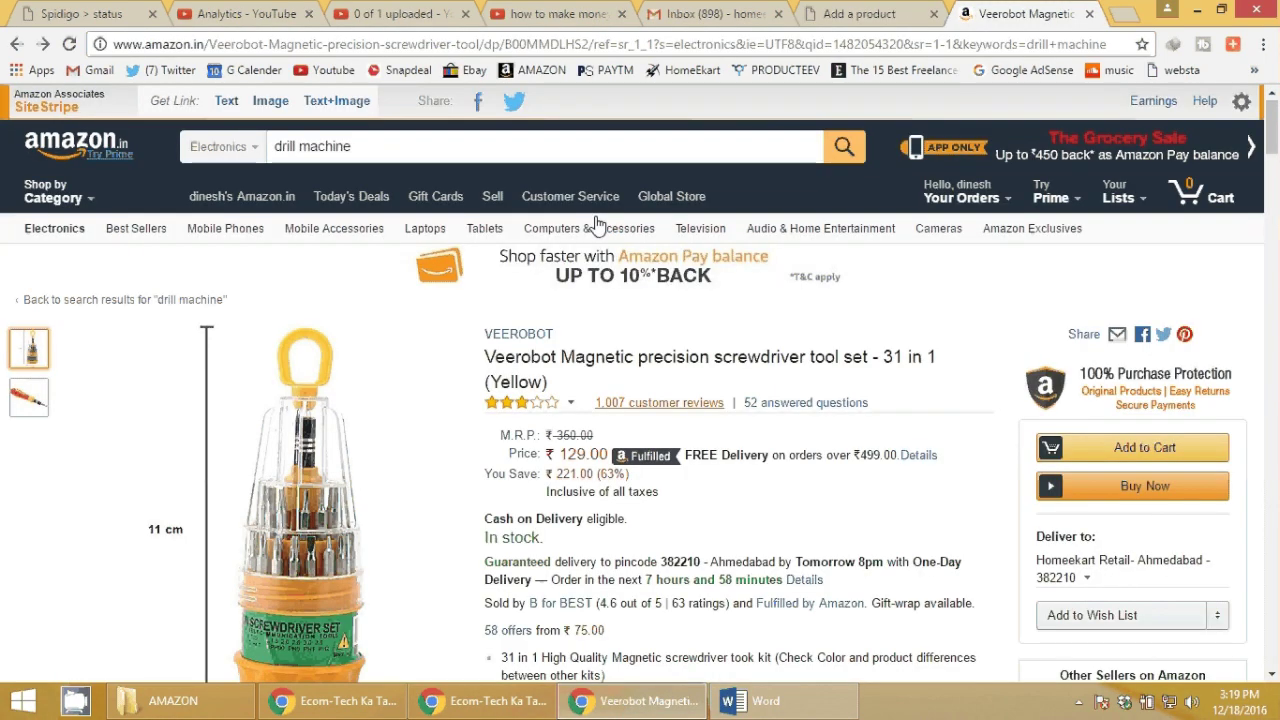
pyautogui.tripleClick(581, 141)
pyautogui.write('hom')
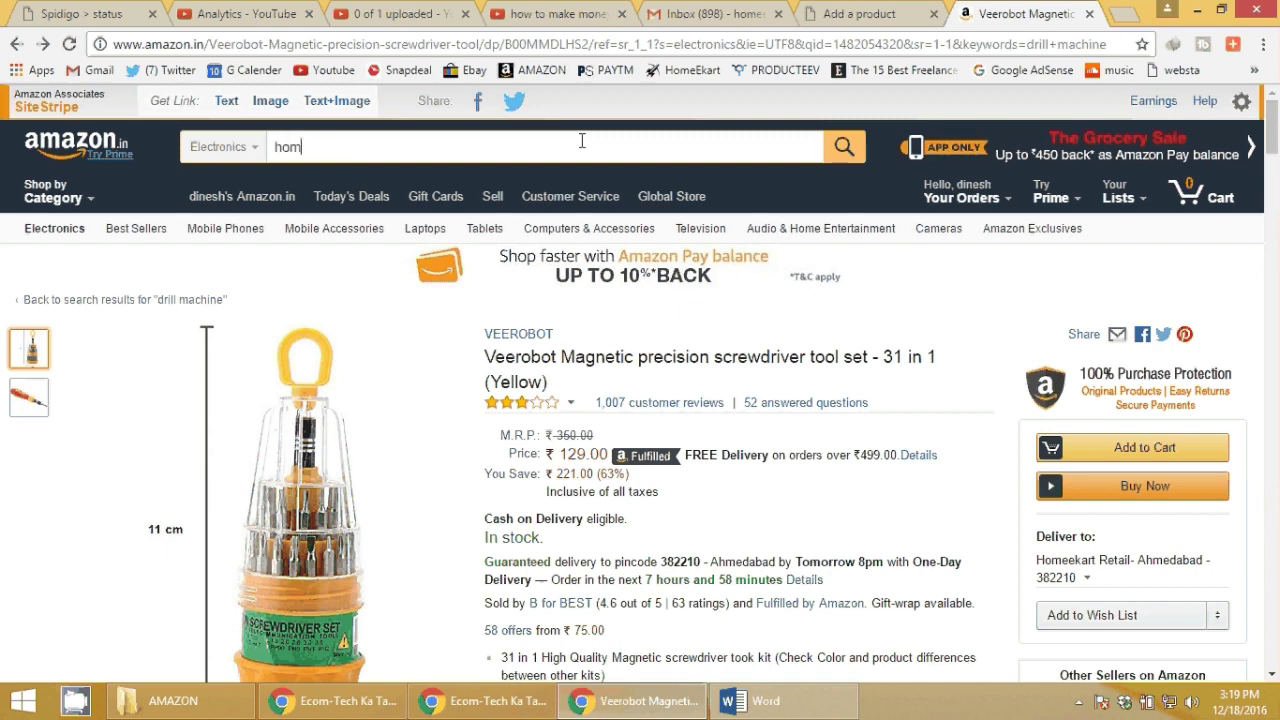
pyautogui.write('e and k')
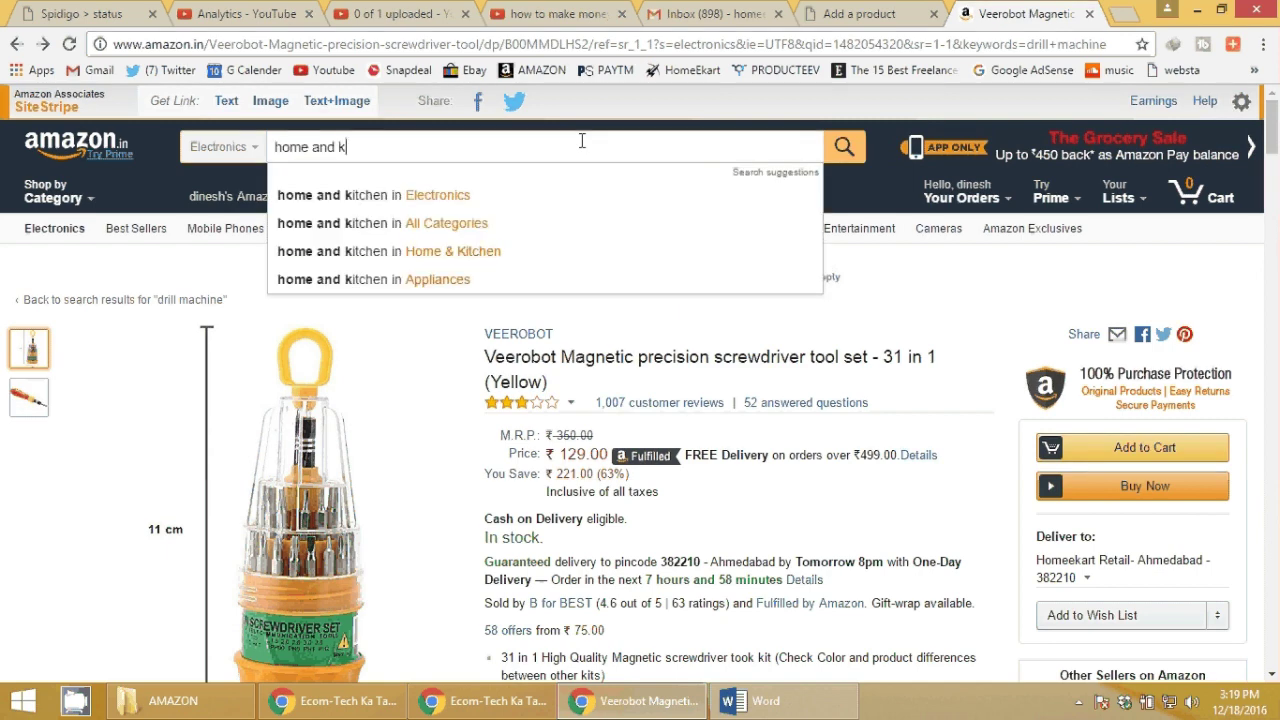
pyautogui.write('itchen')
pyautogui.press('Return')
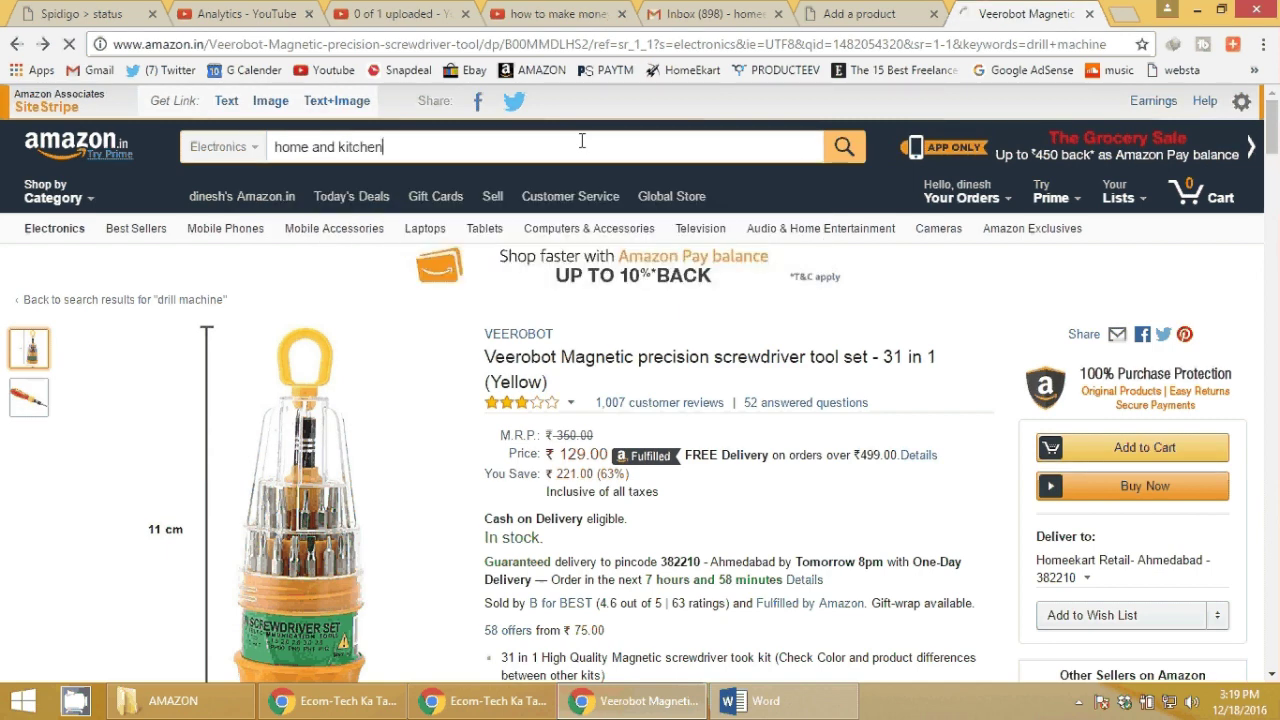
# Browse the home and kitchen search results to examine how sellers present their product images.
pyautogui.scroll(-1, 788, 380)
pyautogui.scroll(-7, 788, 380)
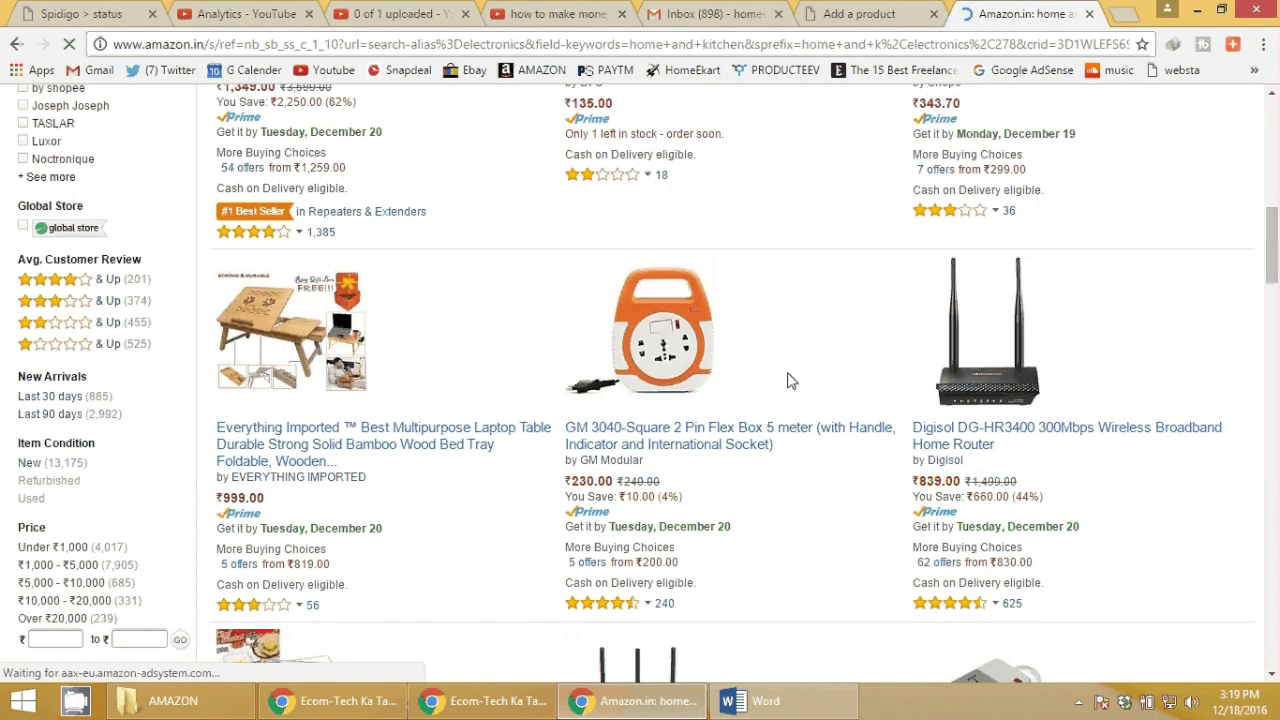
pyautogui.scroll(-1, 788, 380)
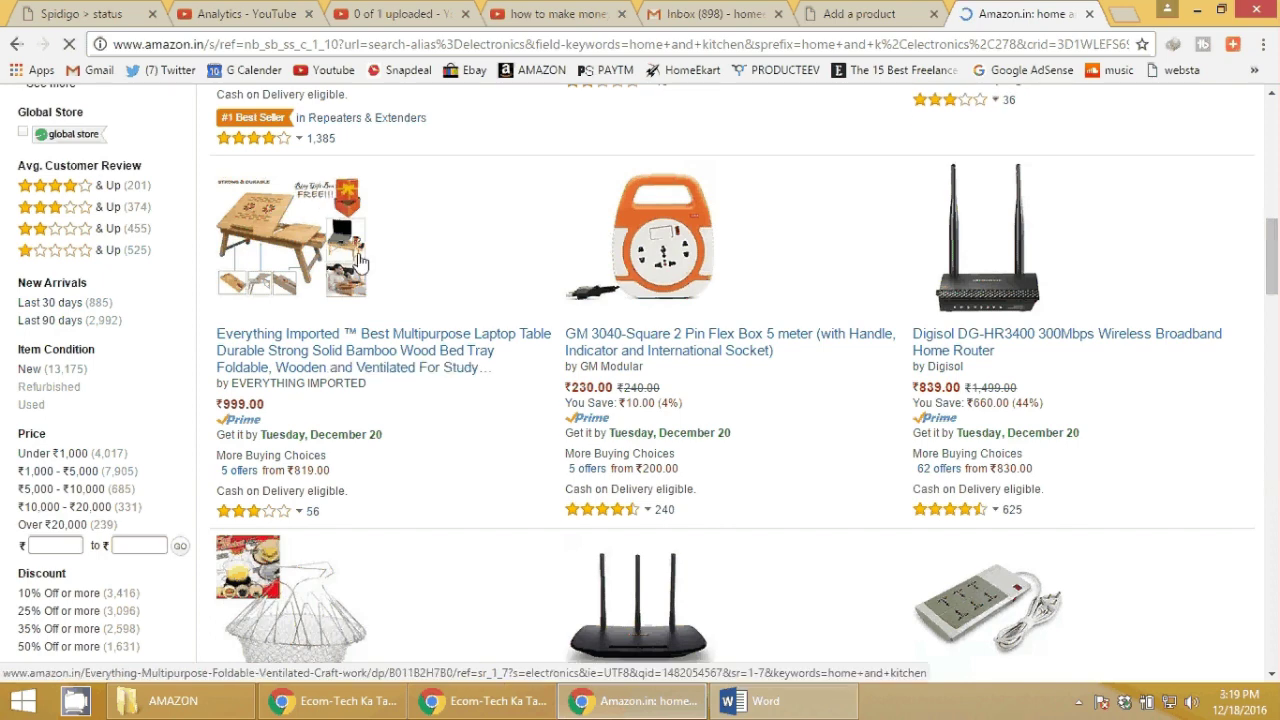
pyautogui.scroll(-2, 361, 261)
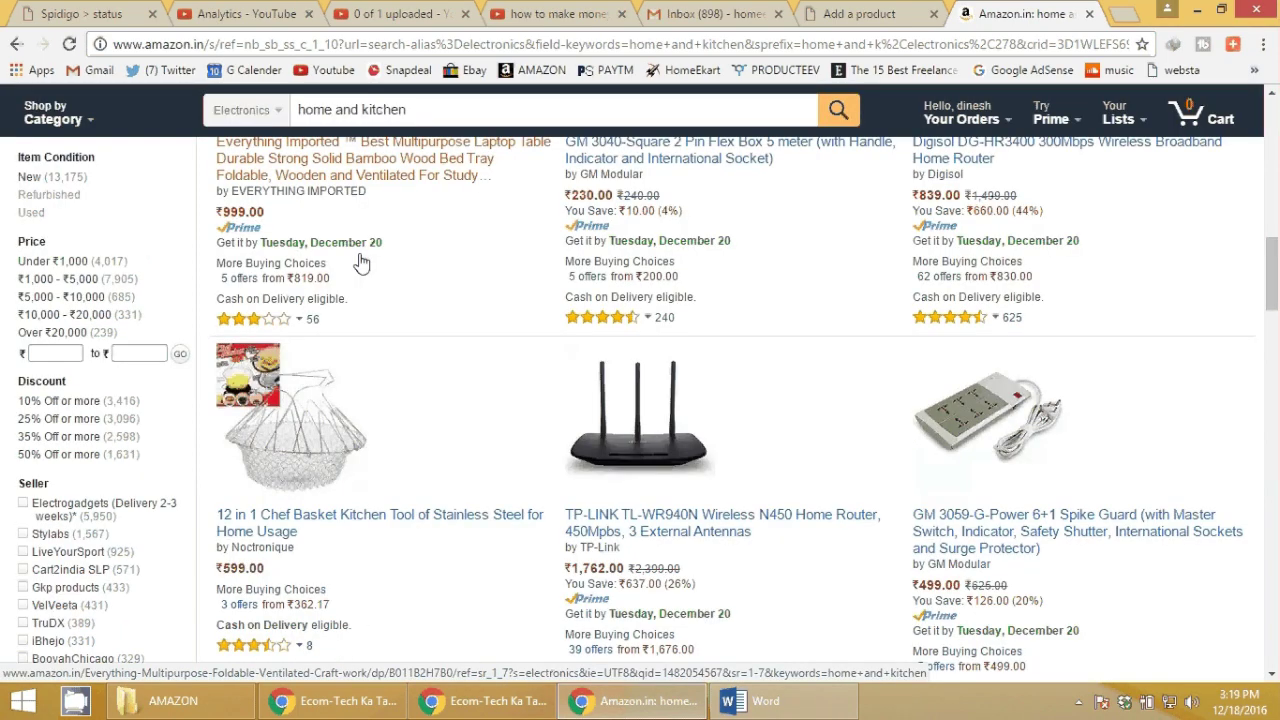
pyautogui.scroll(-4, 363, 266)
pyautogui.scroll(-4, 372, 273)
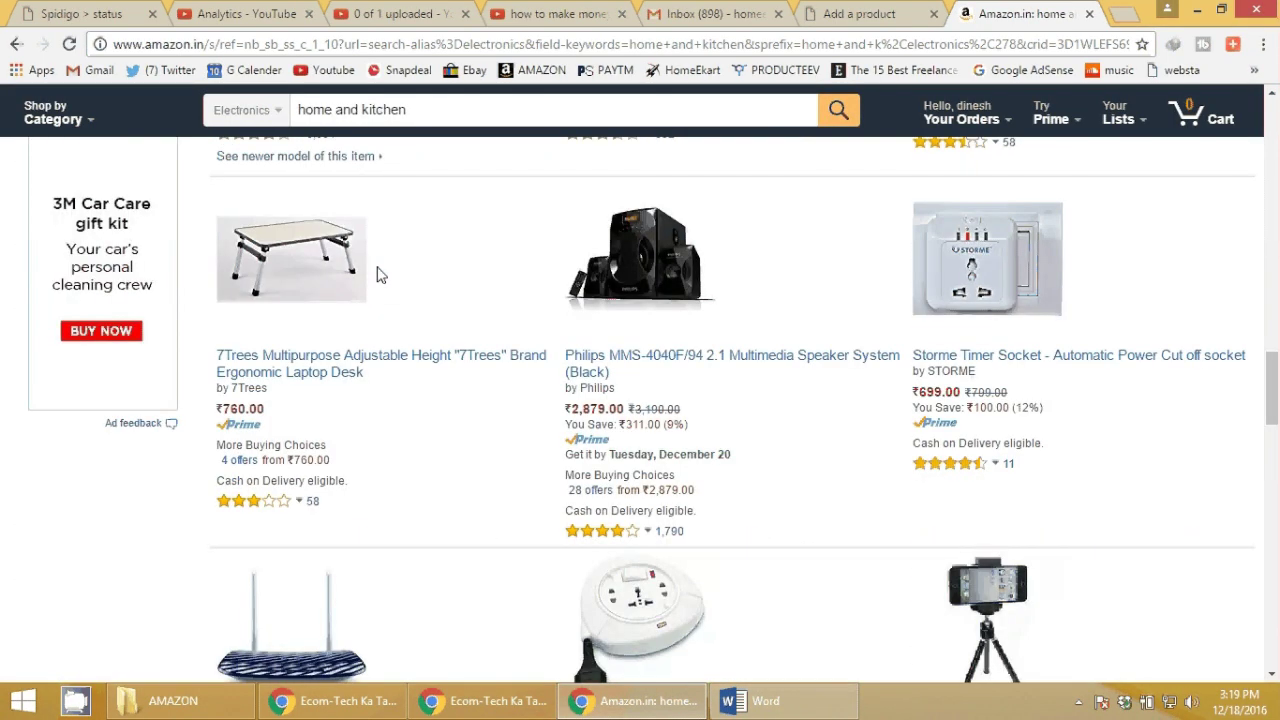
pyautogui.scroll(-3, 421, 279)
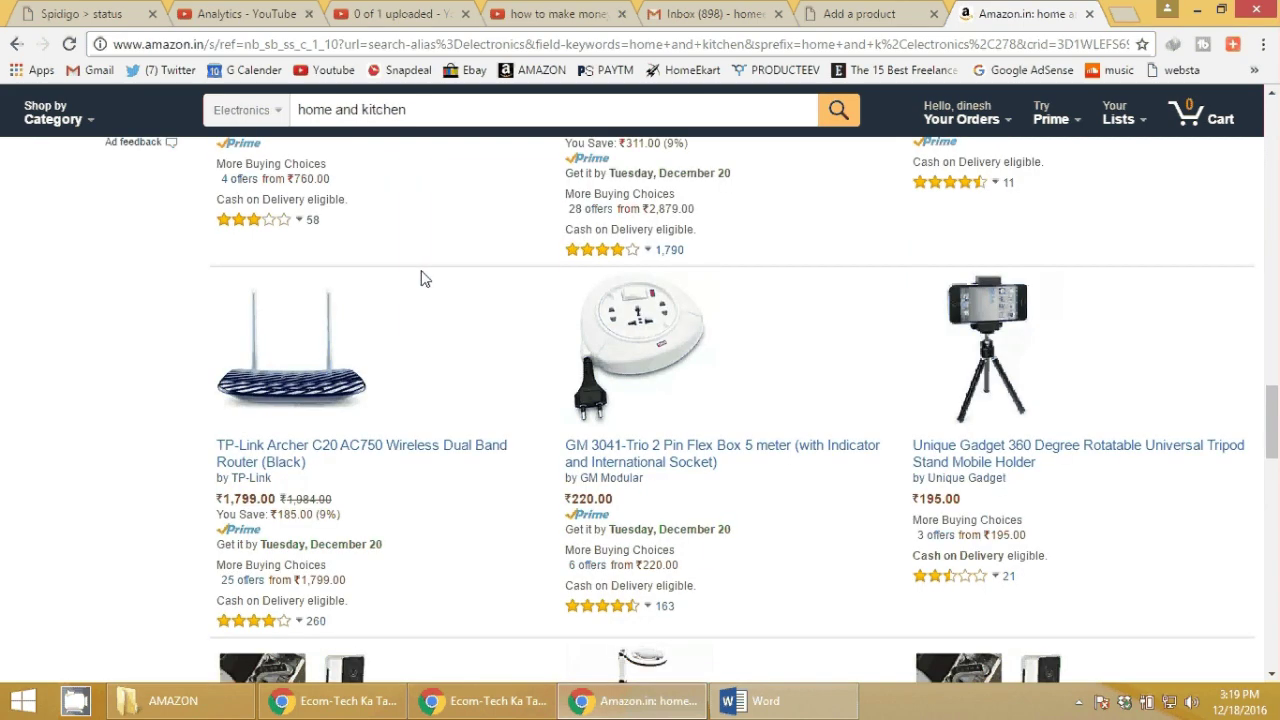
pyautogui.scroll(-3, 421, 279)
pyautogui.scroll(-2, 421, 279)
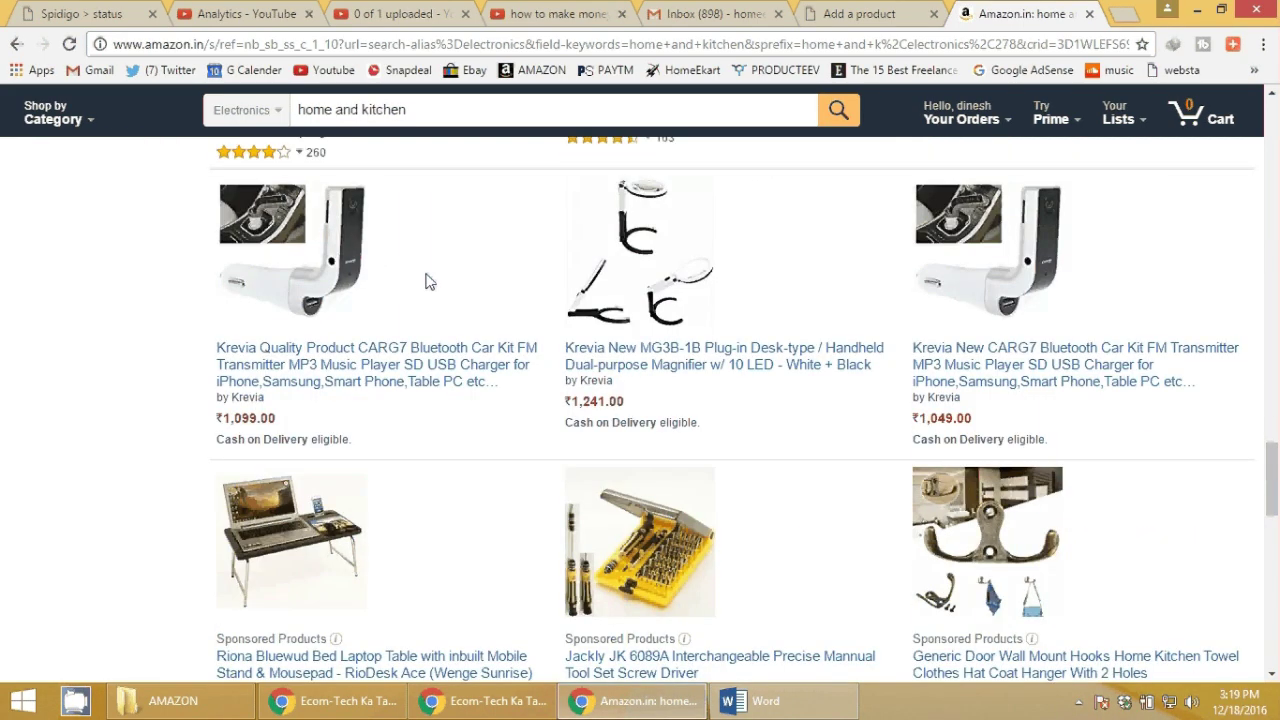
pyautogui.scroll(-5, 425, 281)
pyautogui.scroll(10, 425, 281)
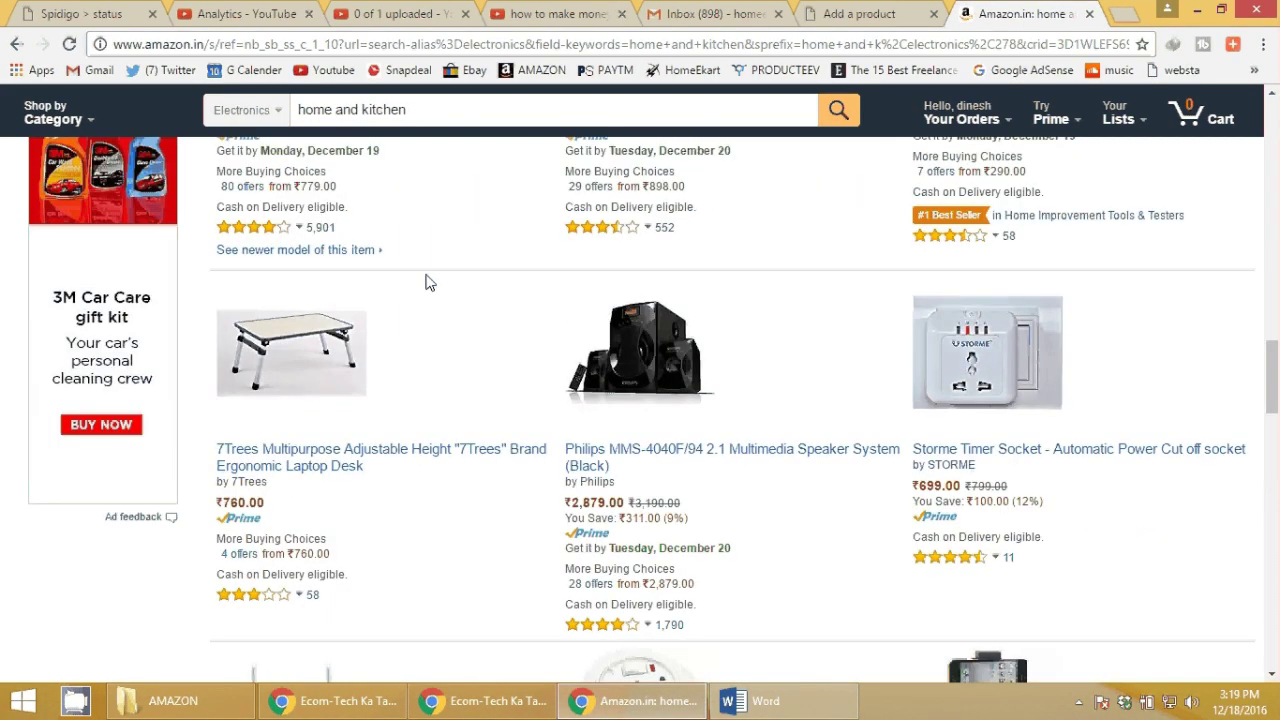
pyautogui.scroll(8, 425, 282)
# Return to the product listing form and examine the main and additional image upload slots.
pyautogui.click(862, 13)
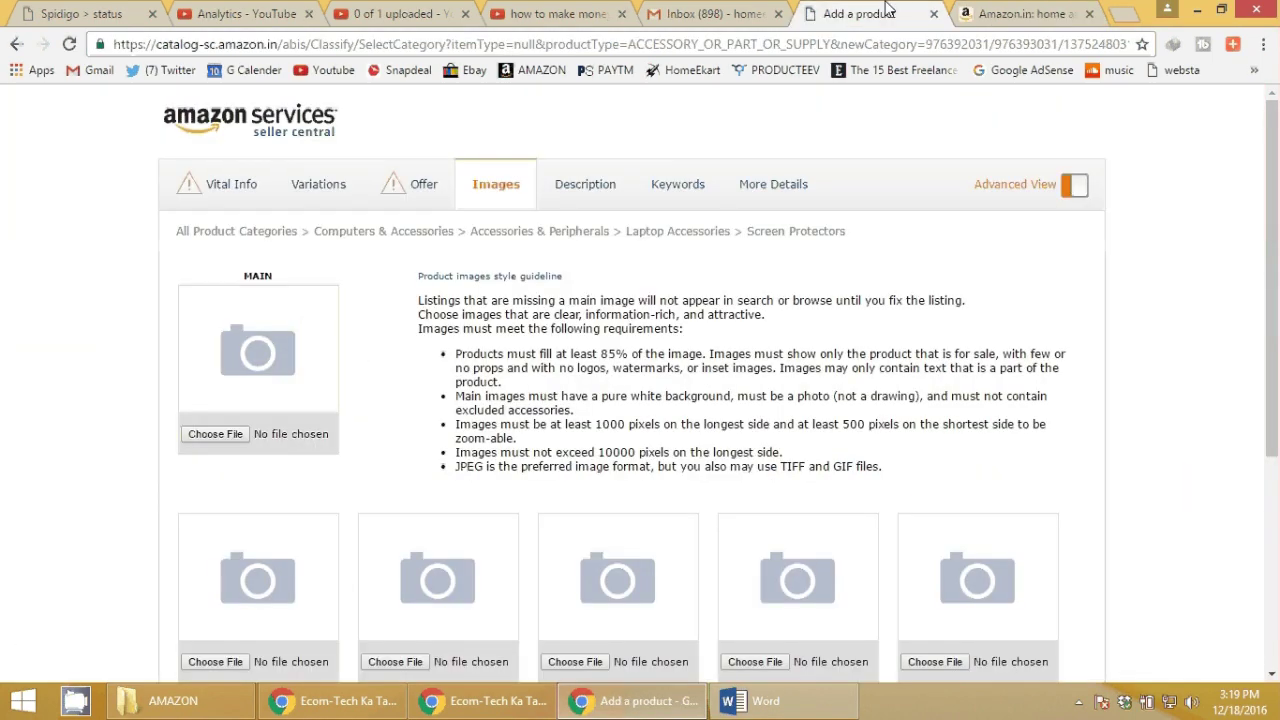
pyautogui.scroll(-1, 370, 410)
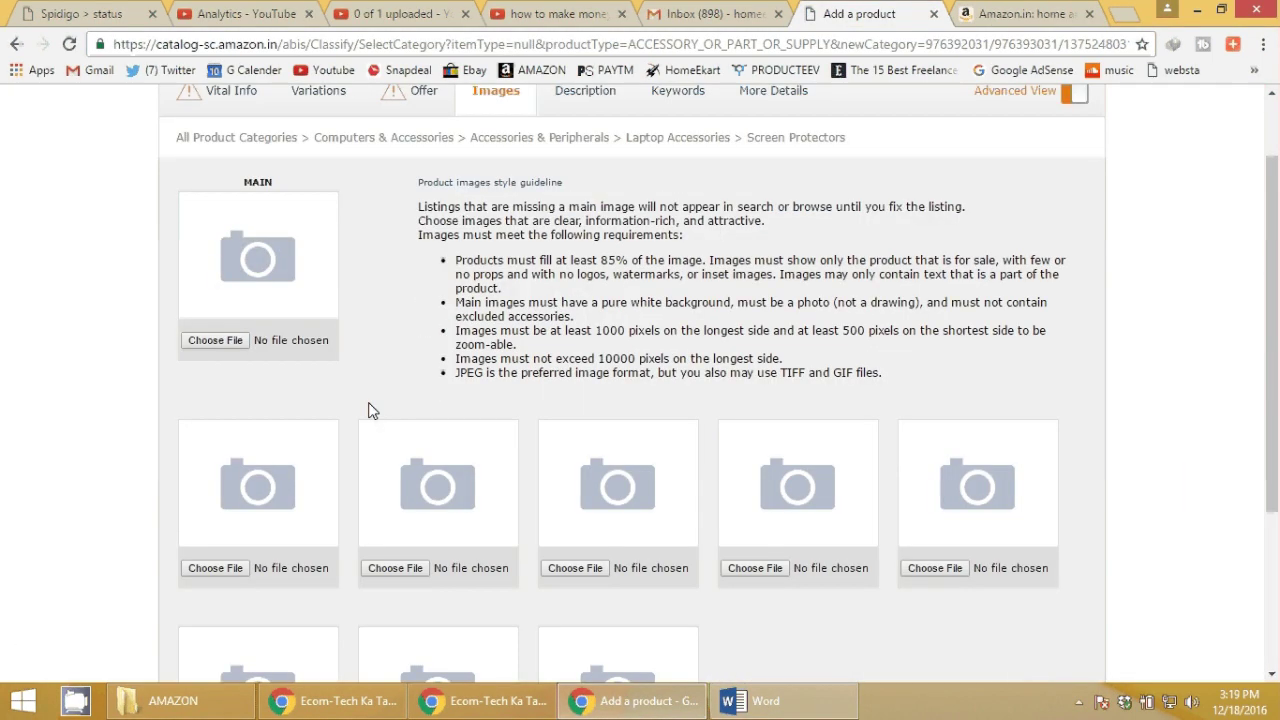
pyautogui.scroll(-3, 368, 410)
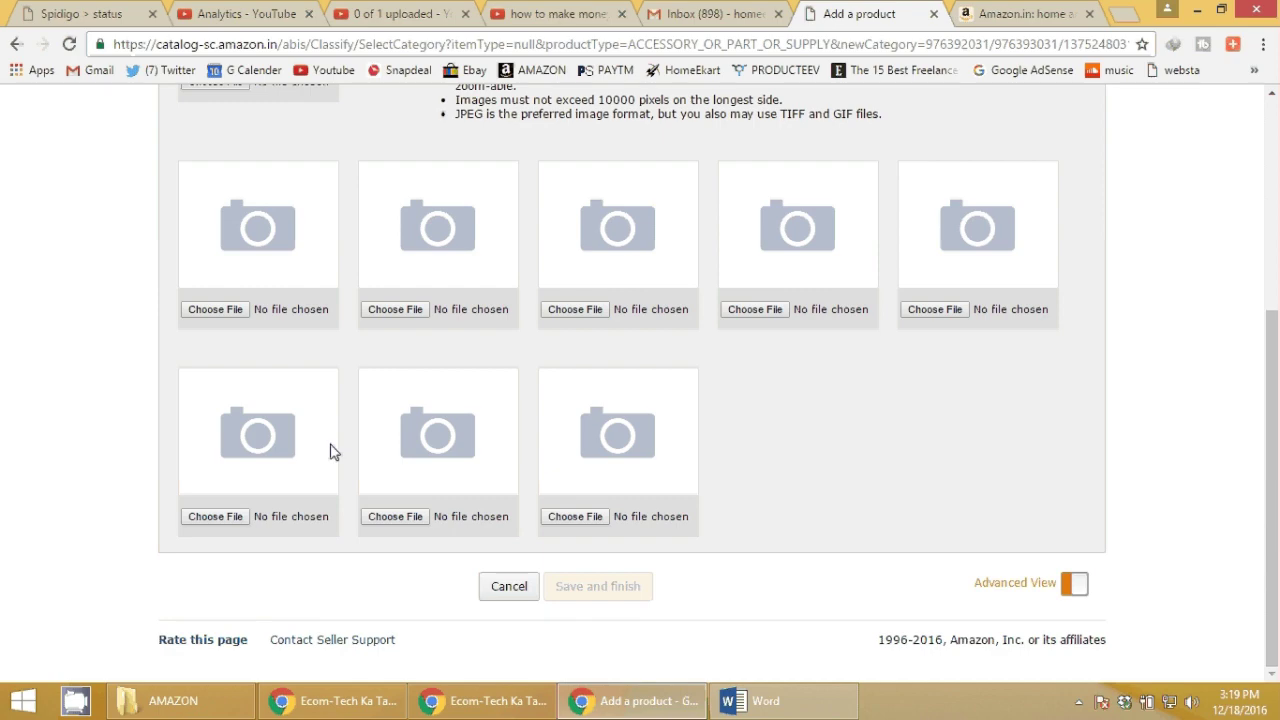
pyautogui.scroll(1, 565, 437)
pyautogui.scroll(3, 565, 437)
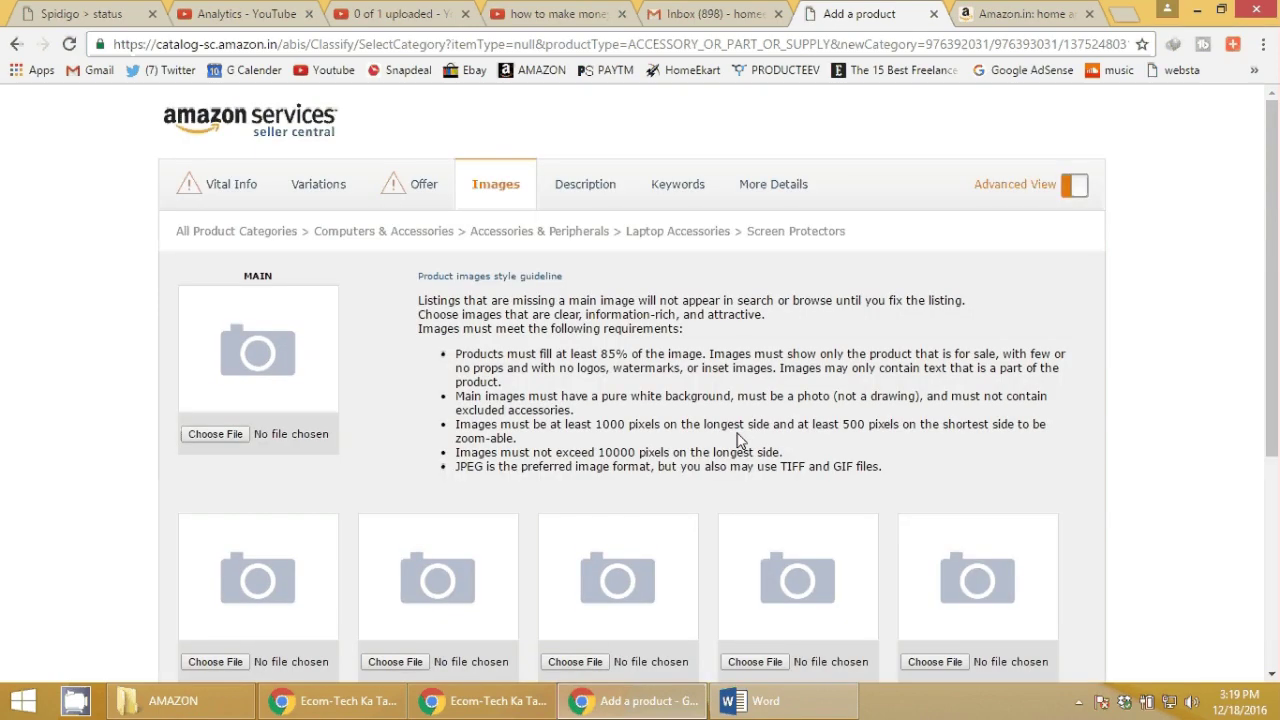
# Open the listing's Description section and read the example text in the Product Description field.
pyautogui.click(585, 184)
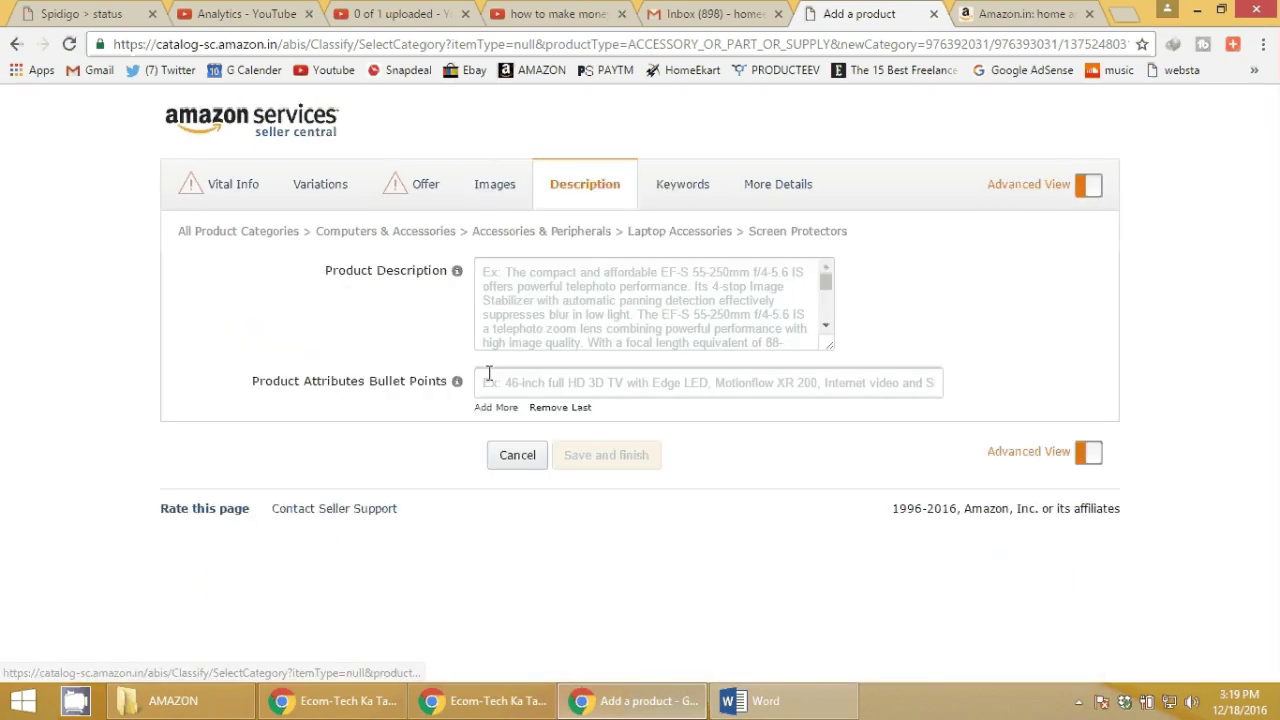
pyautogui.click(545, 340)
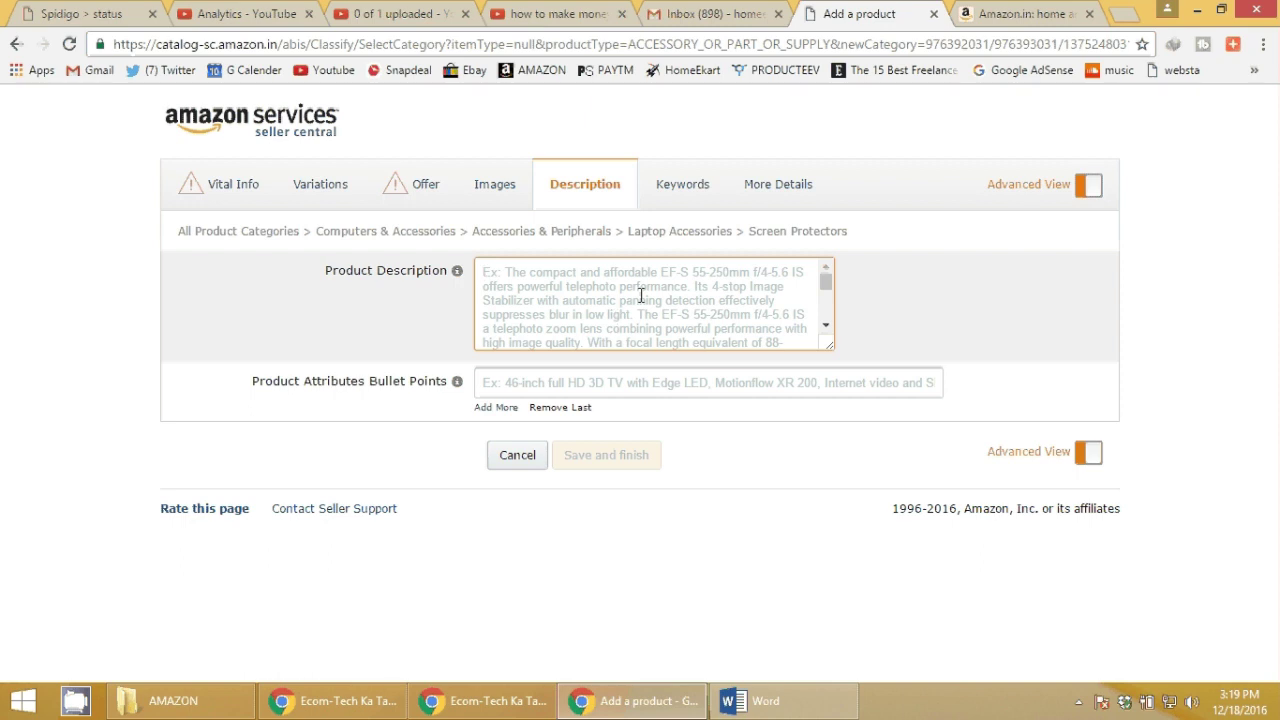
pyautogui.scroll(-3, 641, 296)
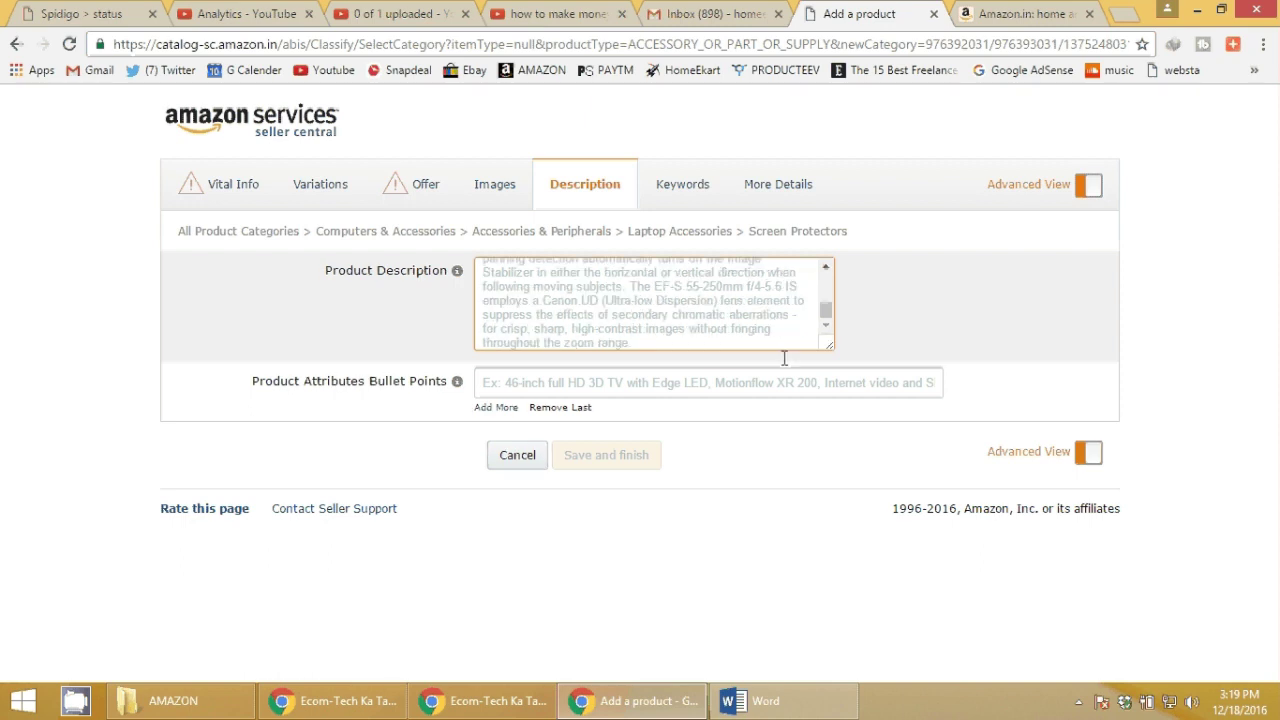
# Enter "5.5 Inch LED Screen" and "LED amoled Screen" as product attribute bullet points and add a third empty bullet row.
pyautogui.moveTo(514, 379)
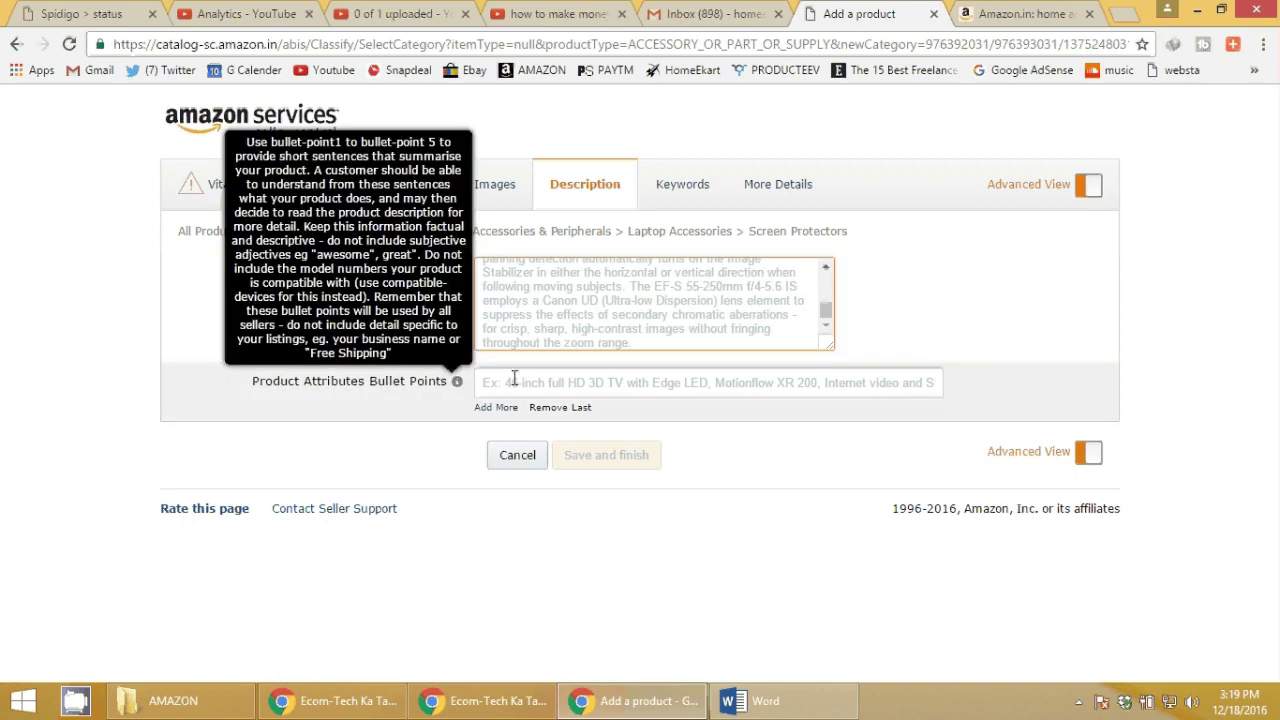
pyautogui.click(577, 382)
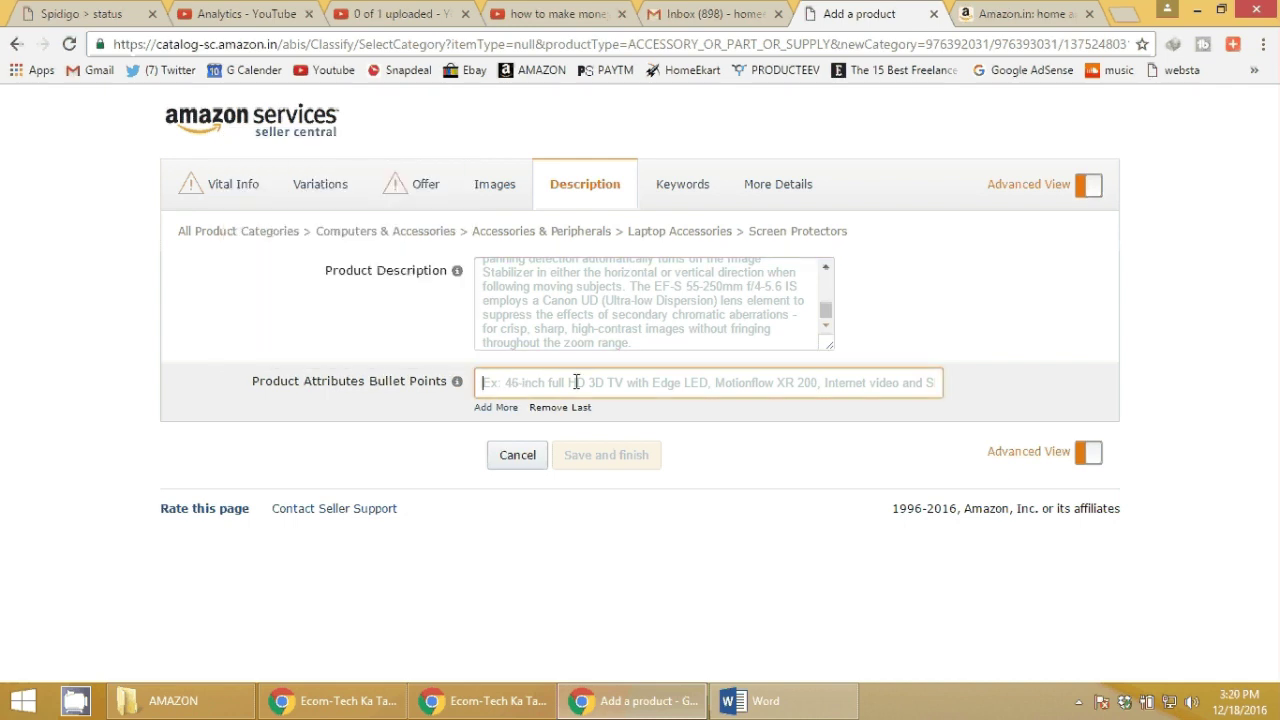
pyautogui.write('5.5 ')
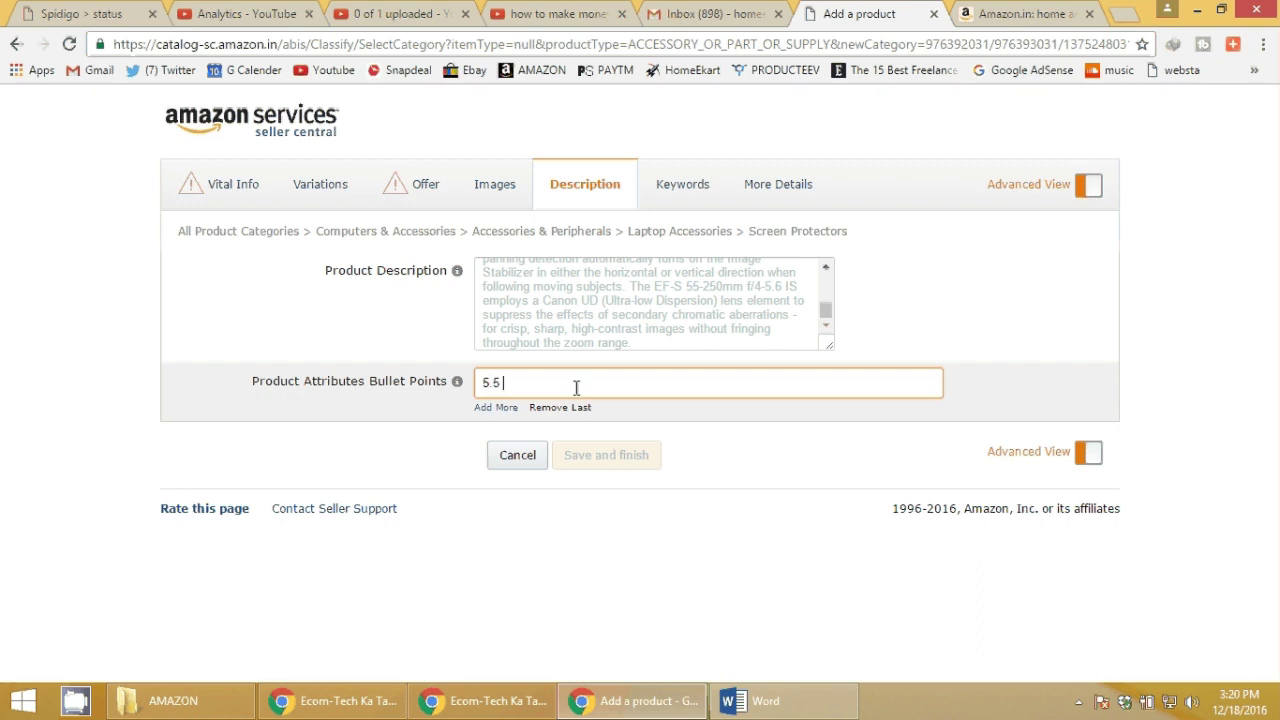
pyautogui.write('Inch LED Screen')
pyautogui.click(513, 407)
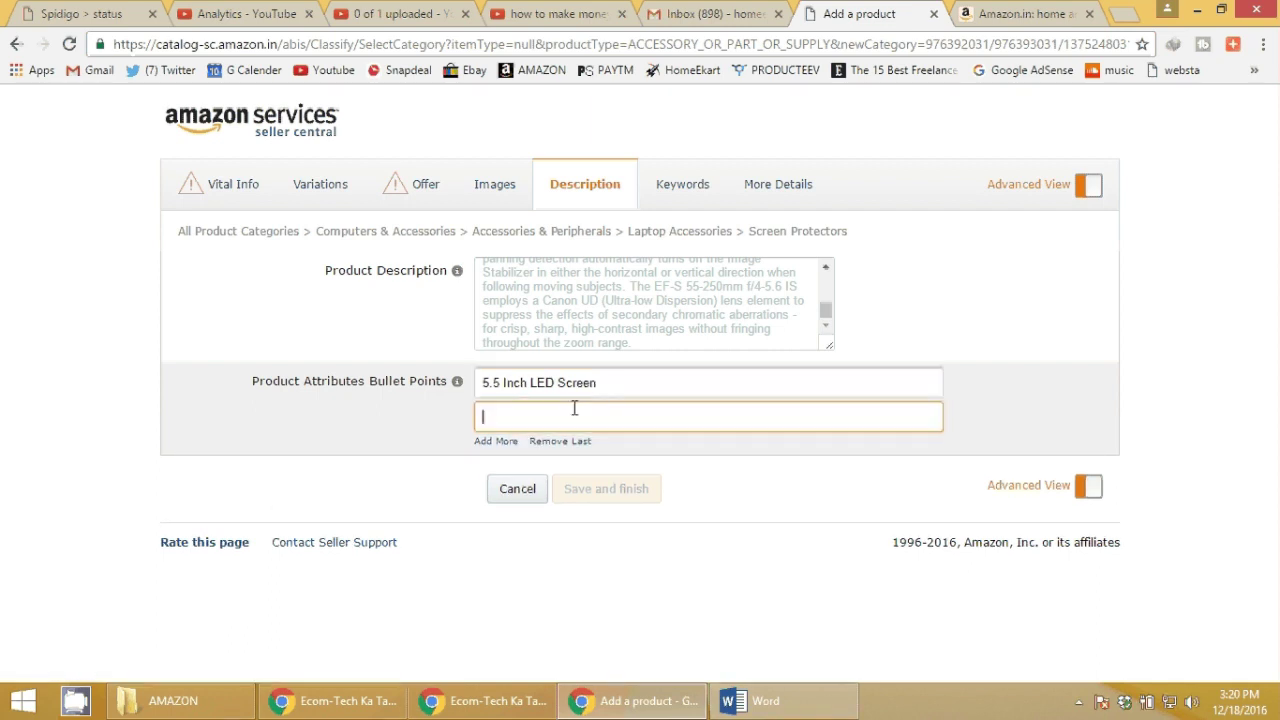
pyautogui.write('LED amoled Screen')
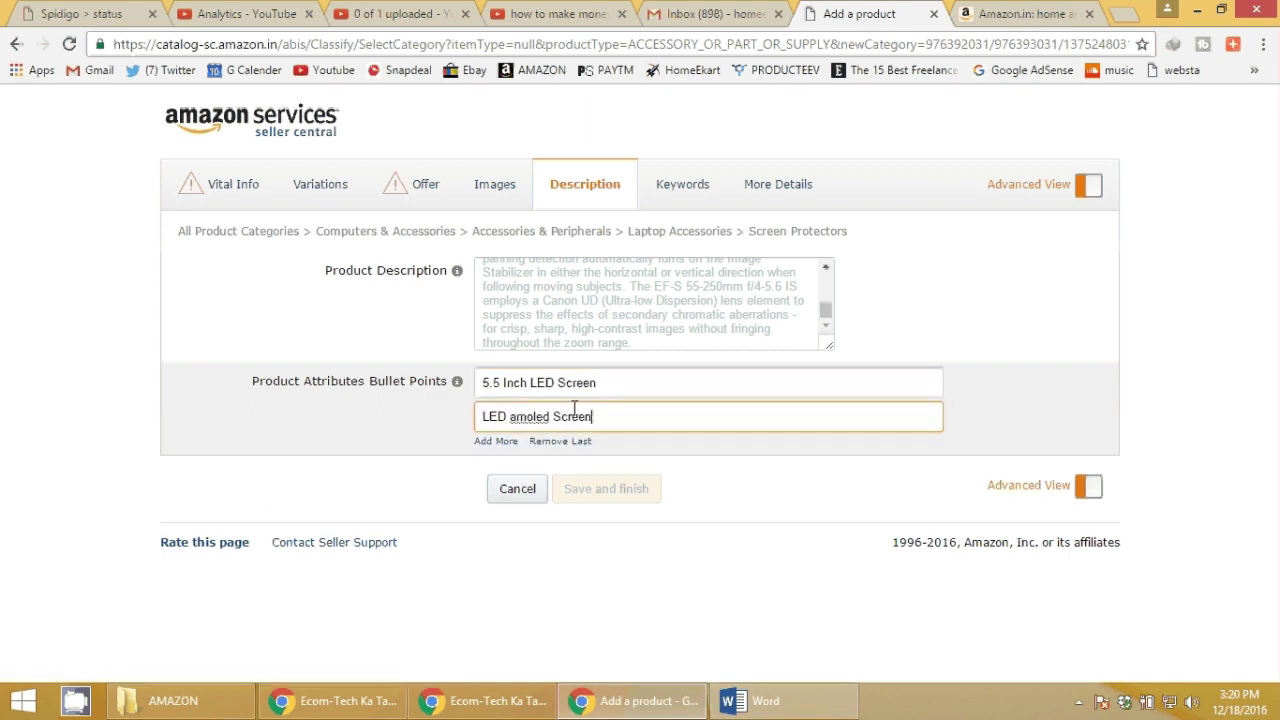
pyautogui.click(498, 440)
pyautogui.click(591, 449)
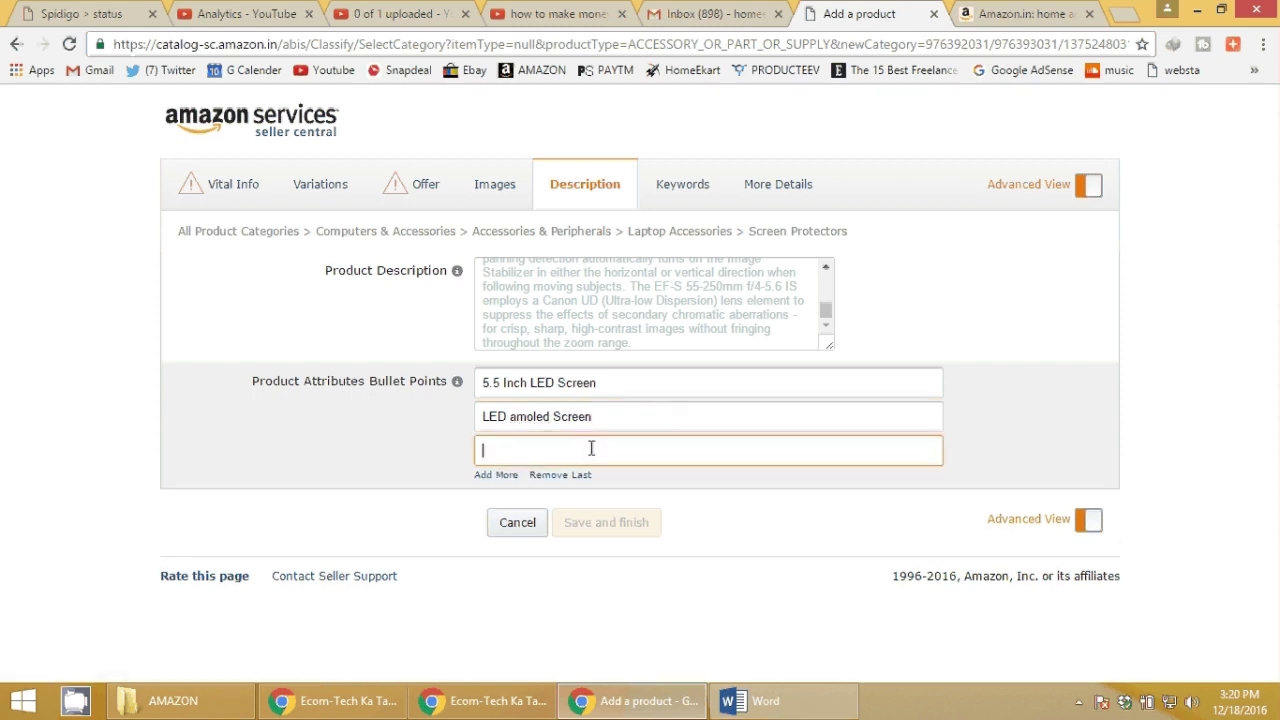
# Clear both product attribute bullet points and remove the two extra bullet rows.
pyautogui.click(602, 422)
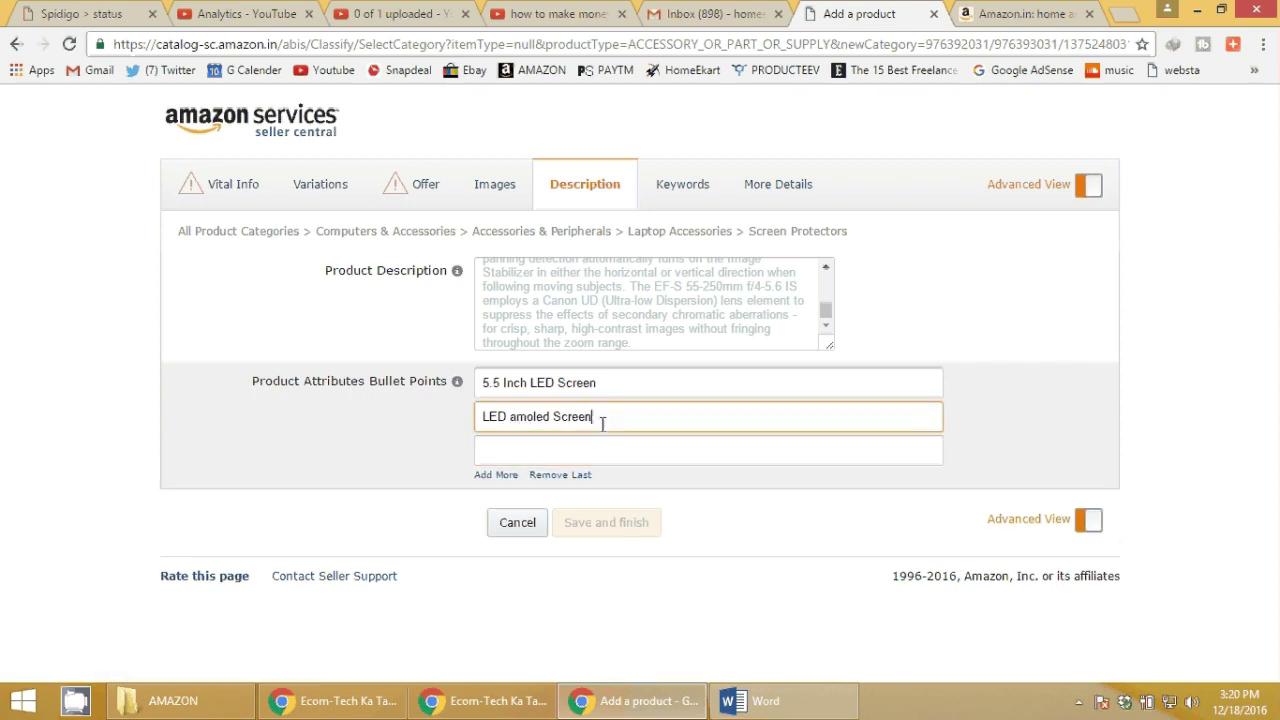
pyautogui.hotkey('ctrl', 'a')
pyautogui.press('BackSpace')
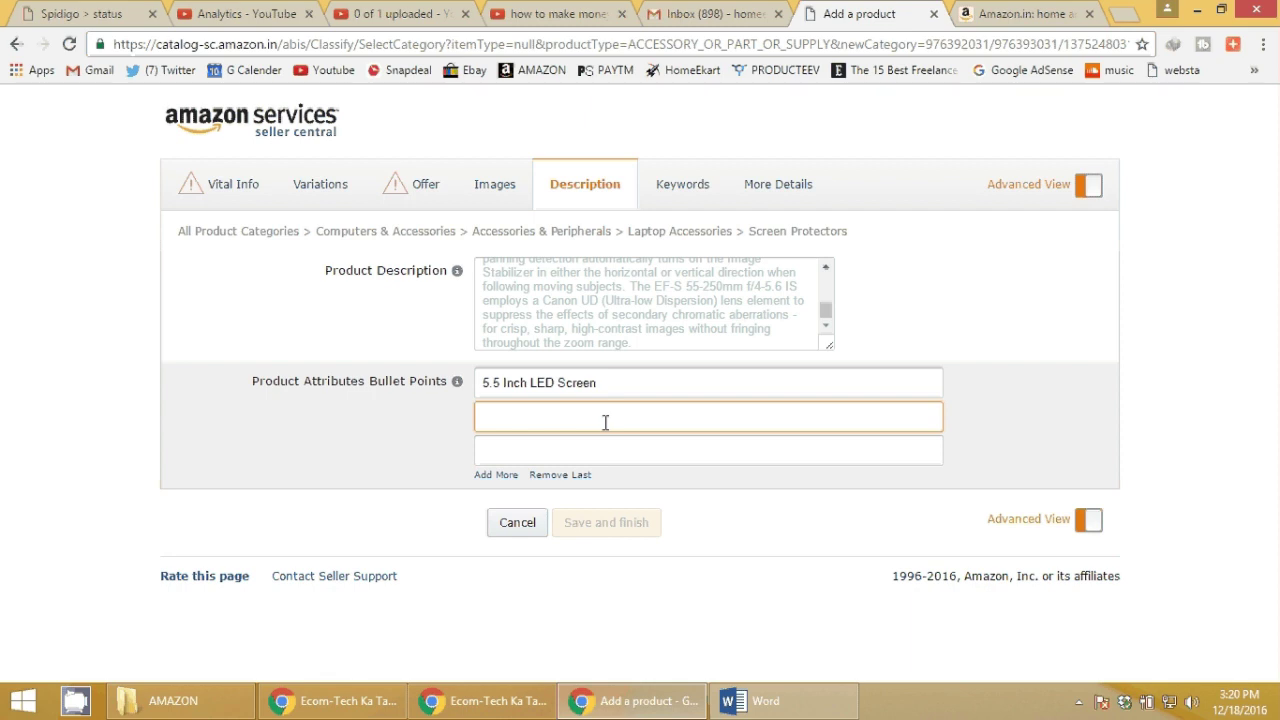
pyautogui.click(623, 382)
pyautogui.hotkey('ctrl', 'a')
pyautogui.press('BackSpace')
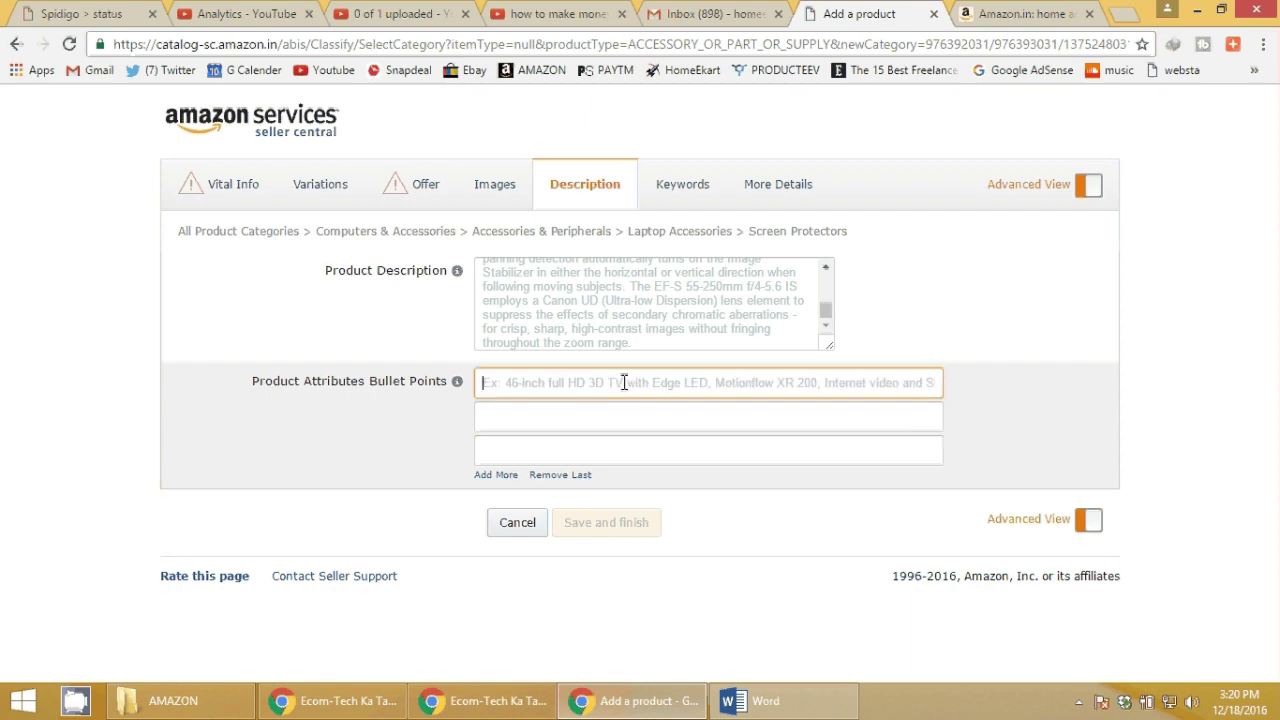
pyautogui.click(573, 477)
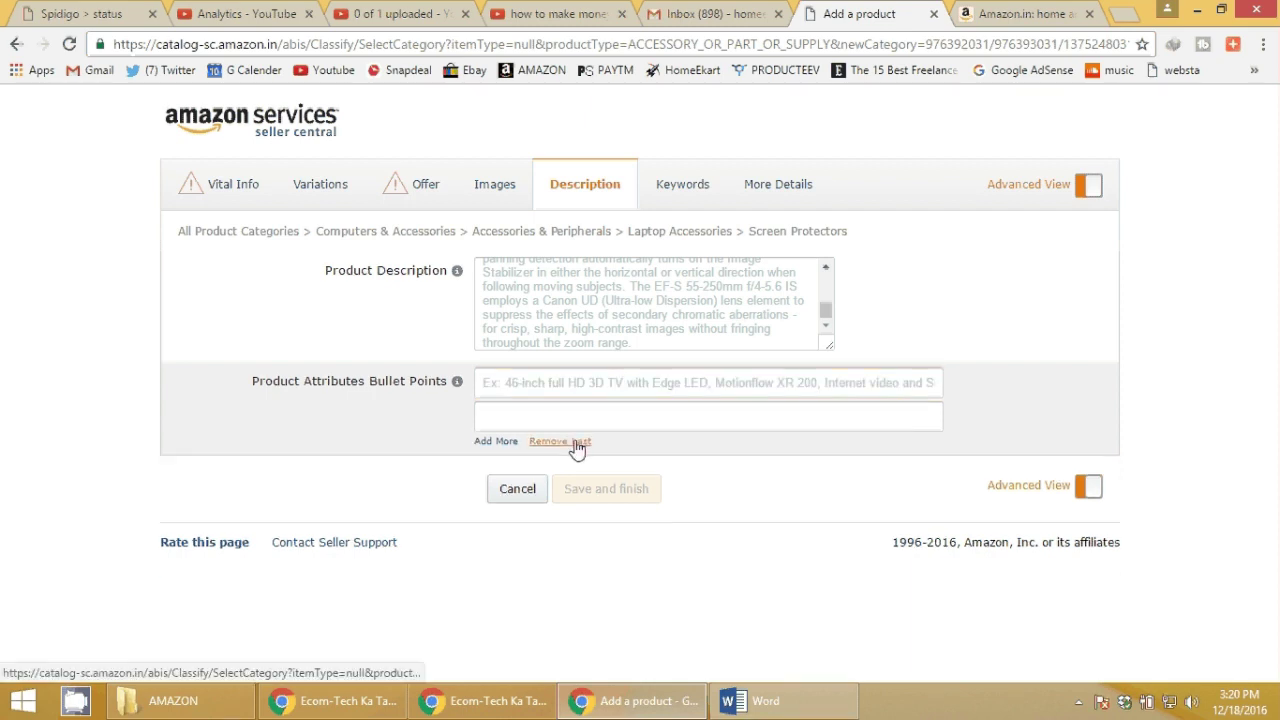
pyautogui.click(577, 443)
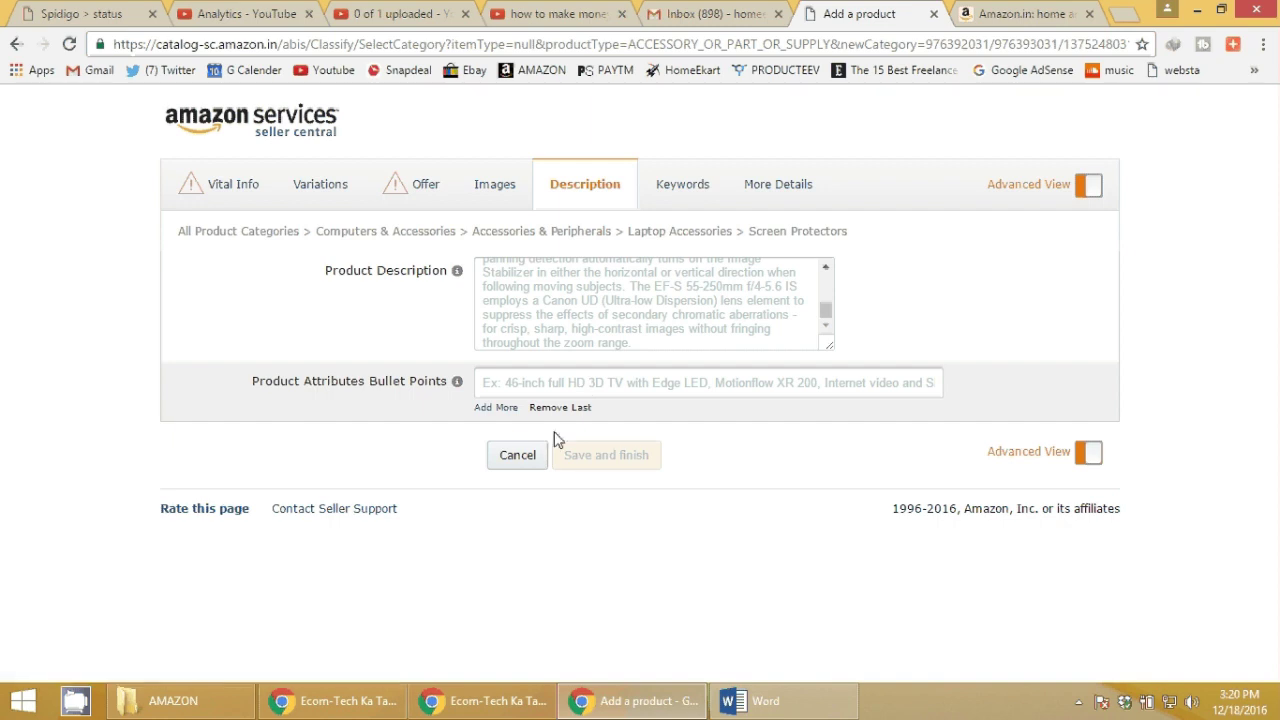
# Open the listing's Keywords section at Search Terms, and search the Amazon.in shopping site for "home decor products".
pyautogui.click(679, 190)
pyautogui.click(575, 270)
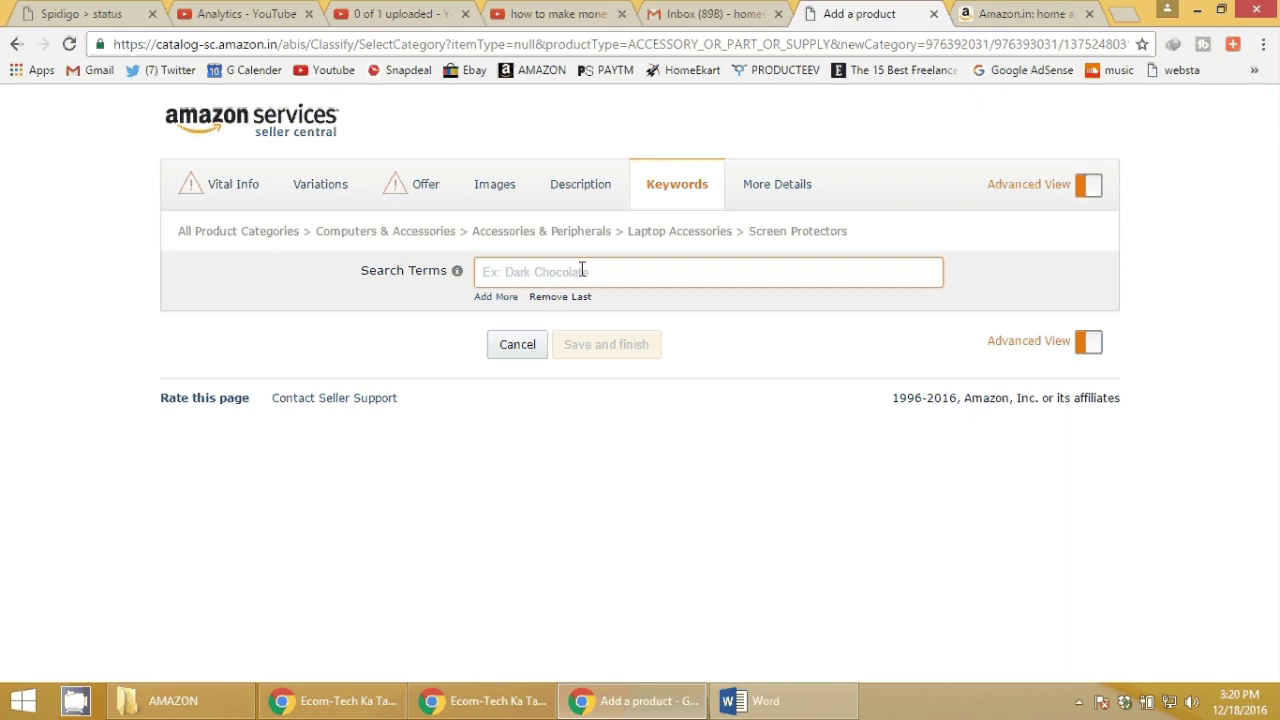
pyautogui.hotkey('ctrl', 'Tab')
pyautogui.tripleClick(427, 147)
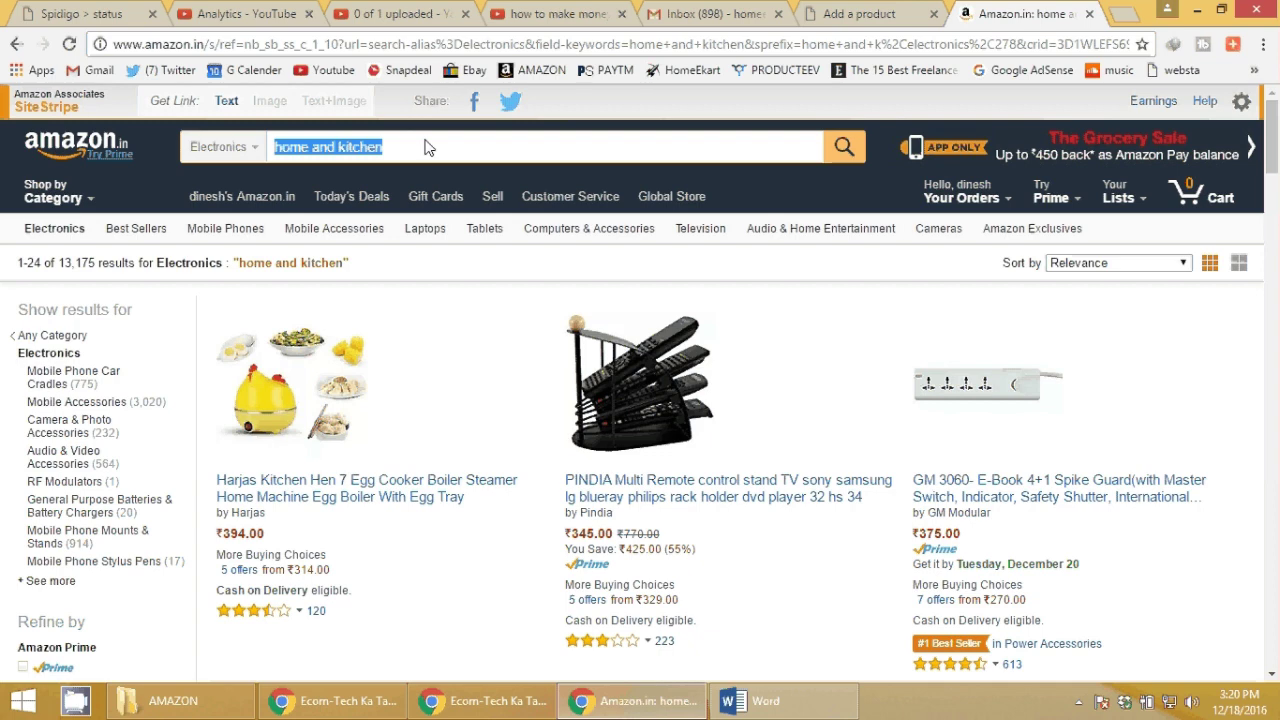
pyautogui.write('home deco')
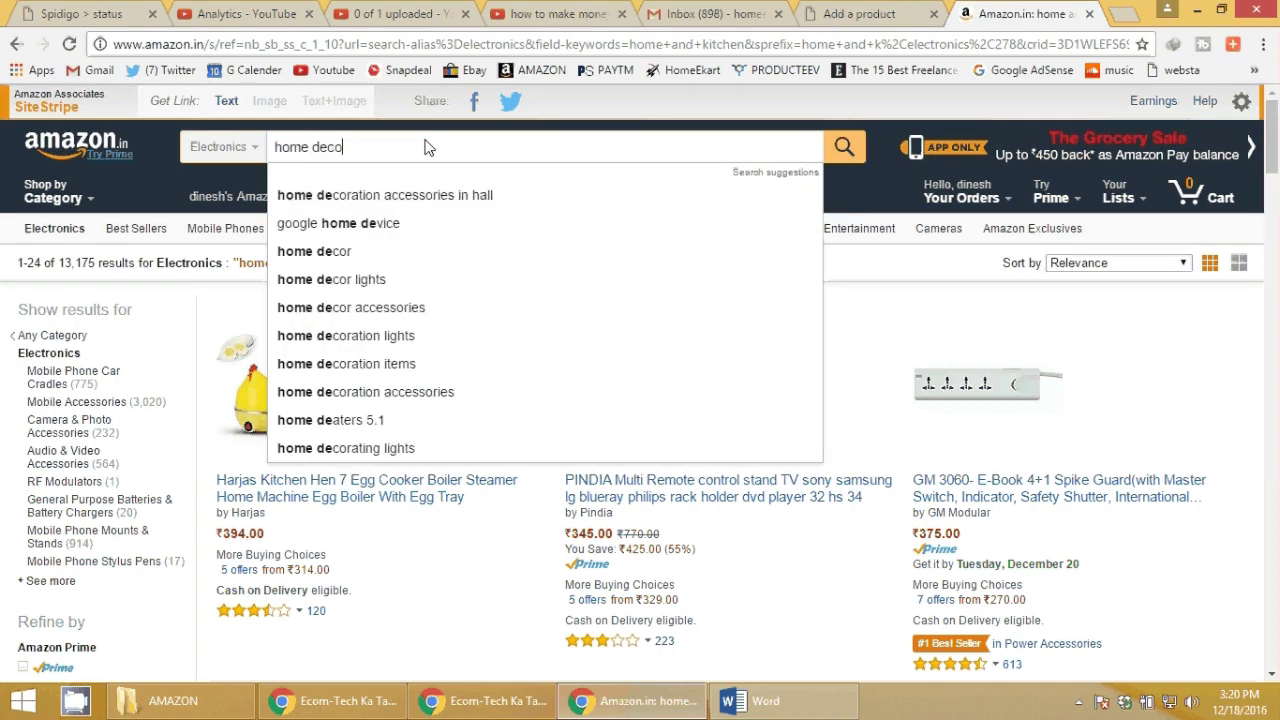
pyautogui.write('r products')
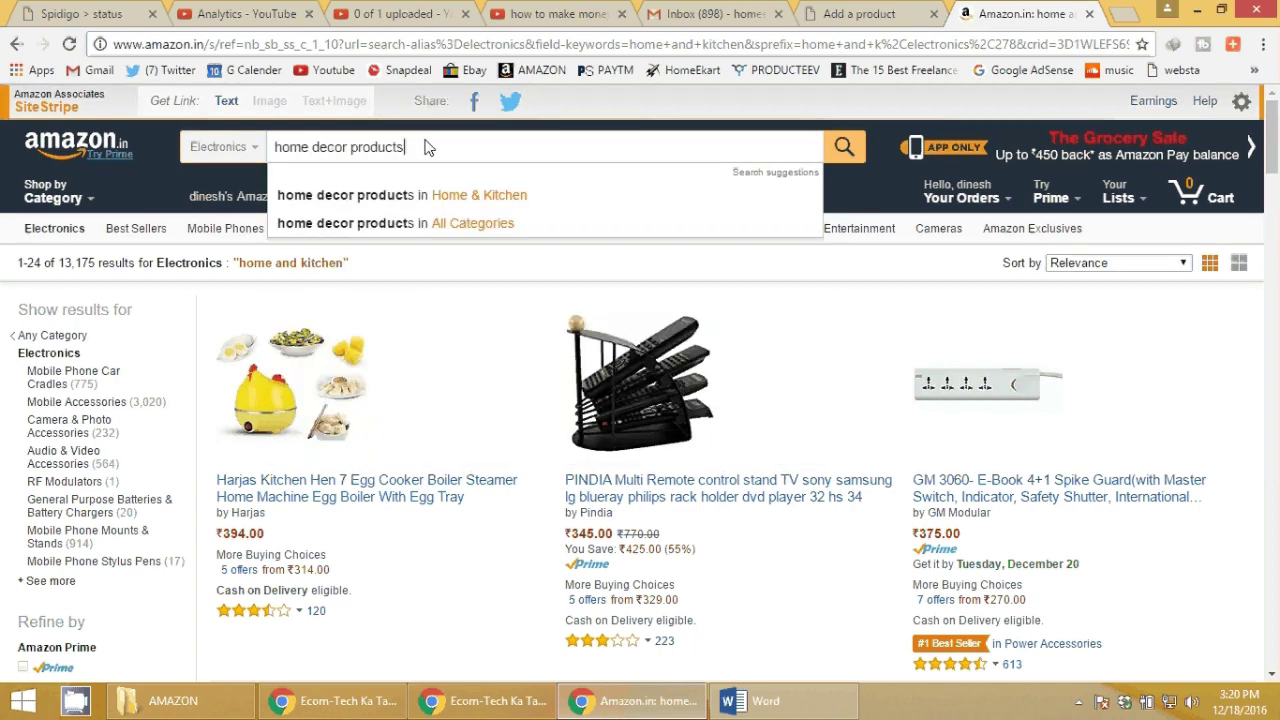
pyautogui.press('Return')
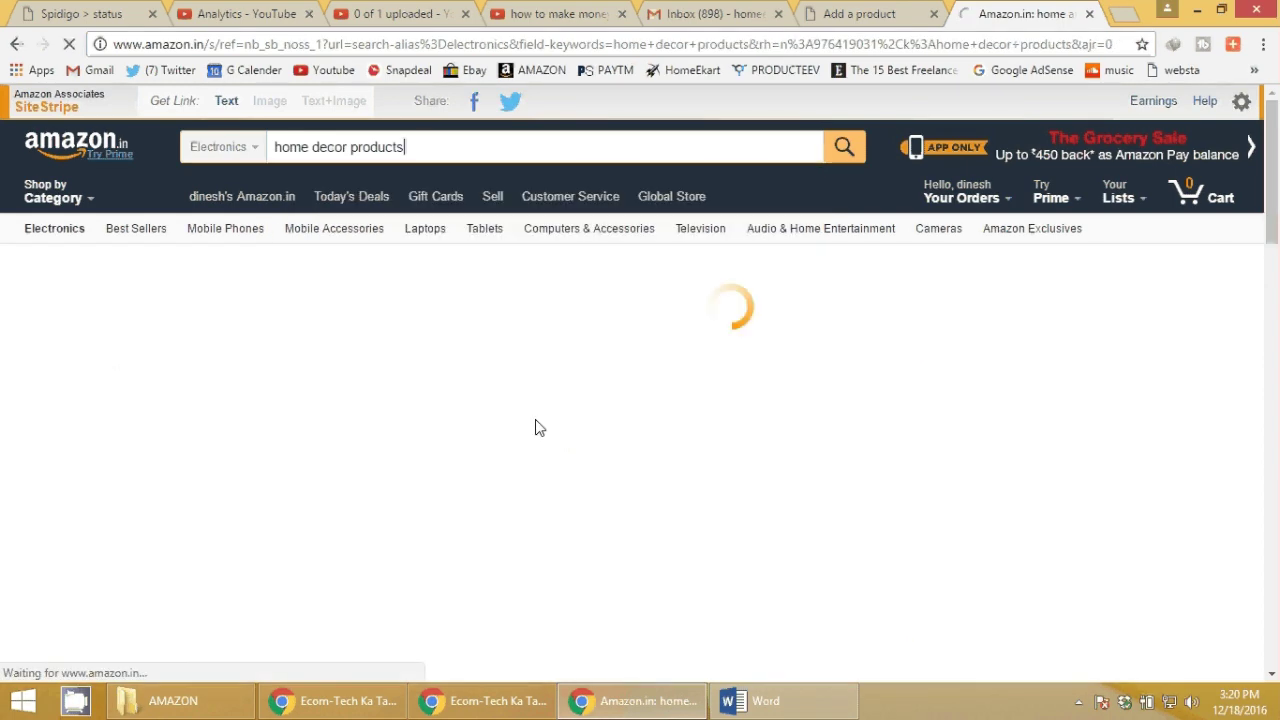
# Browse the home decor search results on Amazon.in to examine which products match the search phrase.
pyautogui.scroll(-5, 536, 425)
pyautogui.scroll(5, 538, 428)
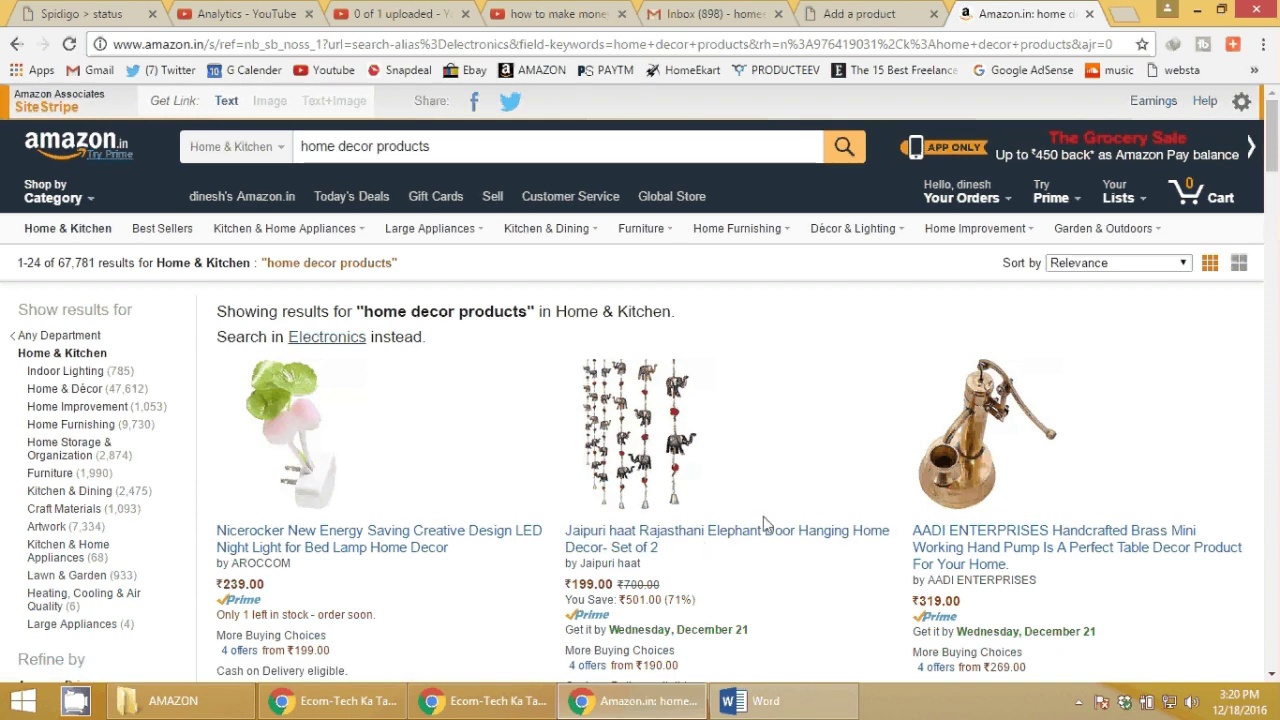
pyautogui.hotkey('ctrl', 'shift', 'Tab')
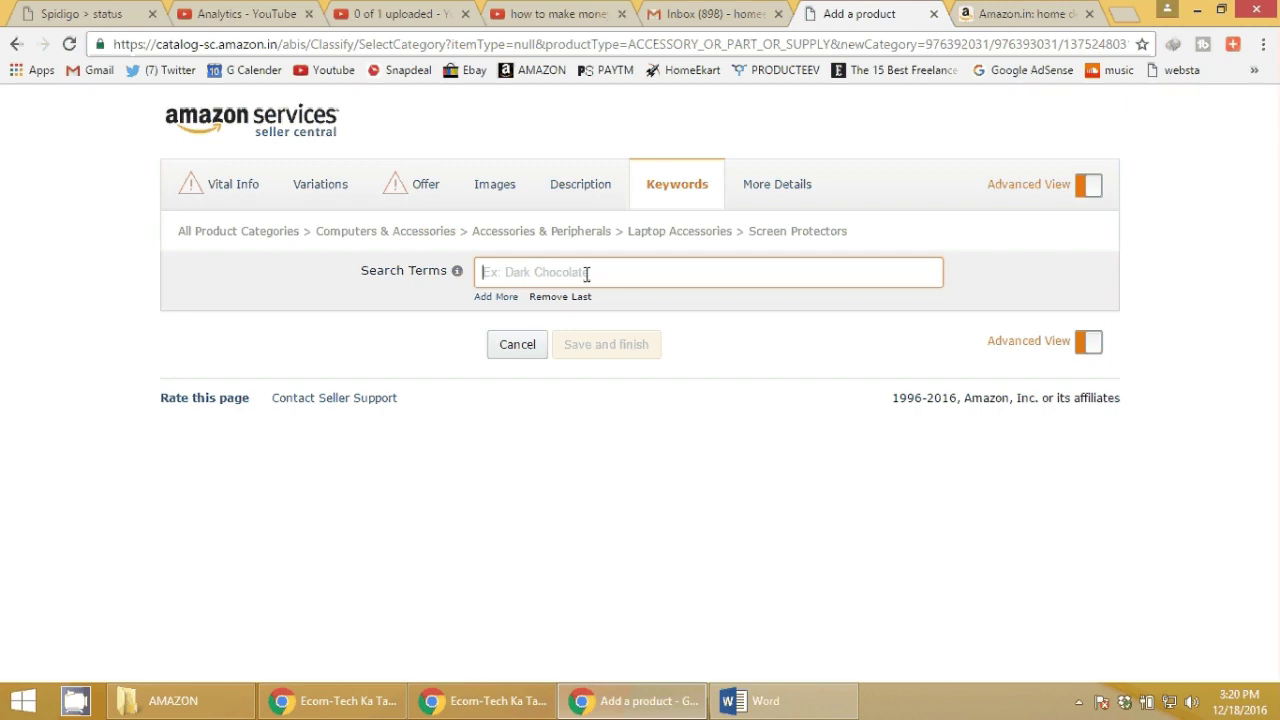
pyautogui.click(1018, 9)
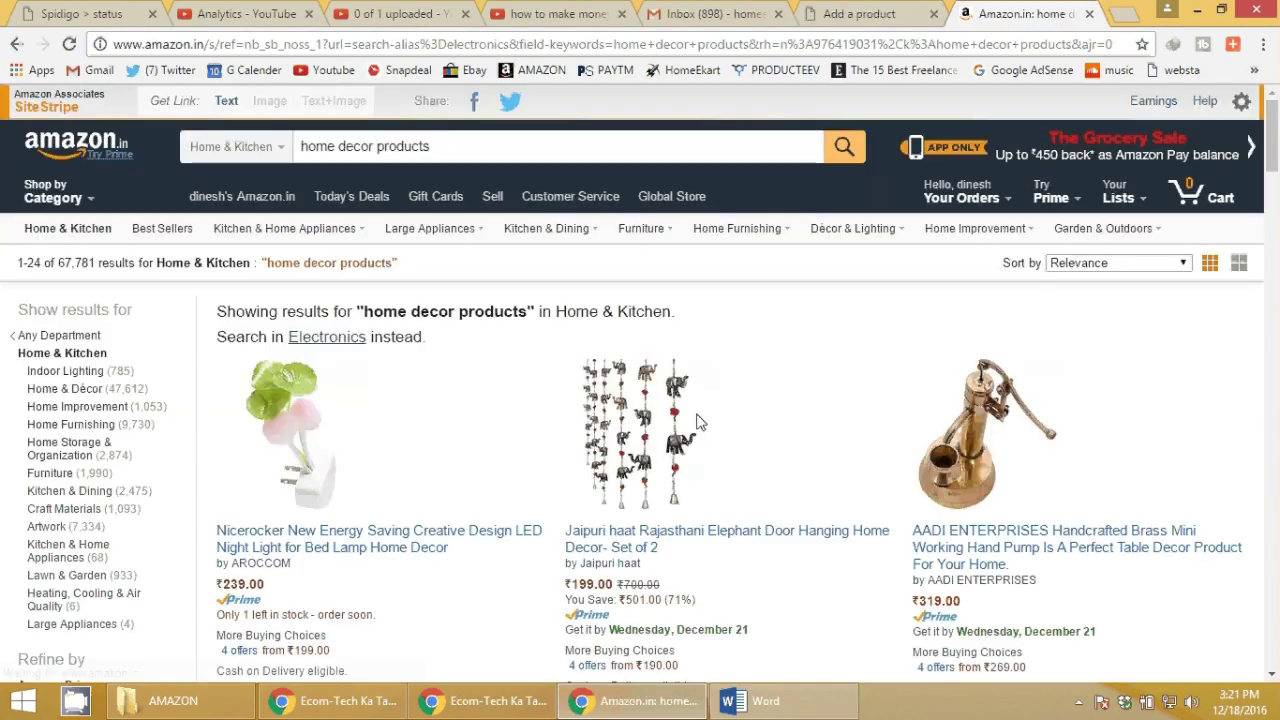
pyautogui.scroll(-10, 740, 414)
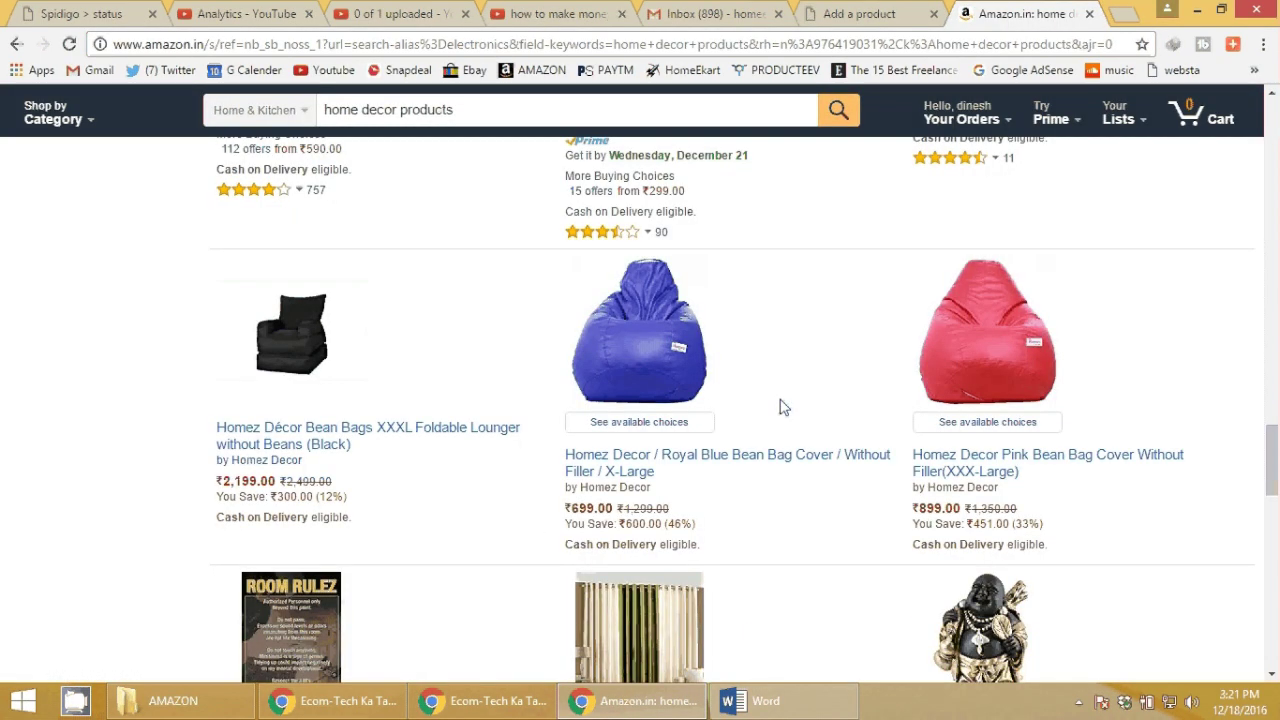
pyautogui.scroll(10, 795, 437)
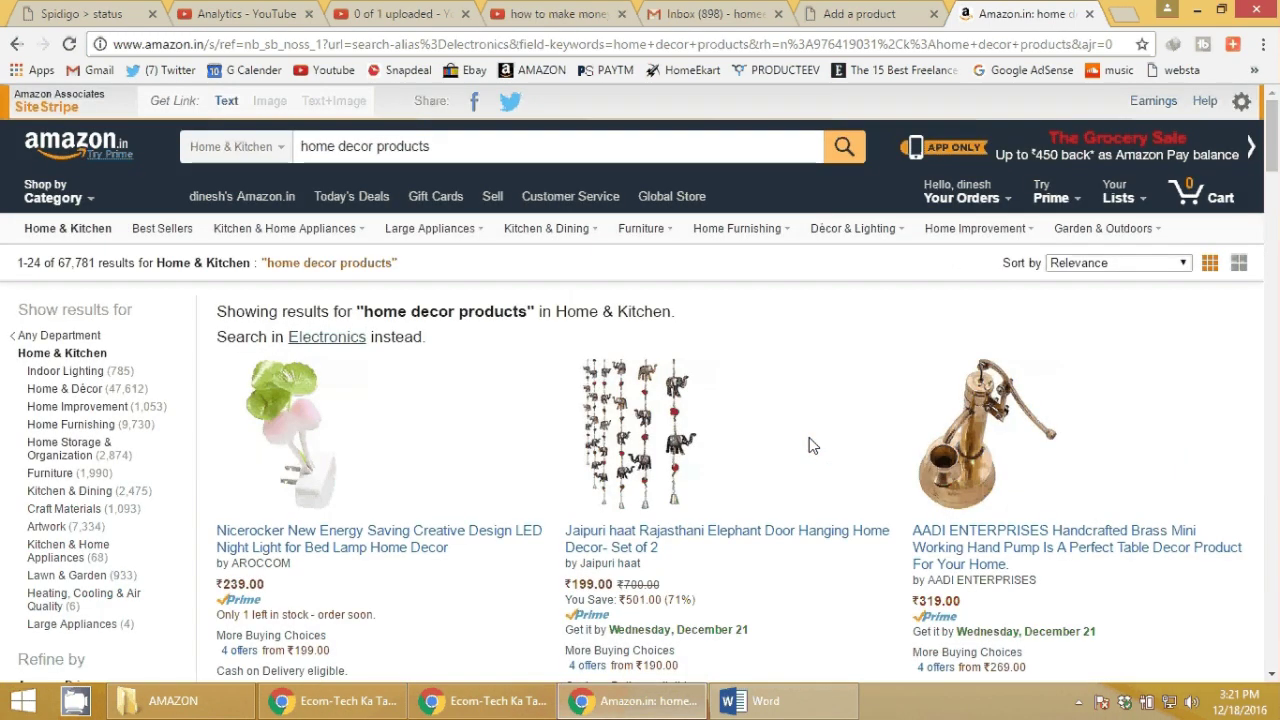
# Return to the listing form and enter "home decor products" as the search term, correcting the misspelled last word.
pyautogui.hotkey('ctrl', 'shift', 'Tab')
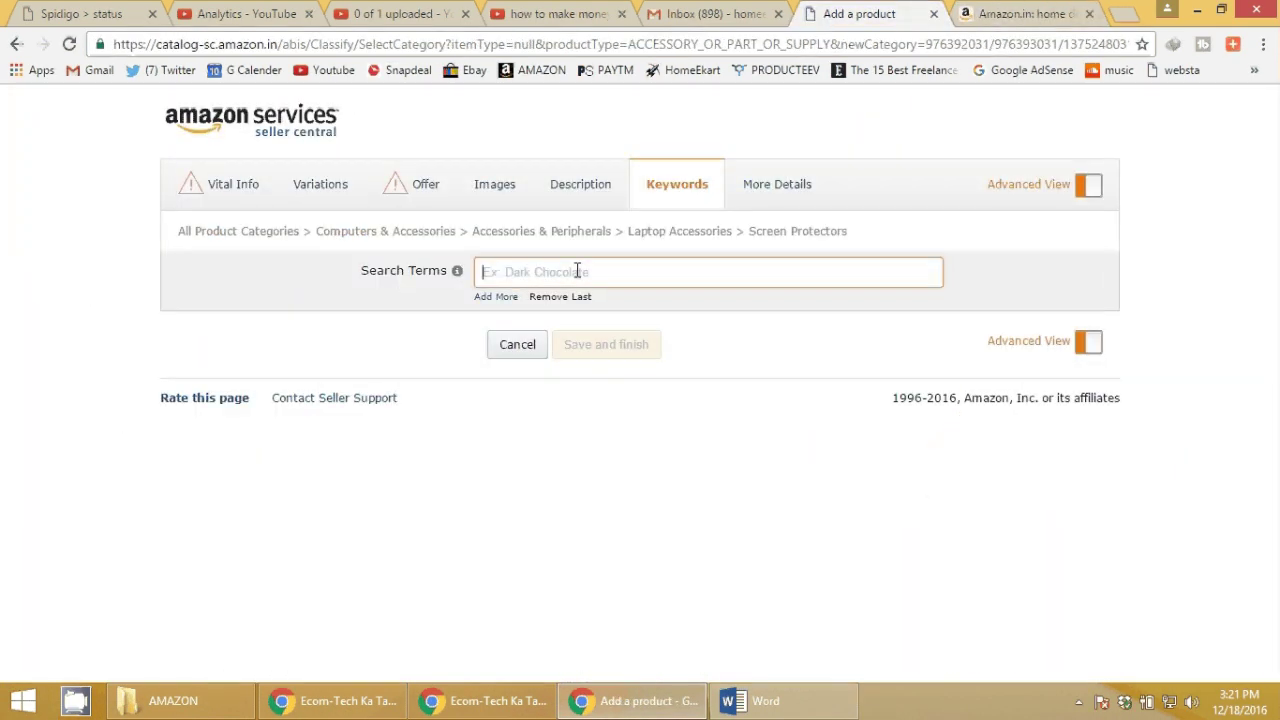
pyautogui.write('homeek')
pyautogui.hotkey('ctrl', 'a')
pyautogui.write('home decor prouts')
pyautogui.rightClick(572, 274)
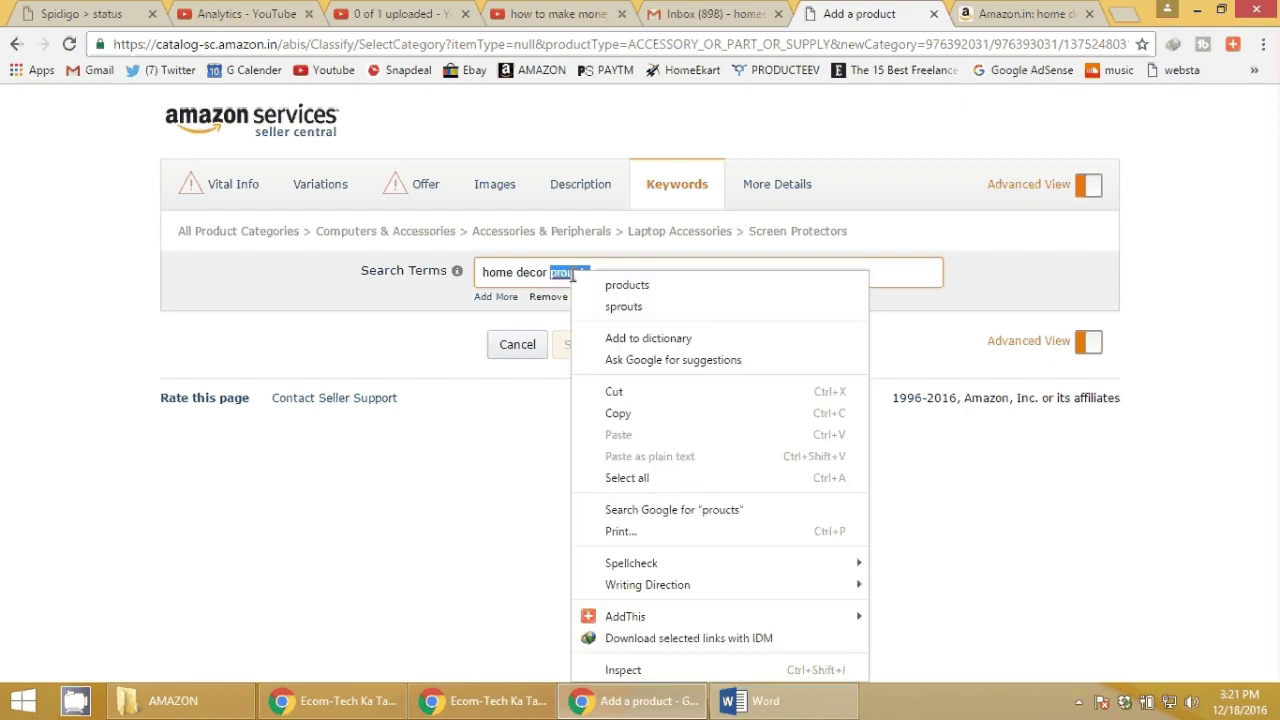
pyautogui.click(618, 287)
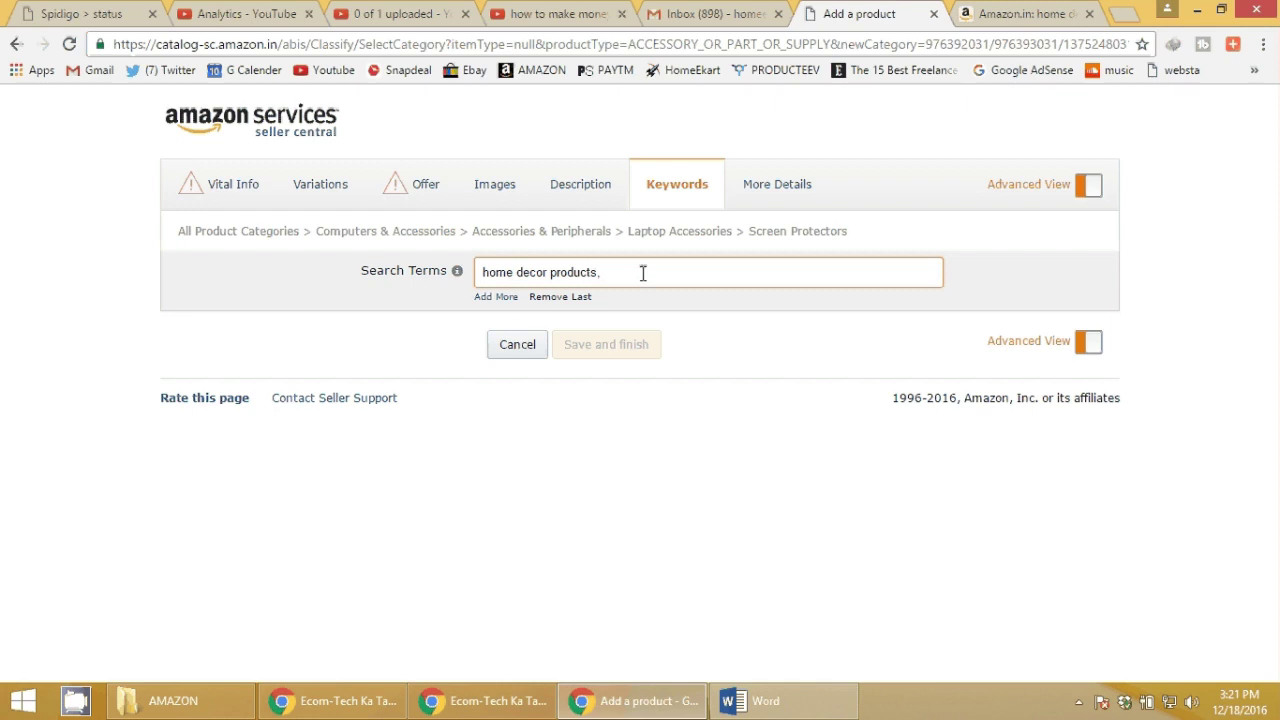
# Open the listing's More Details section and examine its optional fields, from package dimensions and weight through impedance.
pyautogui.click(773, 194)
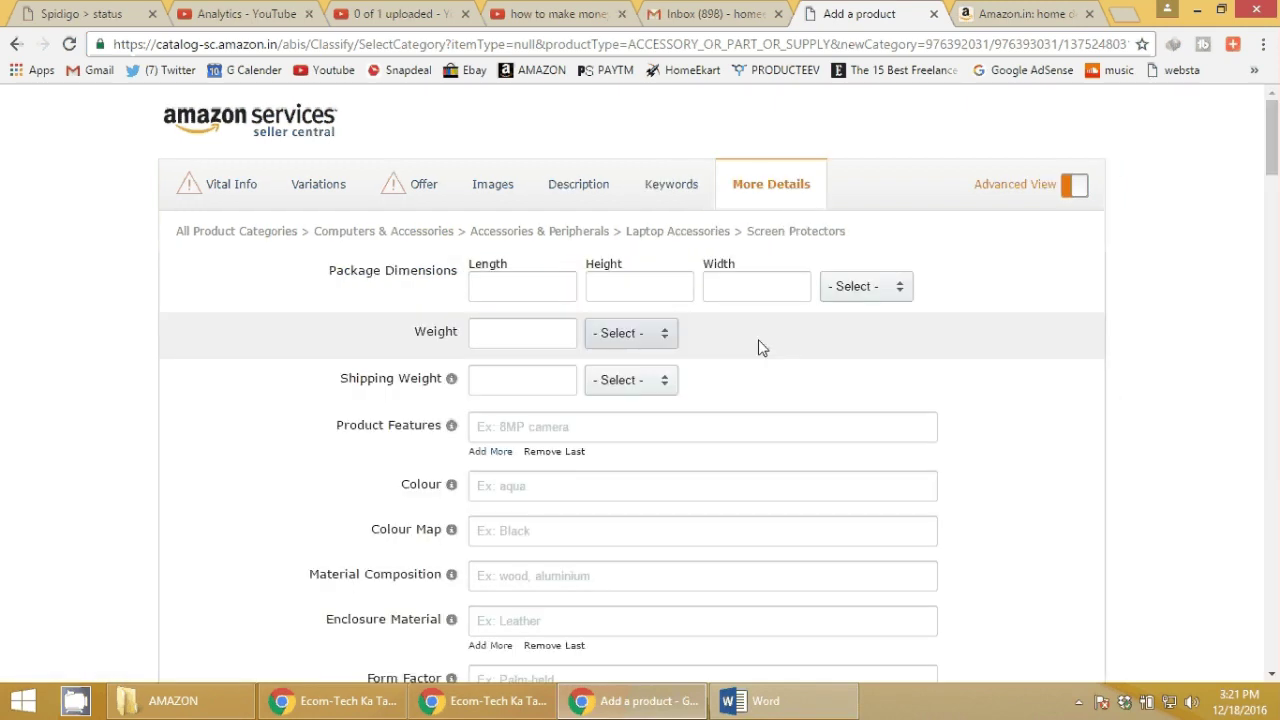
pyautogui.scroll(-15, 760, 345)
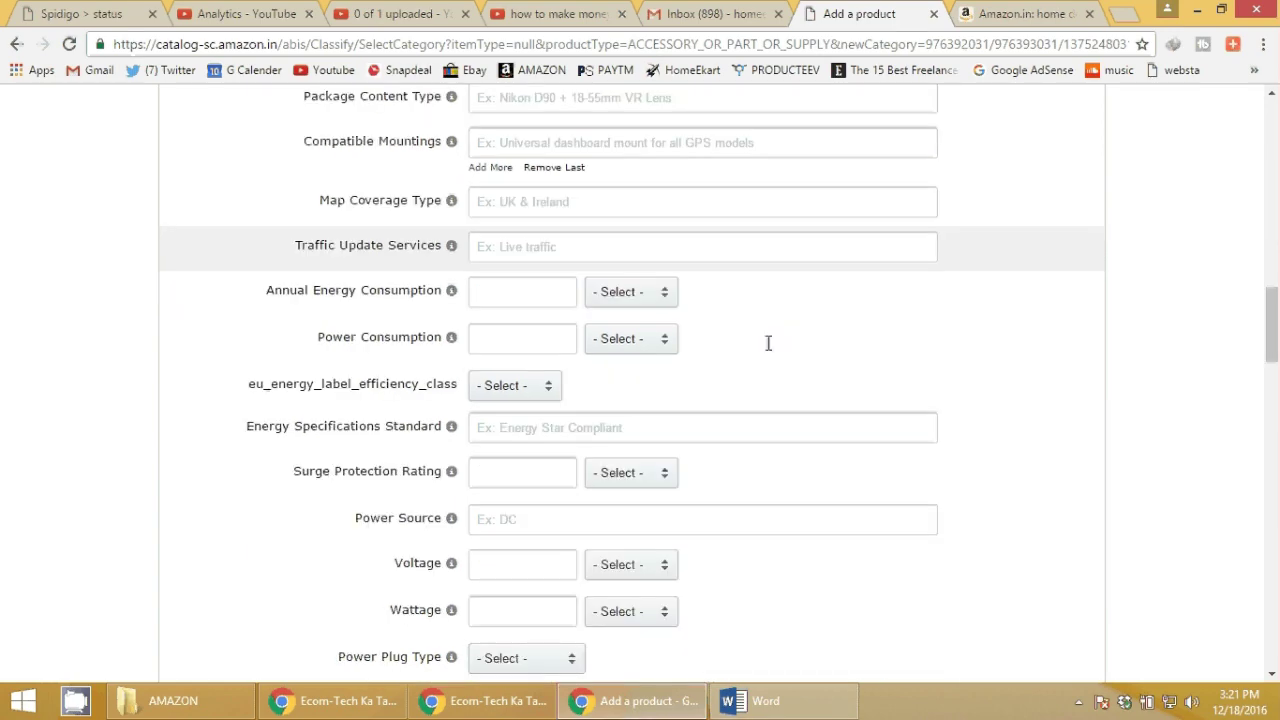
pyautogui.scroll(-10, 768, 343)
pyautogui.scroll(-6, 770, 360)
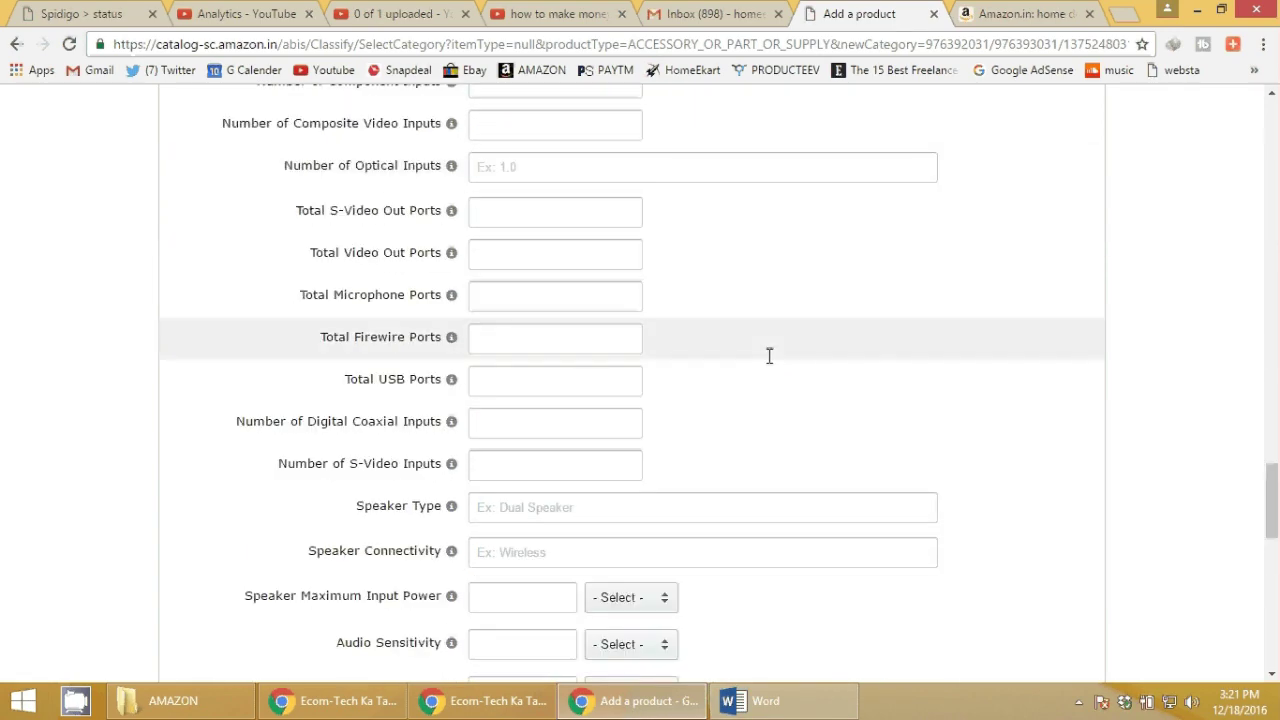
pyautogui.scroll(-5, 770, 358)
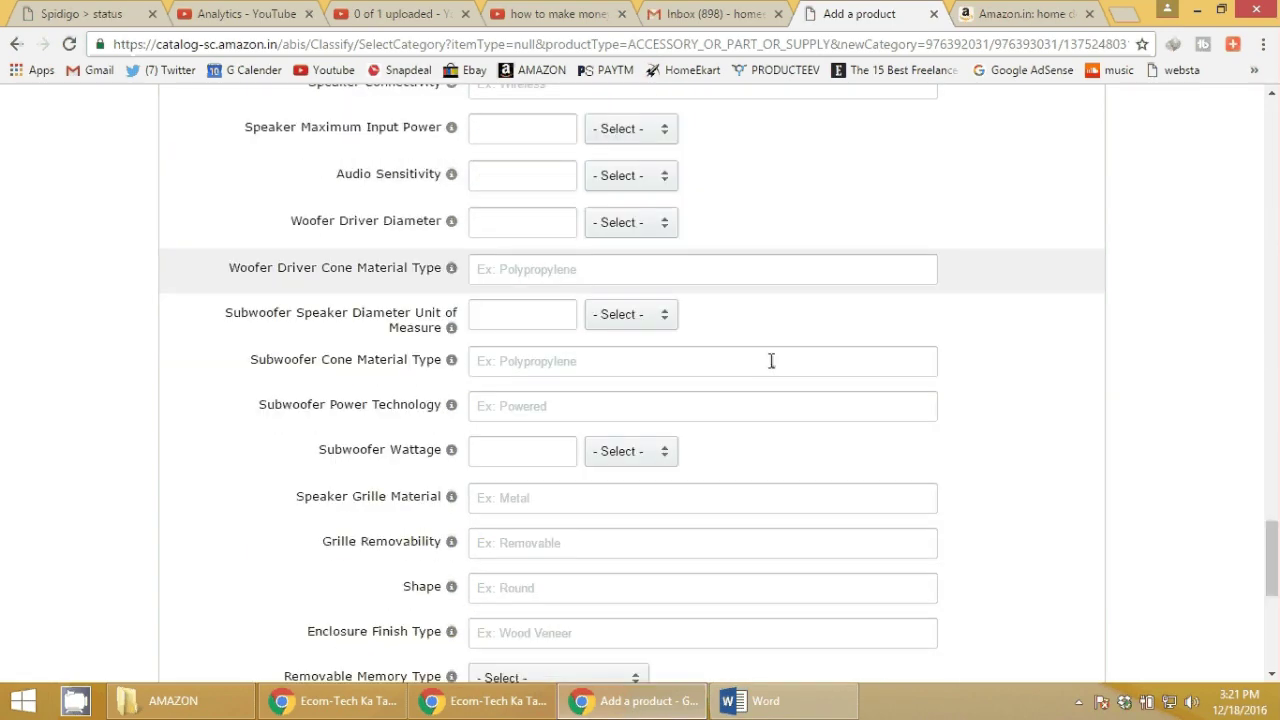
pyautogui.scroll(-6, 771, 361)
pyautogui.scroll(20, 771, 363)
pyautogui.scroll(15, 775, 390)
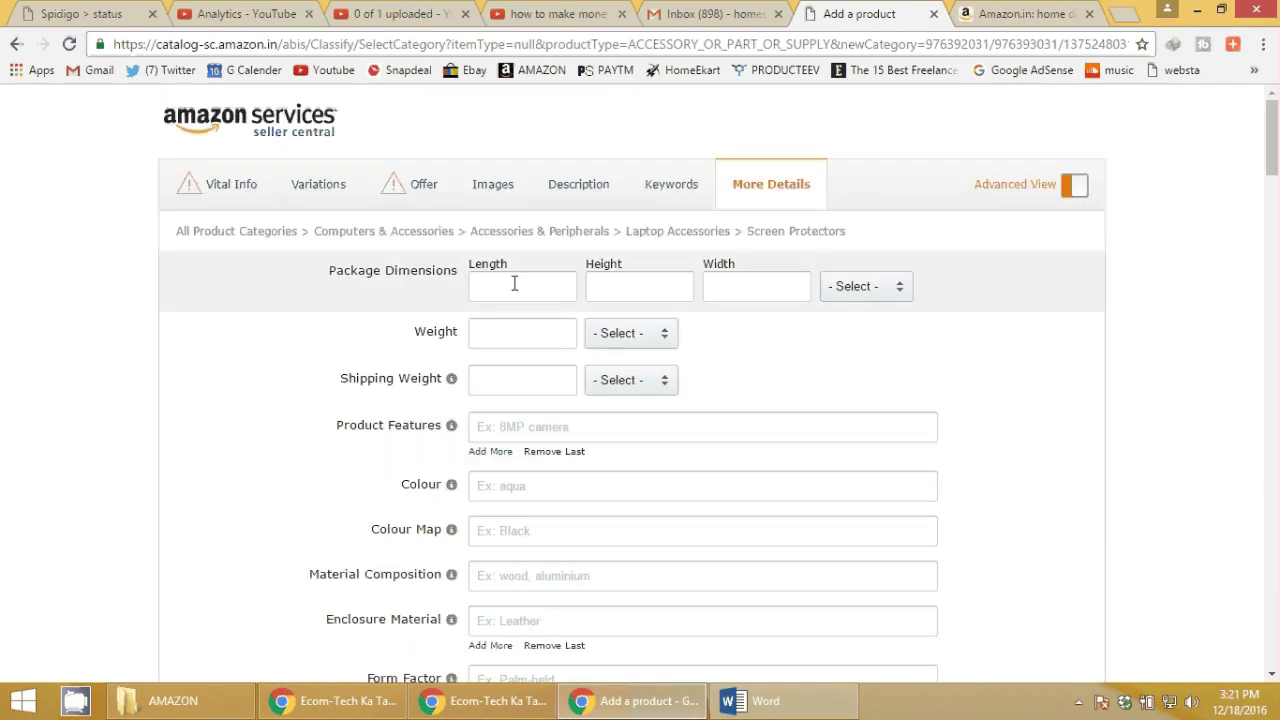
pyautogui.scroll(-7, 600, 385)
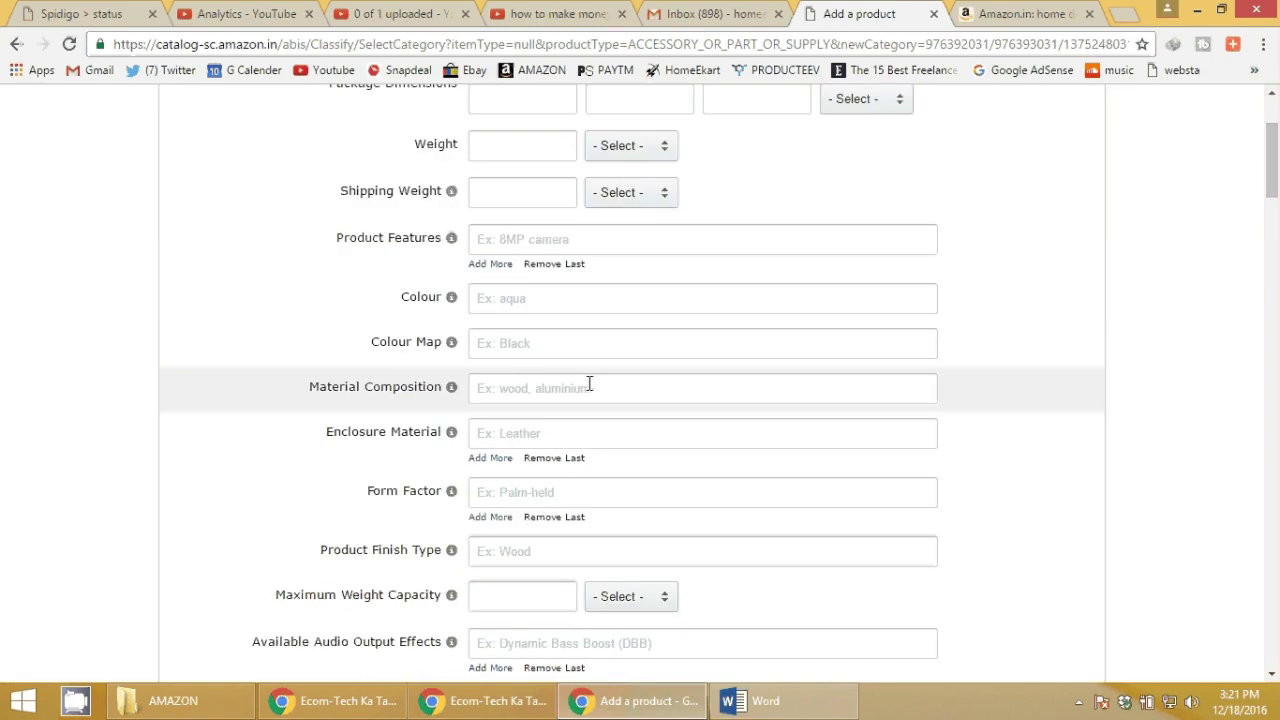
pyautogui.scroll(-10, 598, 403)
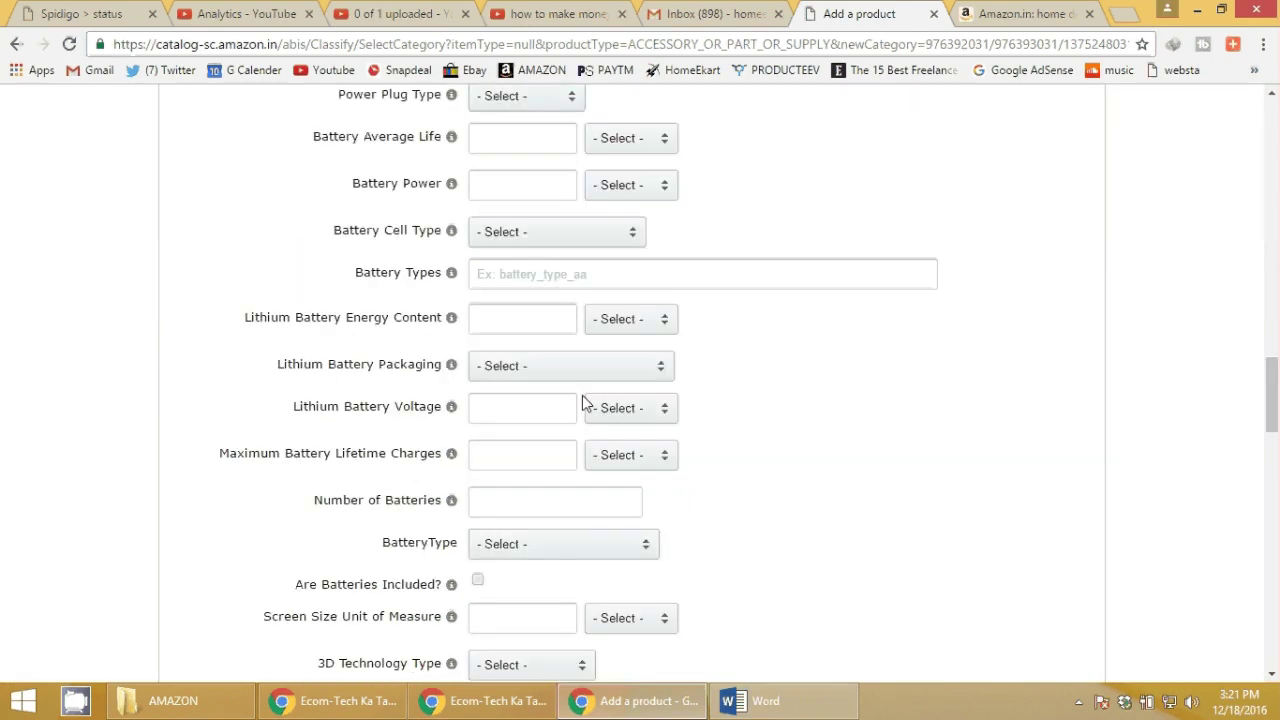
pyautogui.scroll(-5, 582, 395)
pyautogui.scroll(-10, 584, 404)
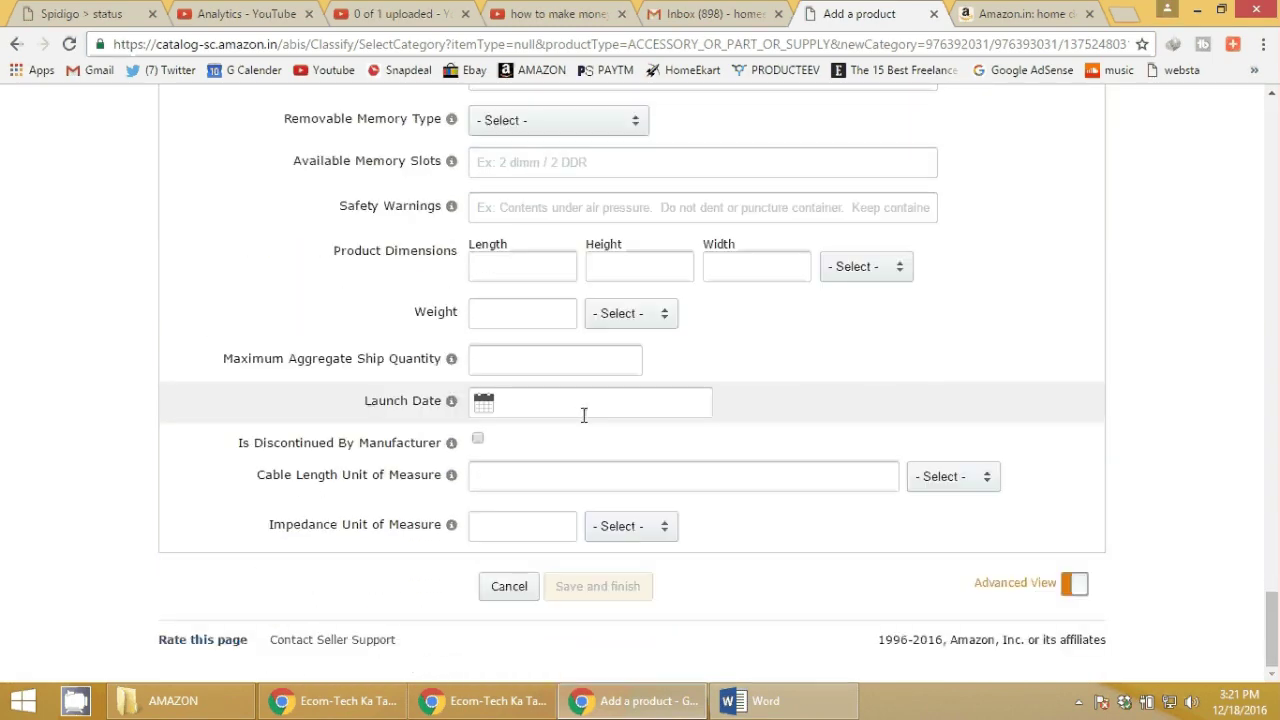
pyautogui.scroll(10, 584, 415)
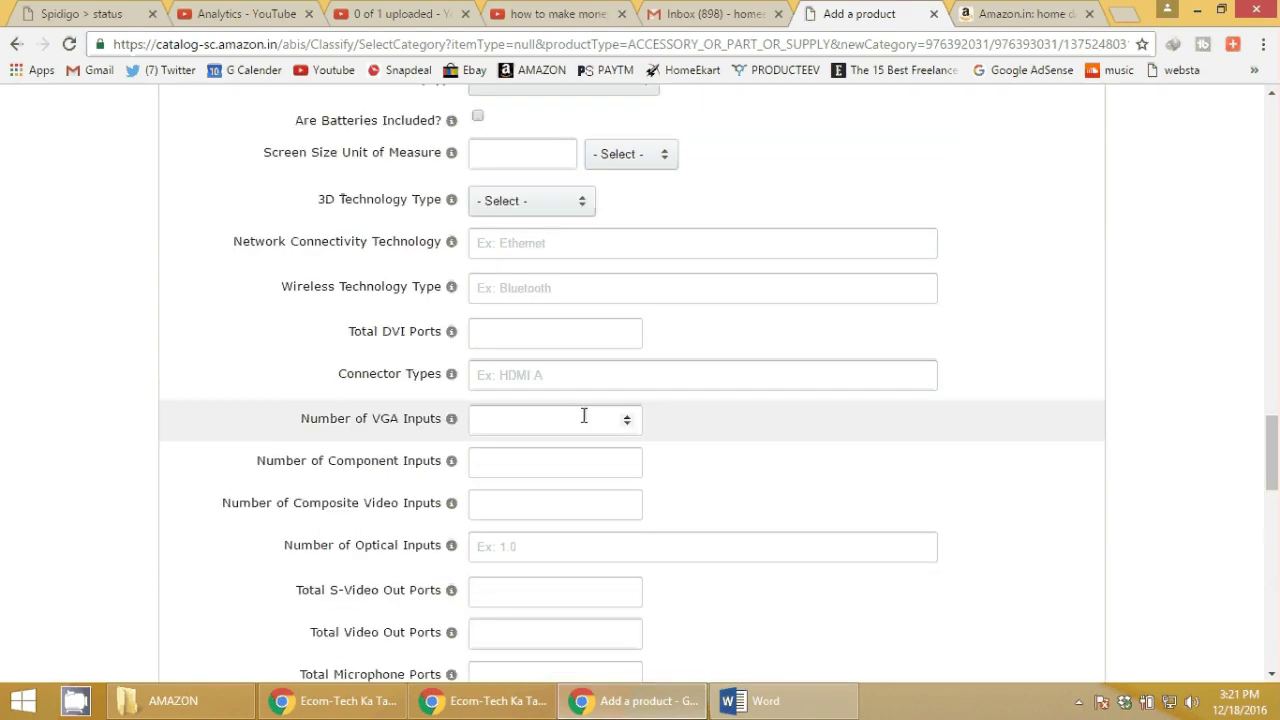
pyautogui.scroll(15, 584, 415)
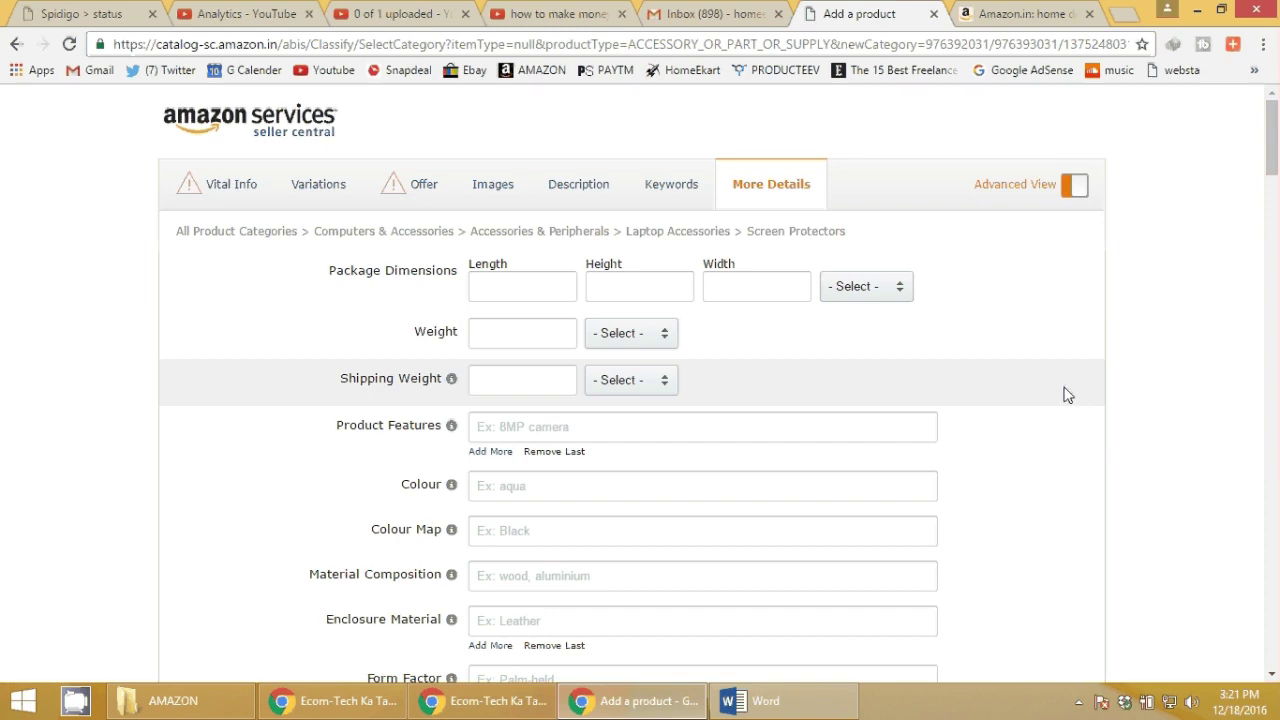
pyautogui.hotkey('ctrl', 'Tab')
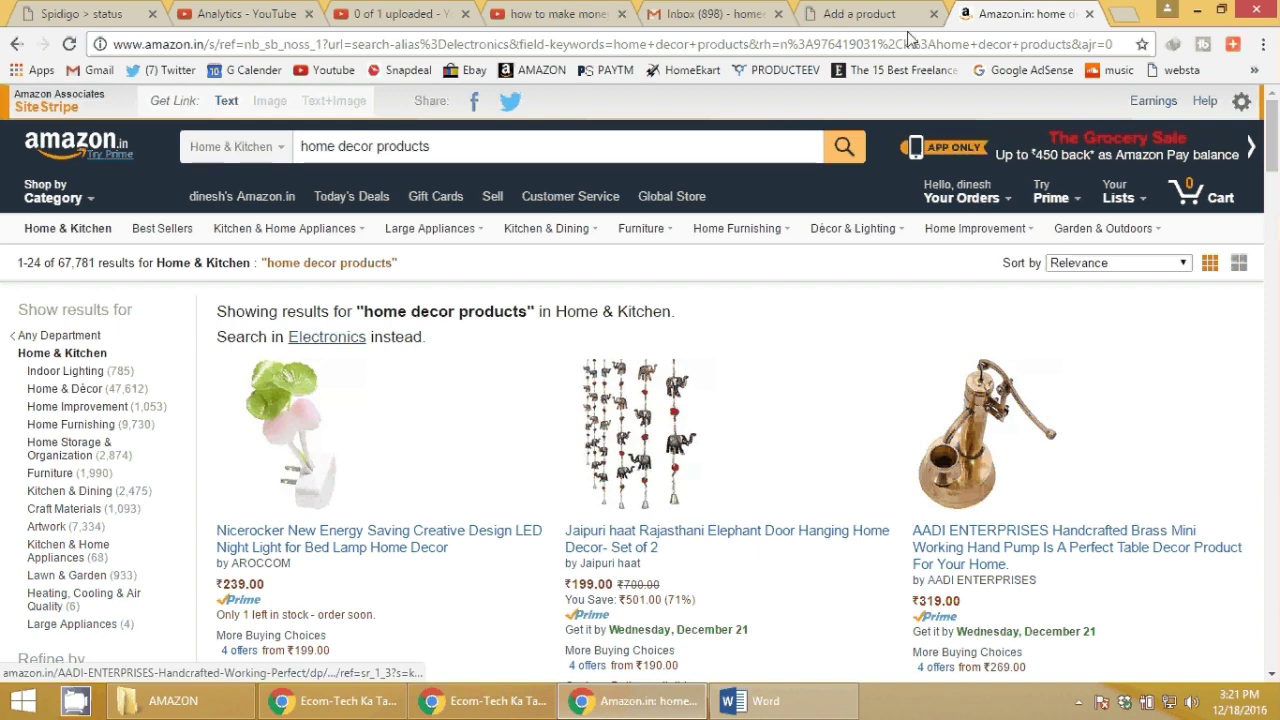
pyautogui.hotkey('ctrl', 'shift', 'Tab')
pyautogui.scroll(-20, 1000, 400)
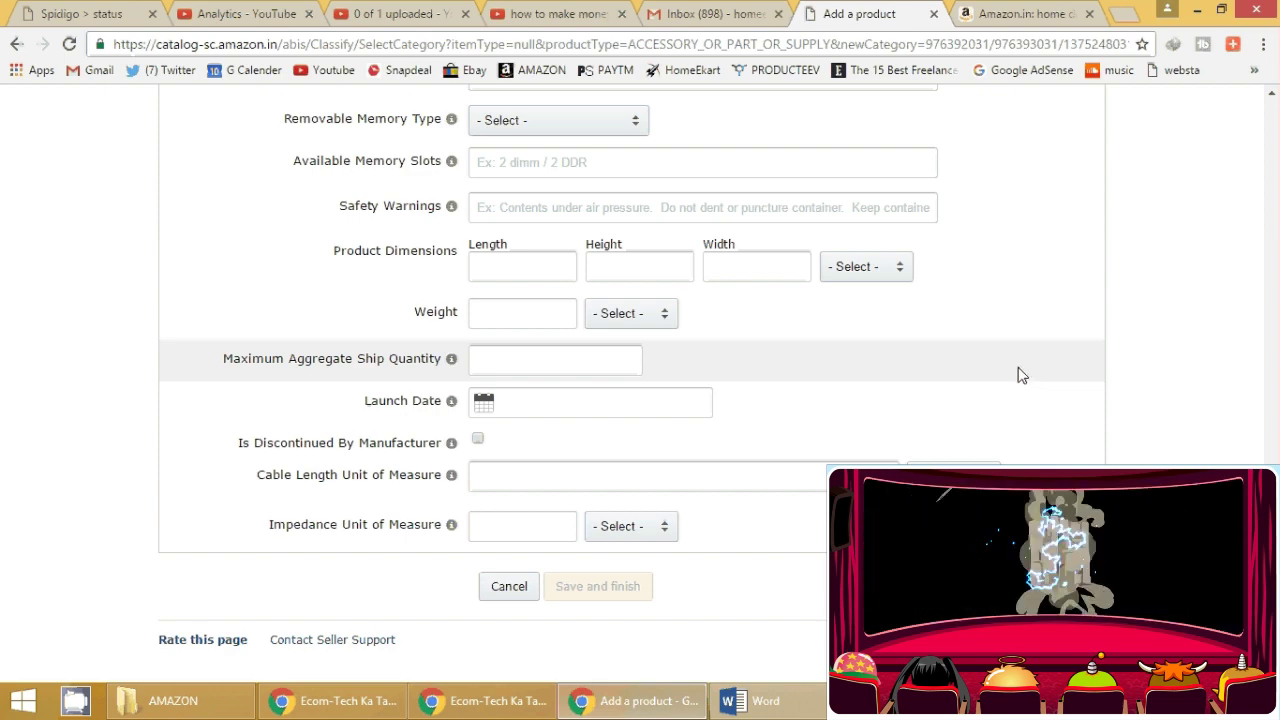
pyautogui.scroll(10, 1020, 375)
pyautogui.scroll(15, 1020, 375)
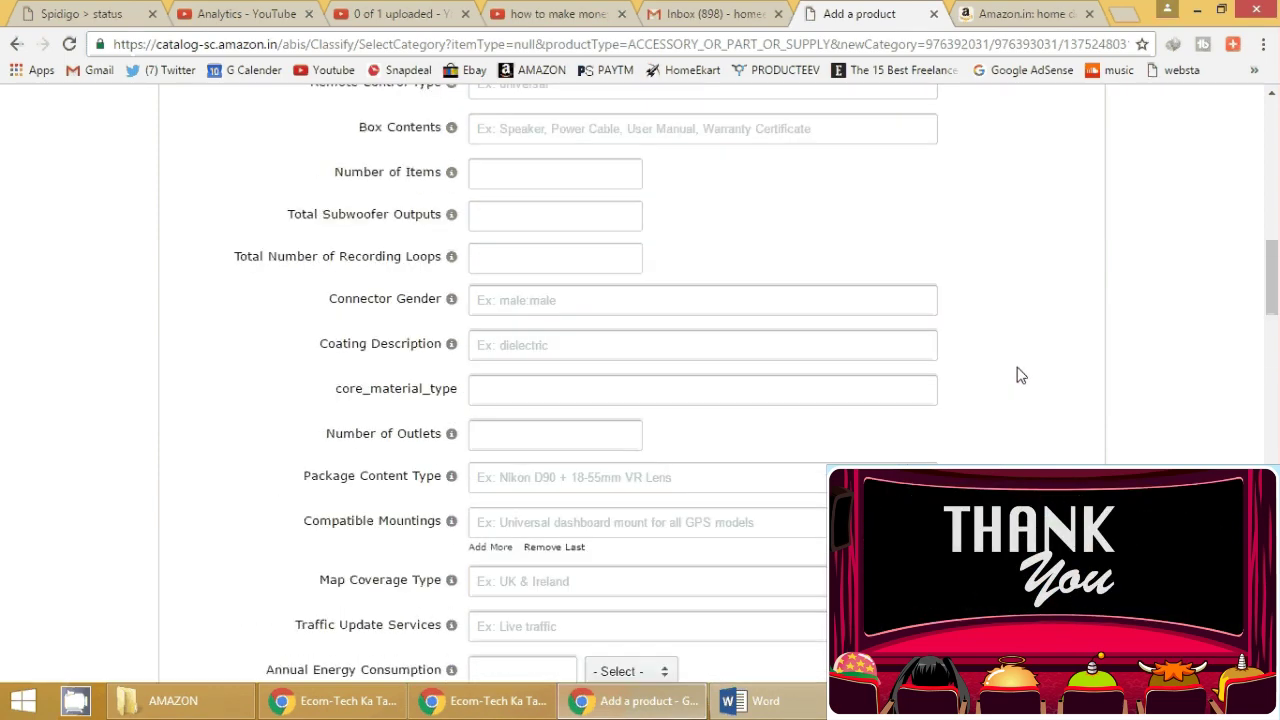